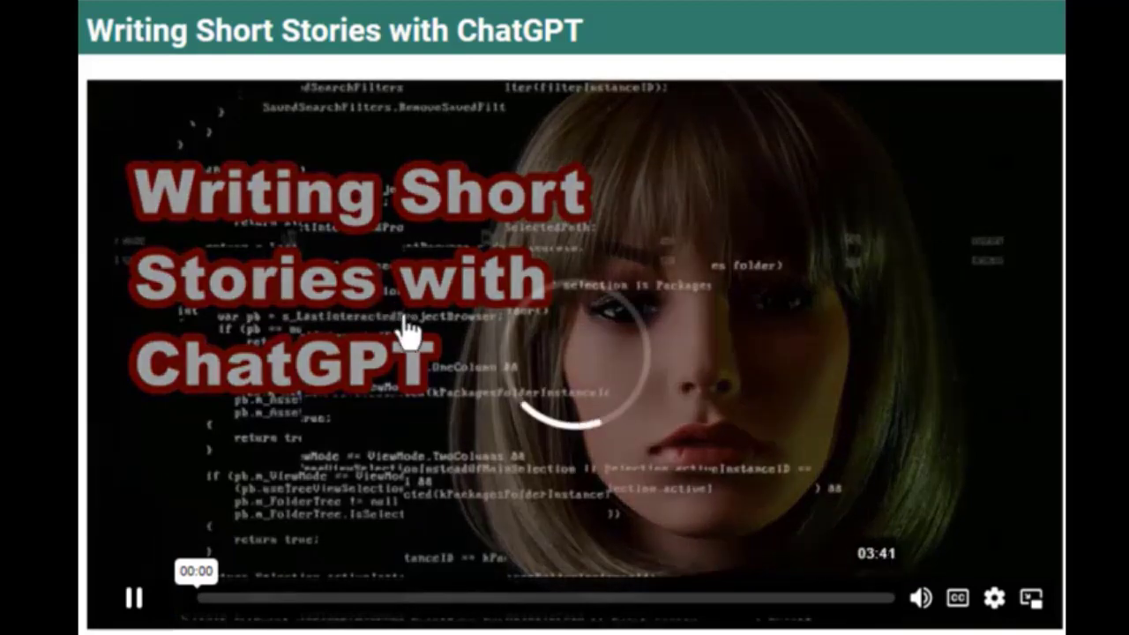
{"action": "left_click", "coordinate": [921, 598]}
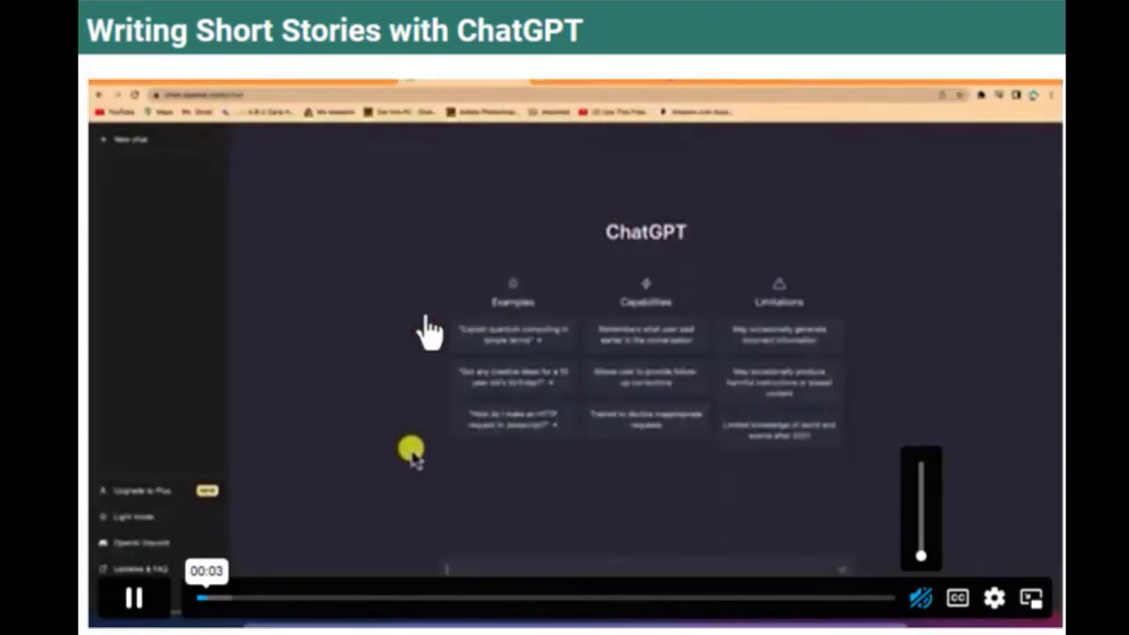
{"action": "left_click", "coordinate": [921, 598]}
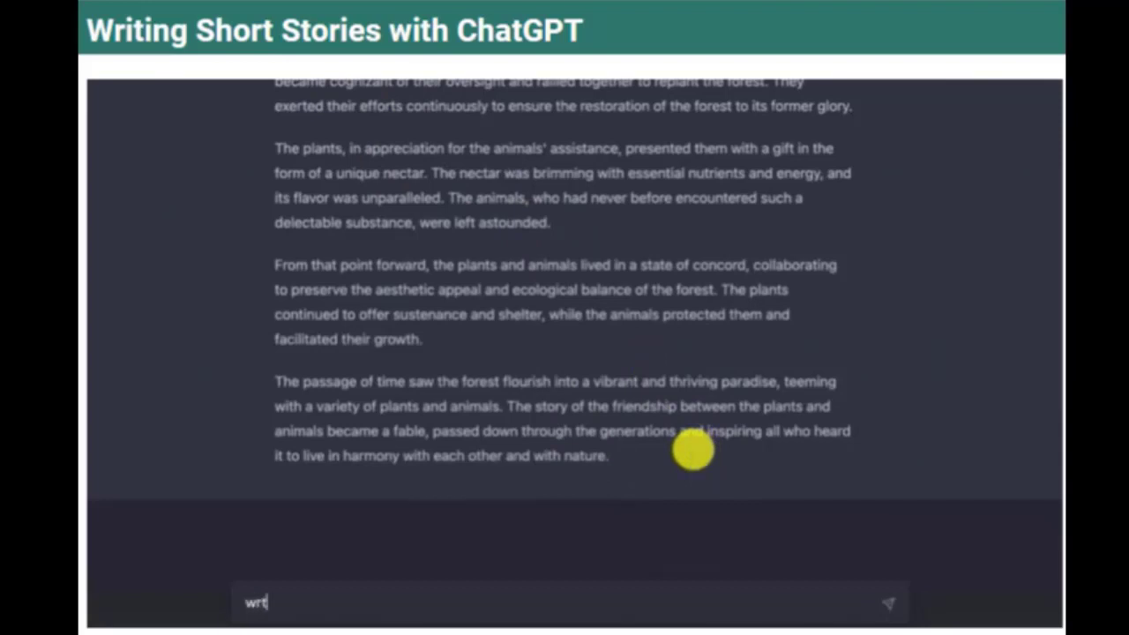
- Ask ChatGPT to "write a summary of the story", and follow up by requesting a summary in 50 words
{"action": "type", "text": "ummary of the story"}
{"action": "key", "text": "Return"}
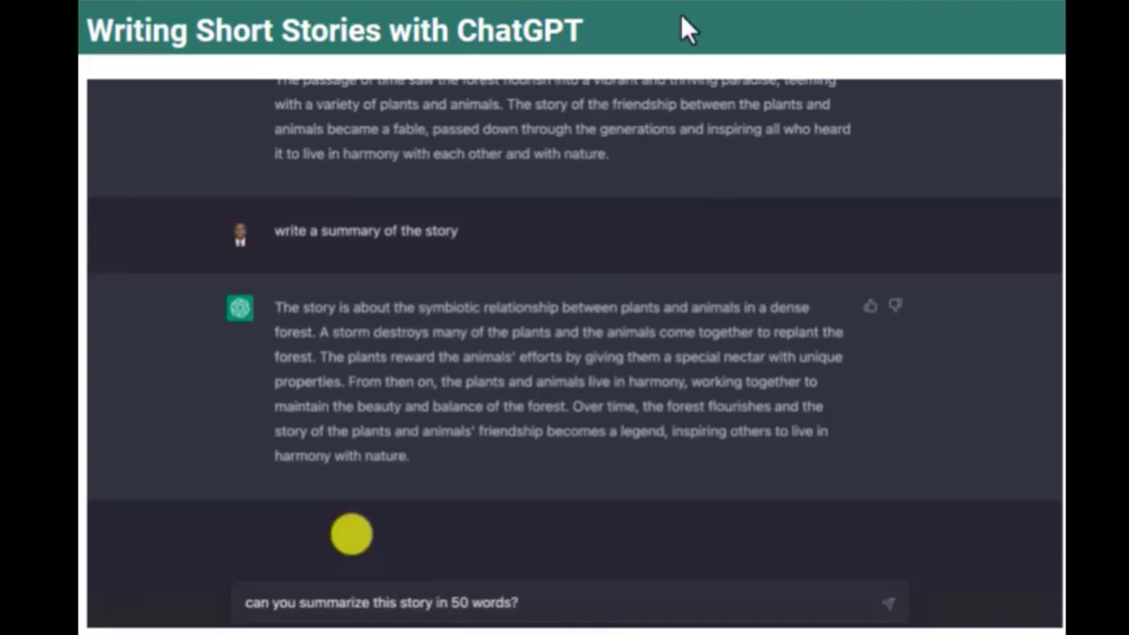
{"action": "key", "text": "Return"}
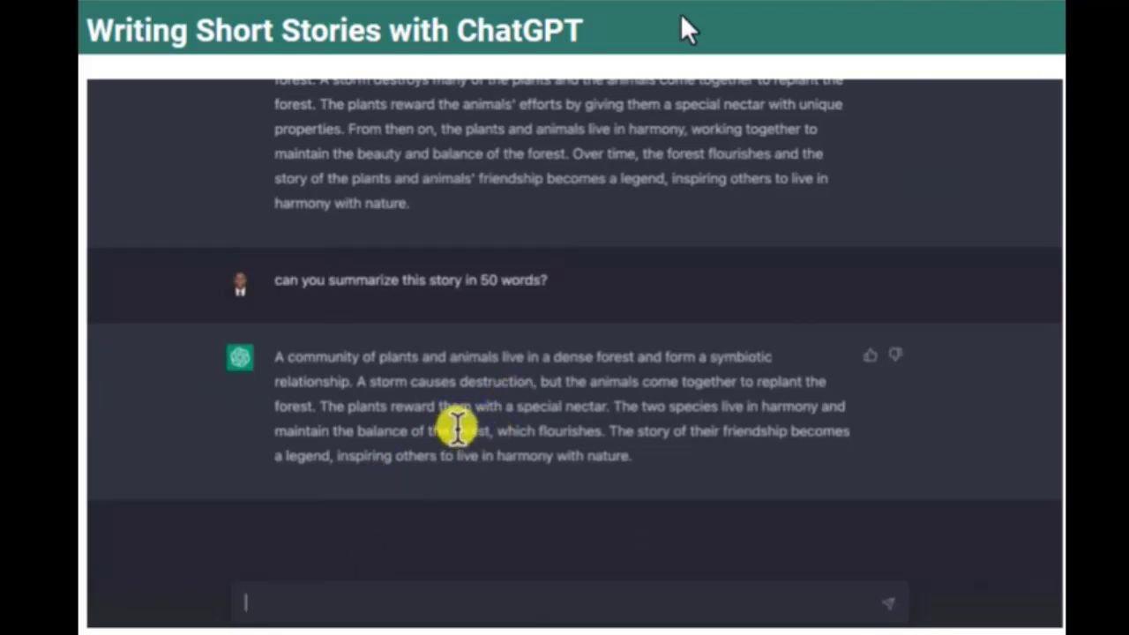
{"action": "scroll", "coordinate": [457, 430], "scroll_direction": "up", "scroll_amount": 10}
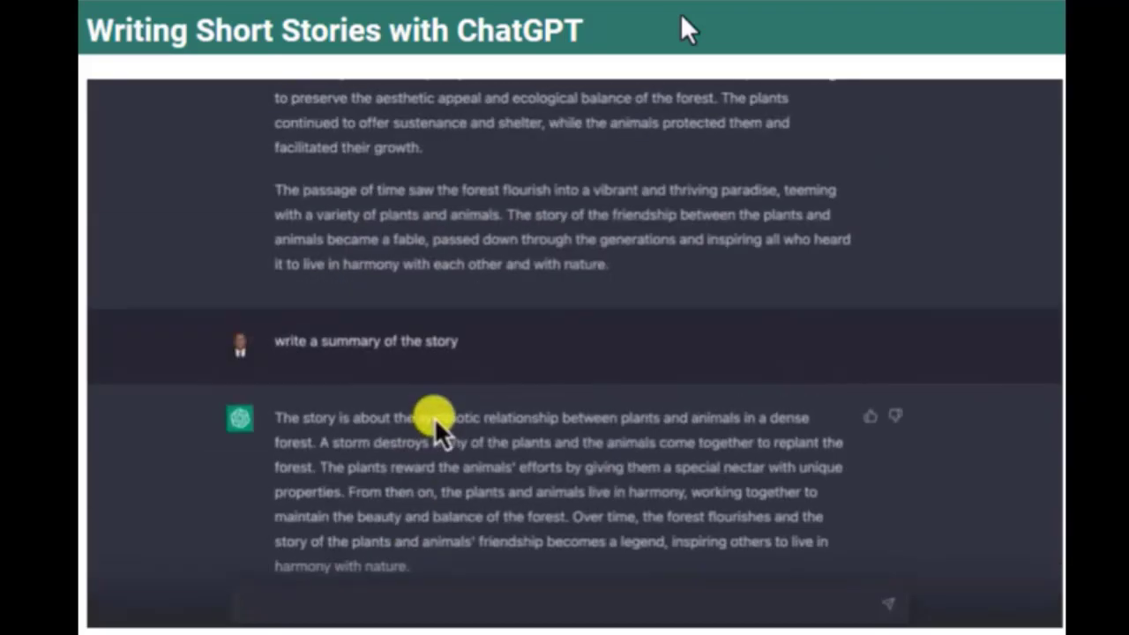
{"action": "scroll", "coordinate": [439, 426], "scroll_direction": "down", "scroll_amount": 10}
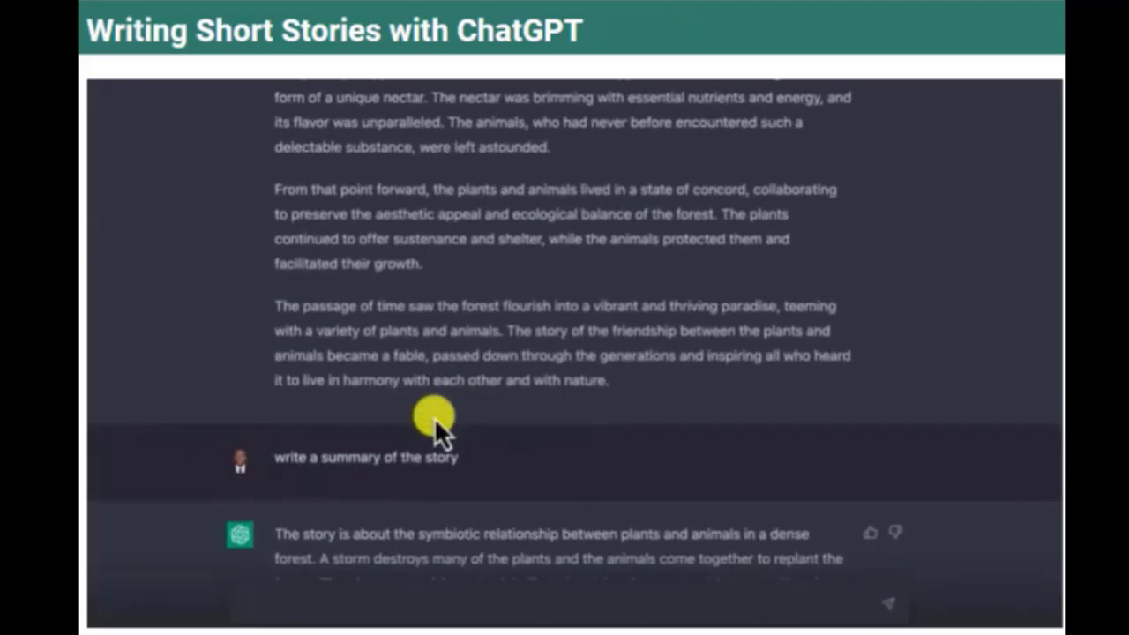
{"action": "scroll", "coordinate": [434, 417], "scroll_direction": "down", "scroll_amount": 5}
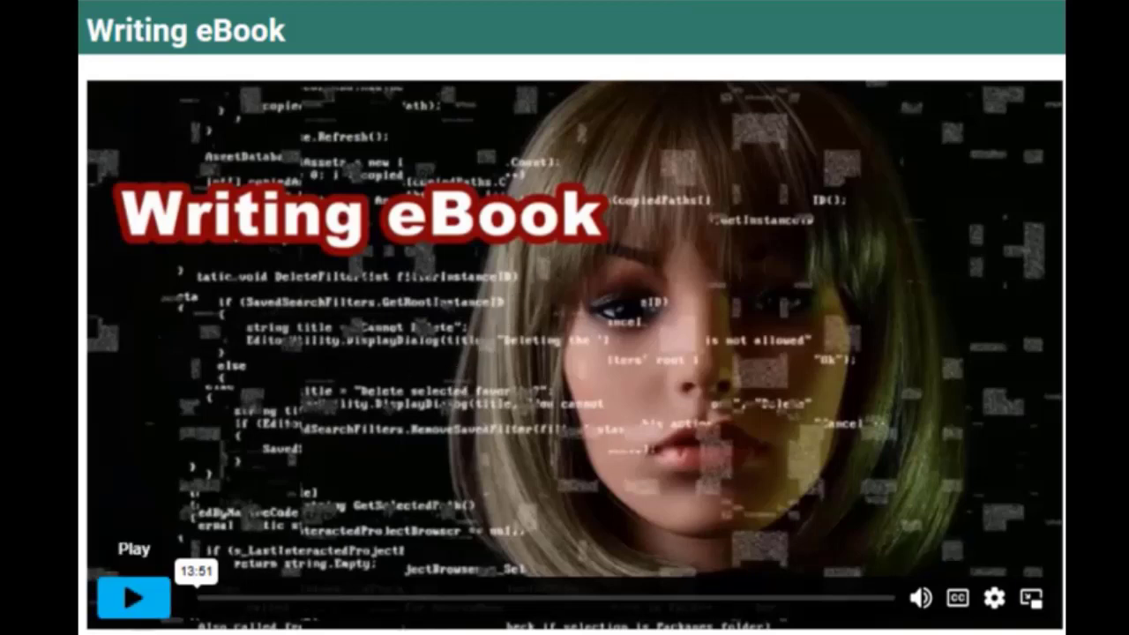
- Play the "Writing eBook" lesson video and turn its sound on
{"action": "left_click", "coordinate": [133, 598]}
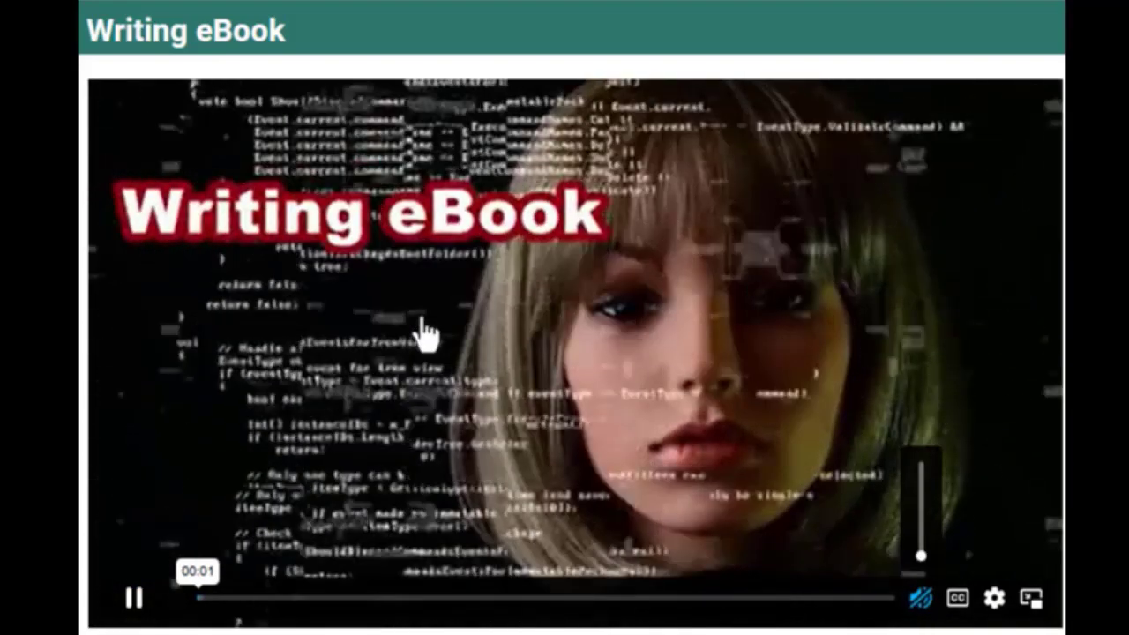
{"action": "key", "text": "m"}
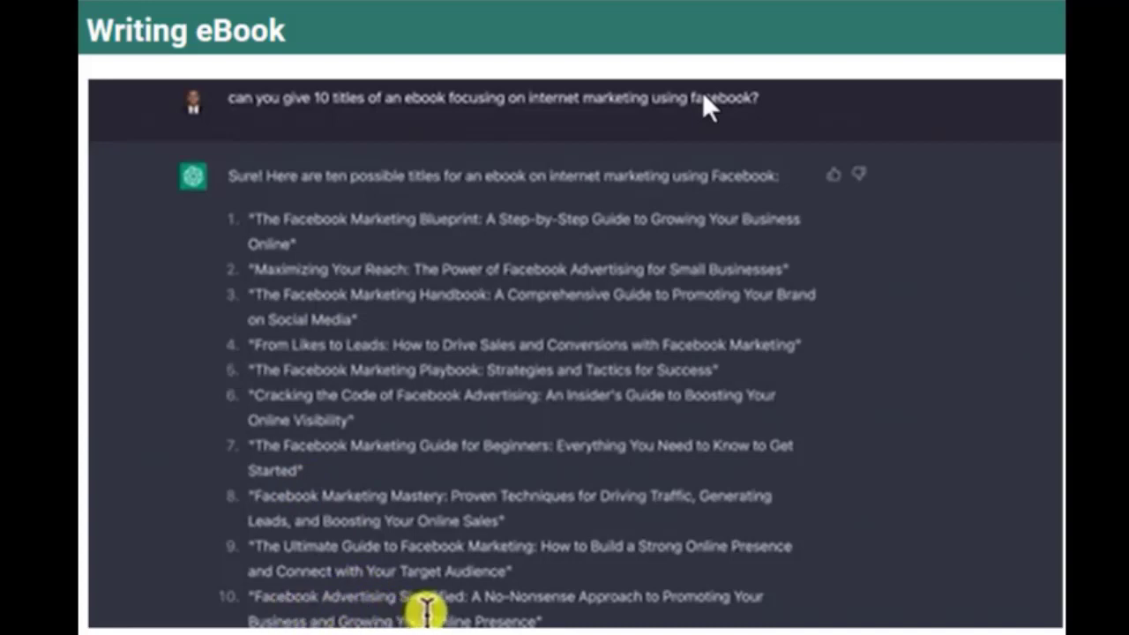
- Ask ChatGPT for an outline of the last option in the list of ten ebook titles
{"action": "scroll", "coordinate": [423, 605], "scroll_direction": "down", "scroll_amount": 1}
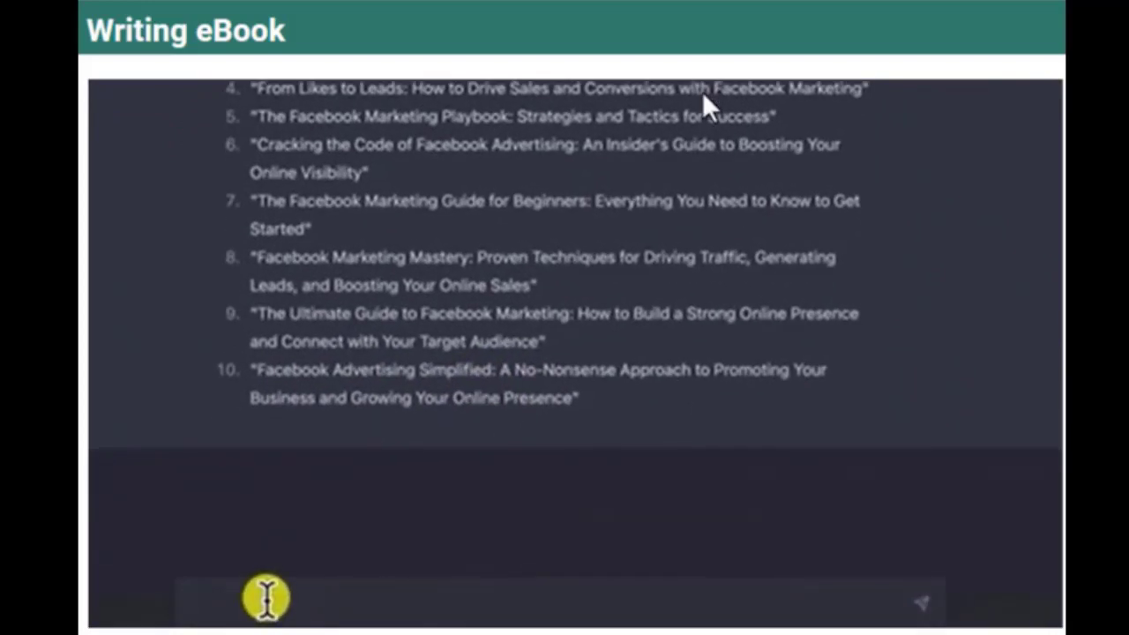
{"action": "type", "text": "an you give an "}
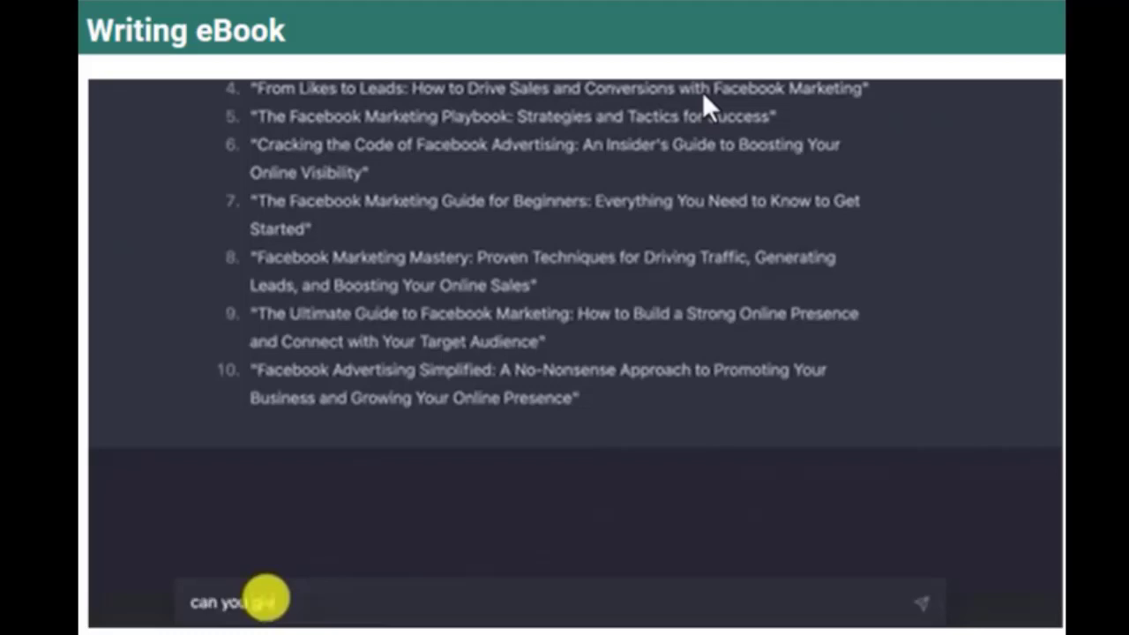
{"action": "type", "text": "outline of the"}
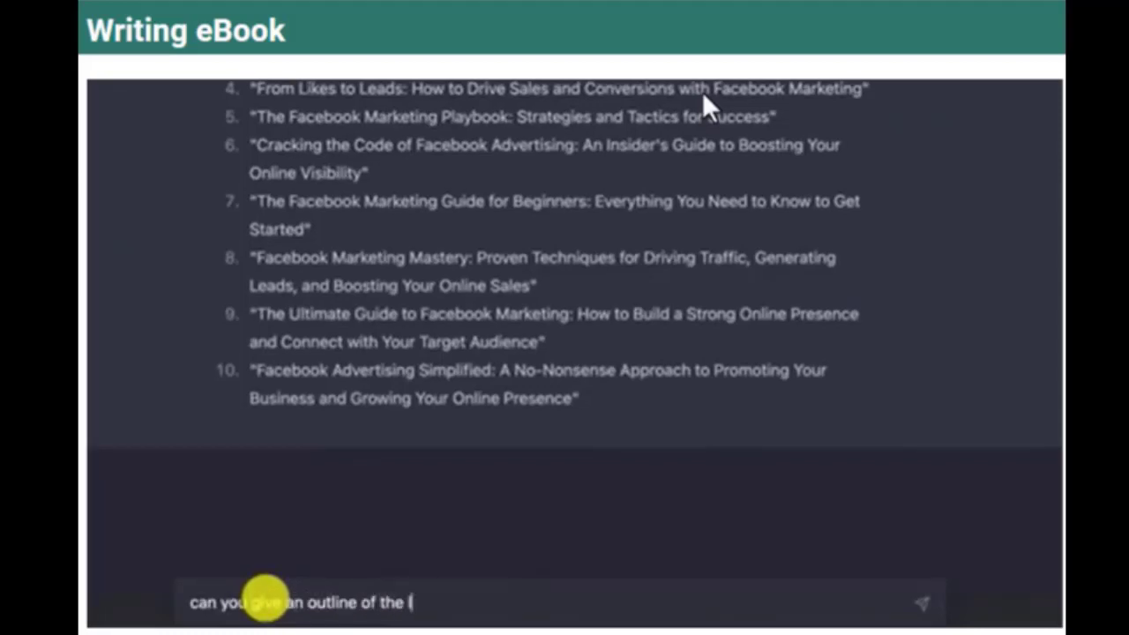
{"action": "type", "text": " last option"}
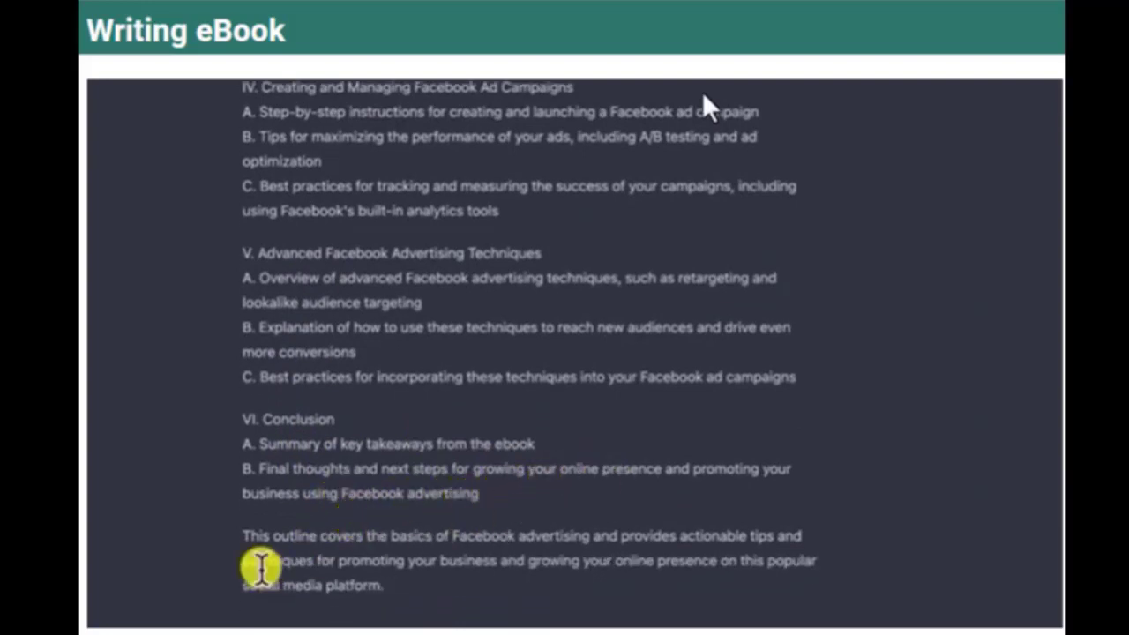
- Review the end of the ebook outline and ask ChatGPT to give 10 chapters on it
{"action": "scroll", "coordinate": [361, 405], "scroll_direction": "up", "scroll_amount": 1}
{"action": "scroll", "coordinate": [361, 406], "scroll_direction": "up", "scroll_amount": 2}
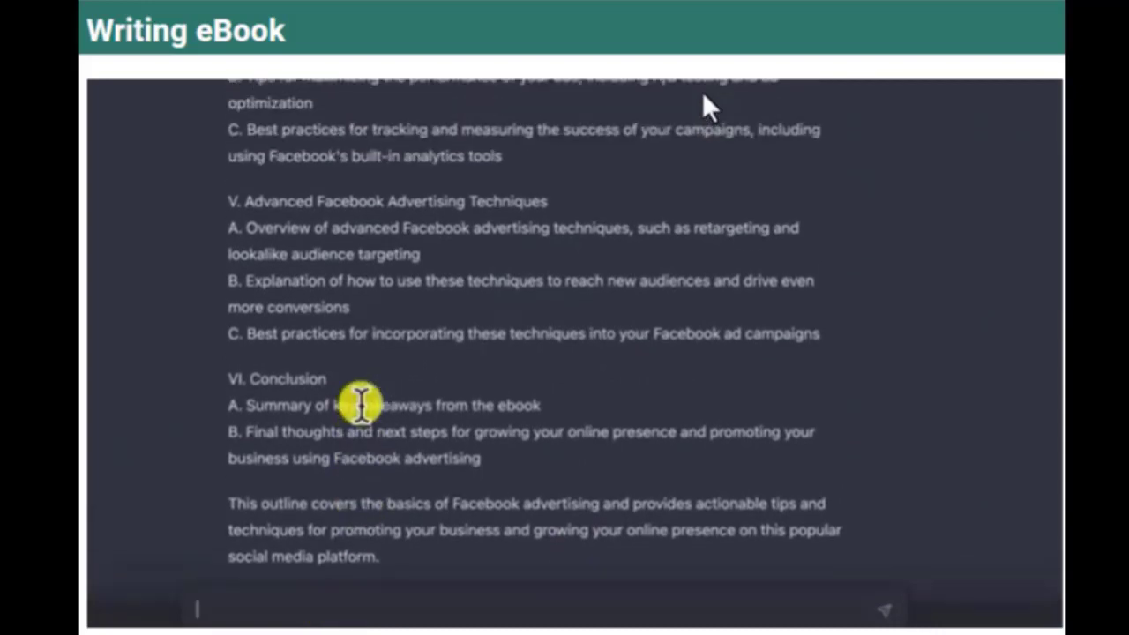
{"action": "scroll", "coordinate": [351, 426], "scroll_direction": "down", "scroll_amount": 1}
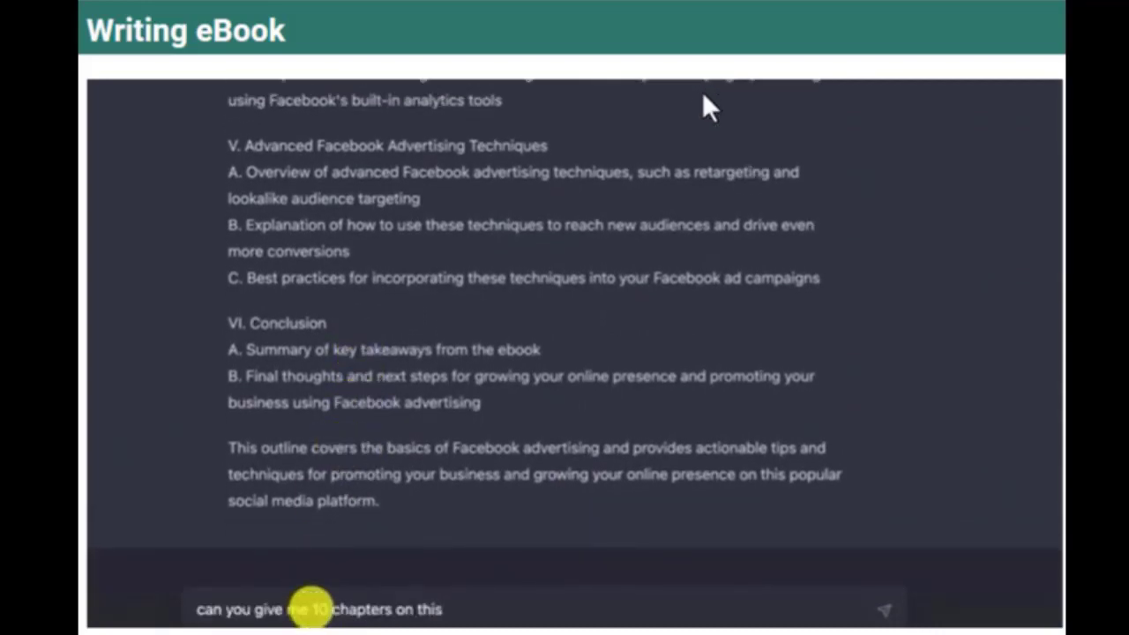
{"action": "type", "text": "c"}
{"action": "key", "text": "Return"}
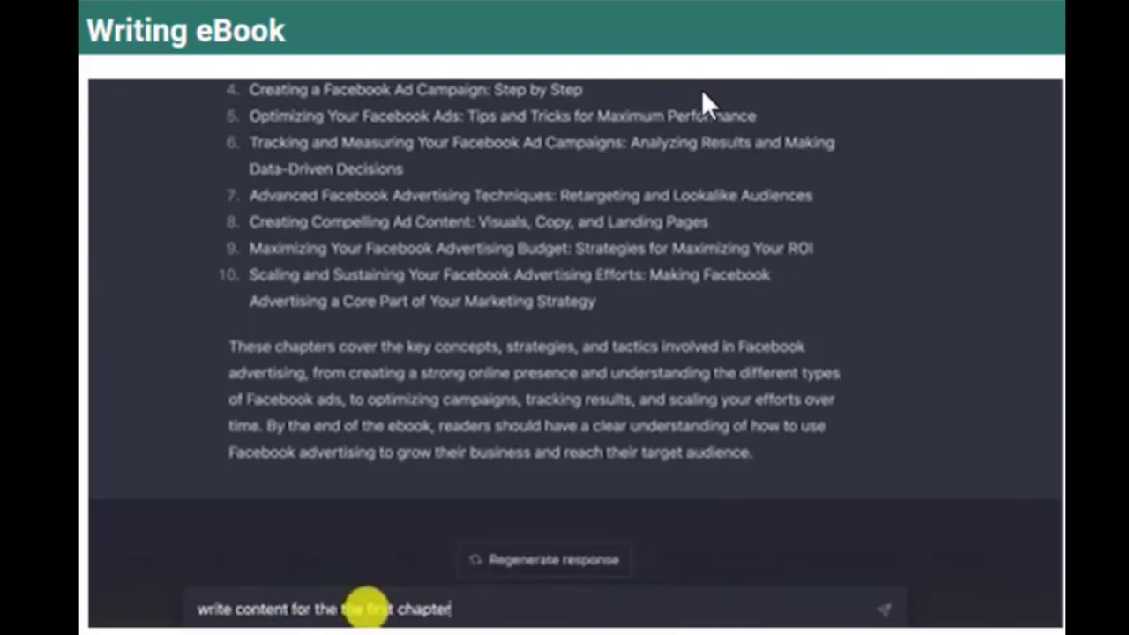
- Ask ChatGPT to write content for the first chapter of the ebook and look over the reply
{"action": "key", "text": "Return"}
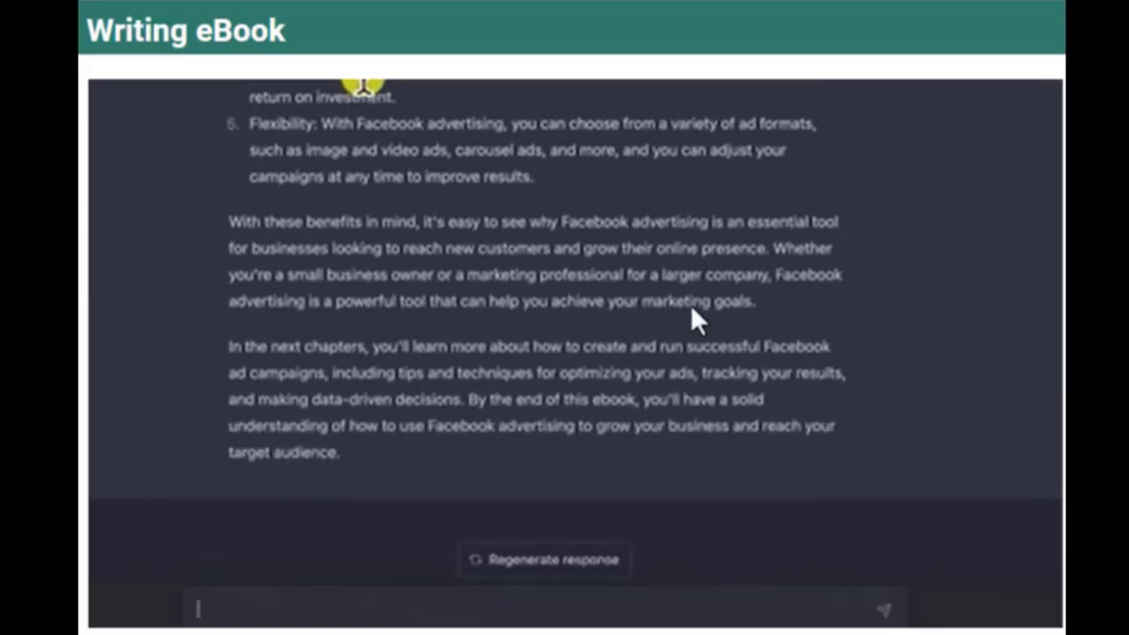
{"action": "scroll", "coordinate": [691, 322], "scroll_direction": "up", "scroll_amount": 10}
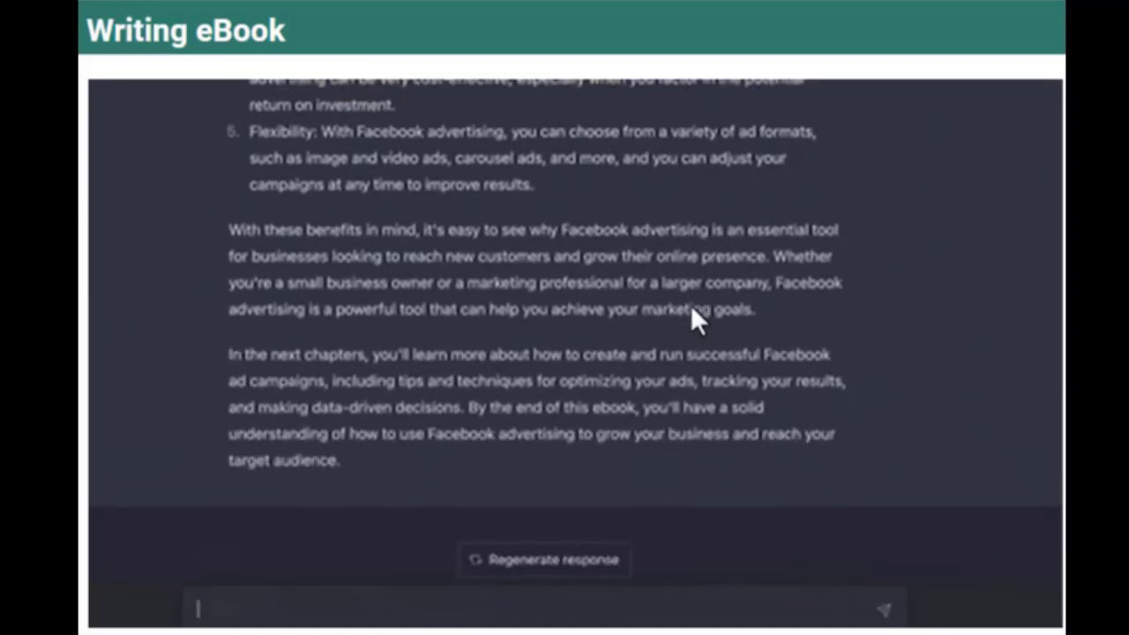
{"action": "scroll", "coordinate": [691, 322], "scroll_direction": "down", "scroll_amount": 6}
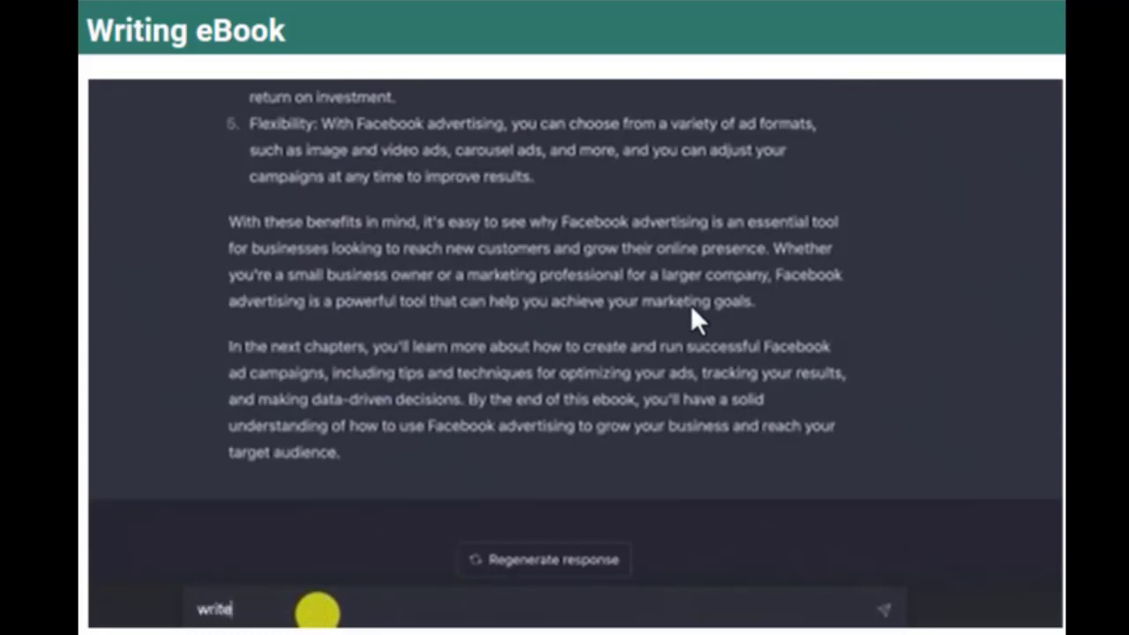
- Ask ChatGPT to "write more content" and compare the reply with the earlier first-chapter text
{"action": "type", "text": "more content"}
{"action": "key", "text": "Return"}
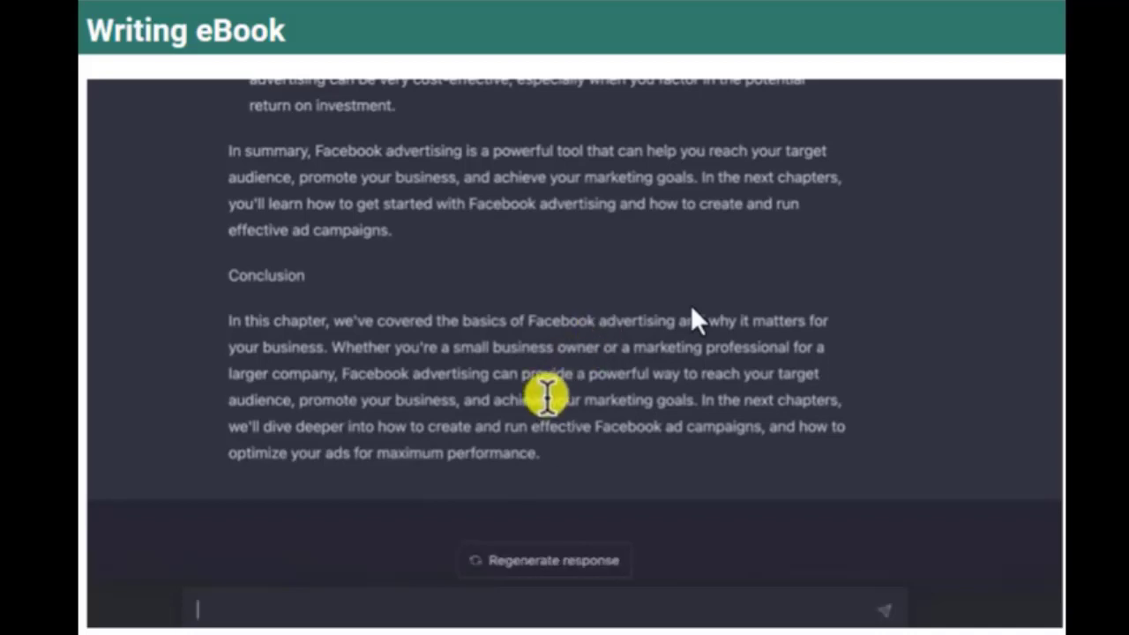
{"action": "scroll", "coordinate": [547, 397], "scroll_direction": "up", "scroll_amount": 5}
{"action": "scroll", "coordinate": [516, 392], "scroll_direction": "down", "scroll_amount": 3}
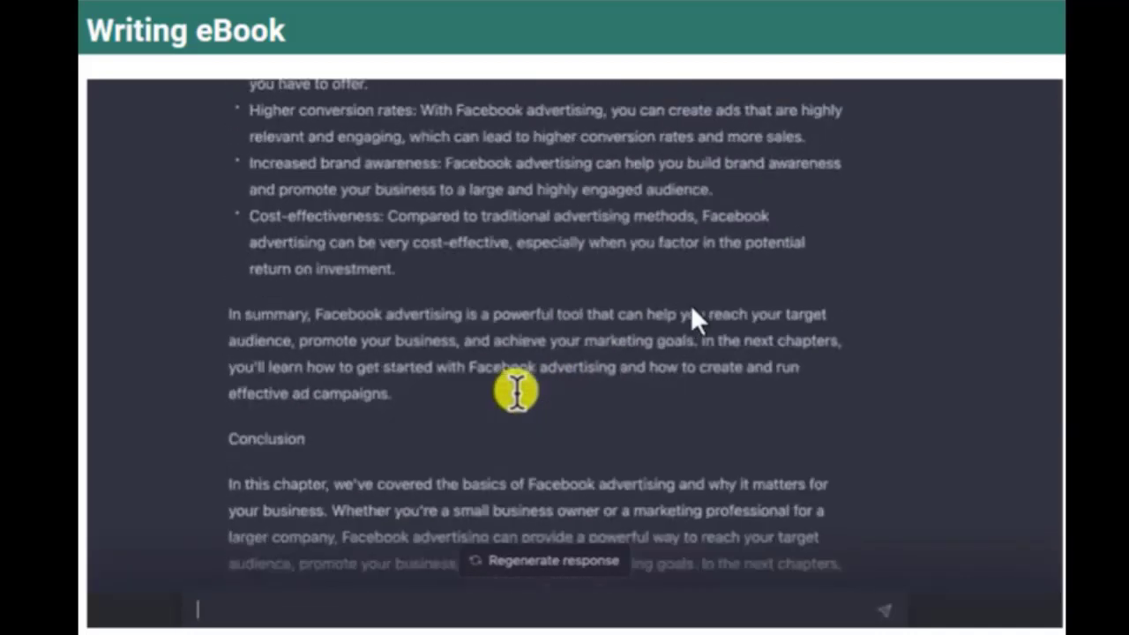
{"action": "scroll", "coordinate": [516, 392], "scroll_direction": "down", "scroll_amount": 2}
{"action": "scroll", "coordinate": [516, 392], "scroll_direction": "up", "scroll_amount": 10}
{"action": "scroll", "coordinate": [516, 388], "scroll_direction": "down", "scroll_amount": 6}
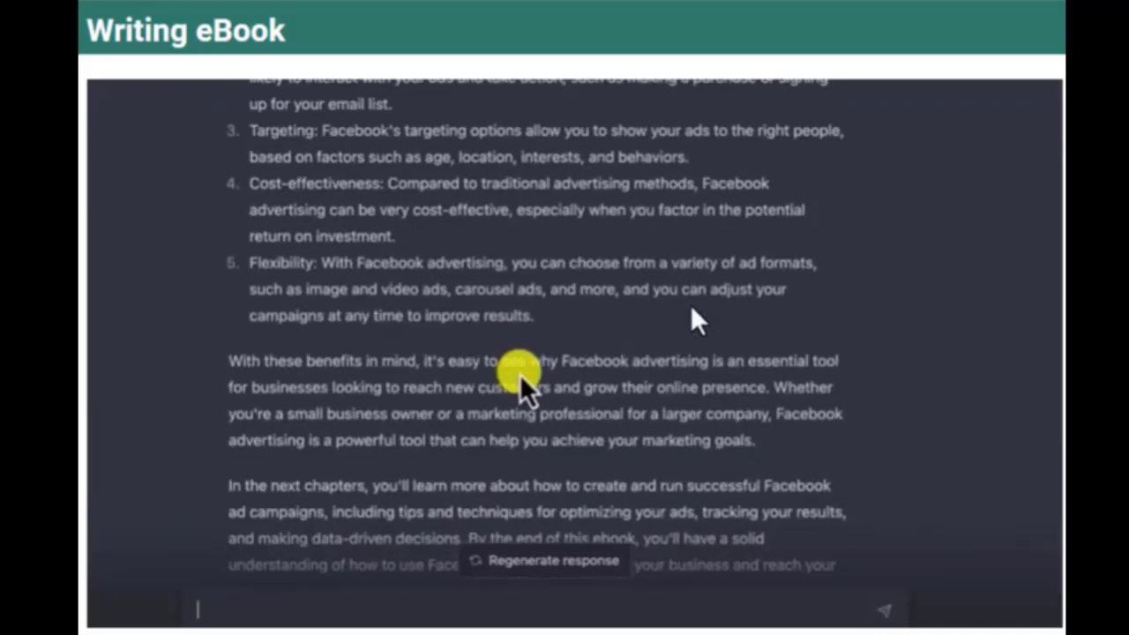
{"action": "scroll", "coordinate": [519, 380], "scroll_direction": "down", "scroll_amount": 10}
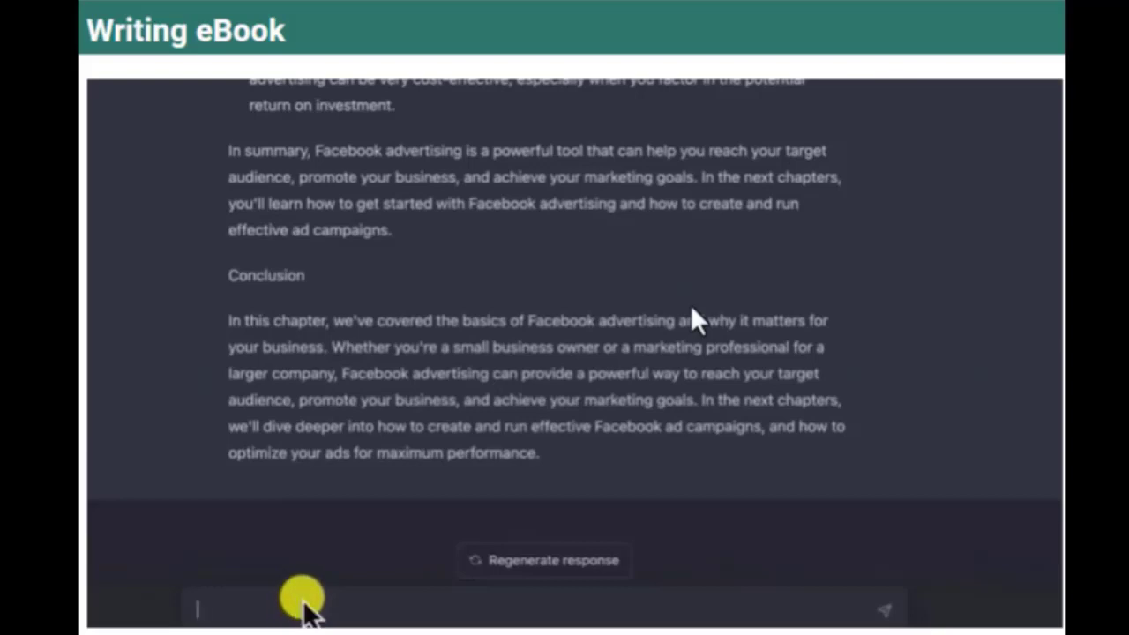
- Ask ChatGPT to "write more on the targeting options" and review the expanded sections on behaviors and custom audiences
{"action": "scroll", "coordinate": [671, 308], "scroll_direction": "up", "scroll_amount": 10}
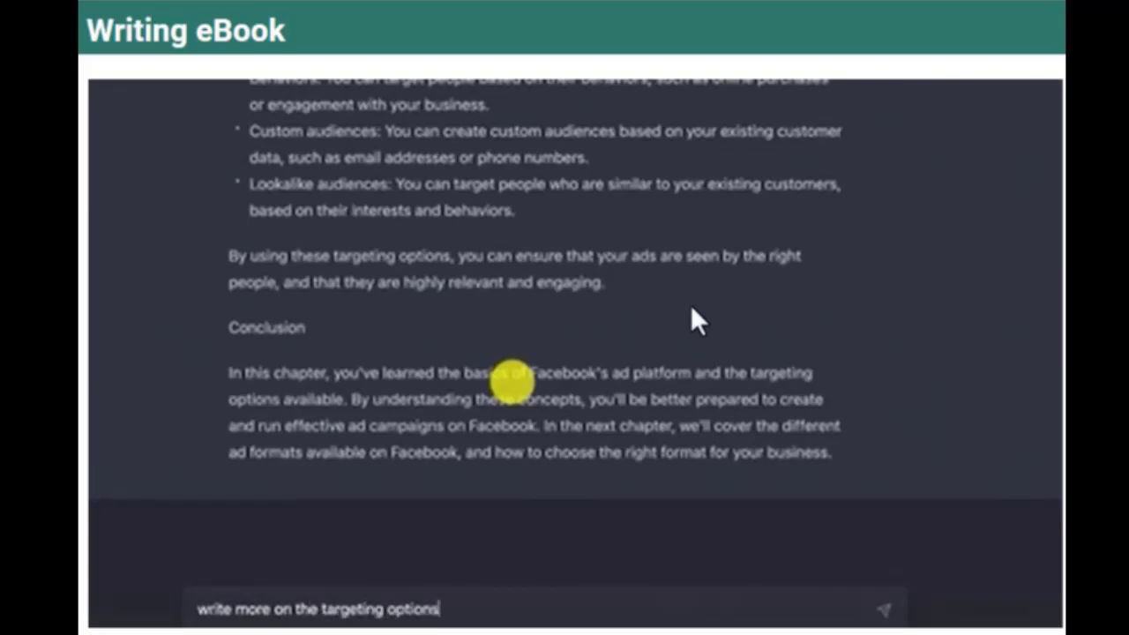
{"action": "key", "text": "Return"}
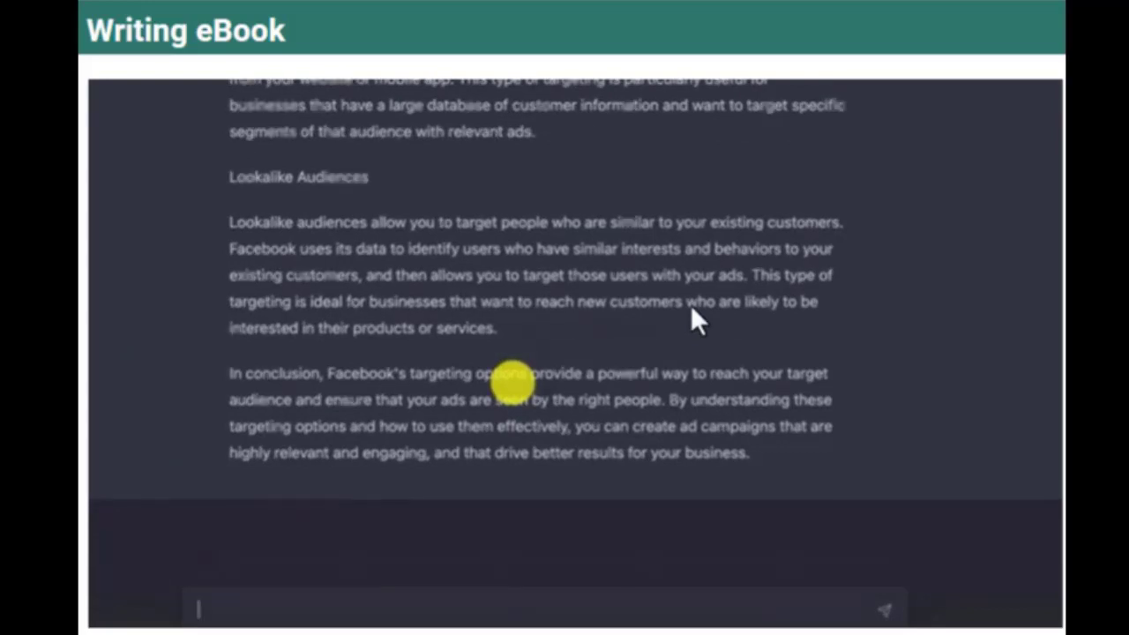
{"action": "scroll", "coordinate": [752, 183], "scroll_direction": "up", "scroll_amount": 3}
{"action": "scroll", "coordinate": [753, 182], "scroll_direction": "up", "scroll_amount": 5}
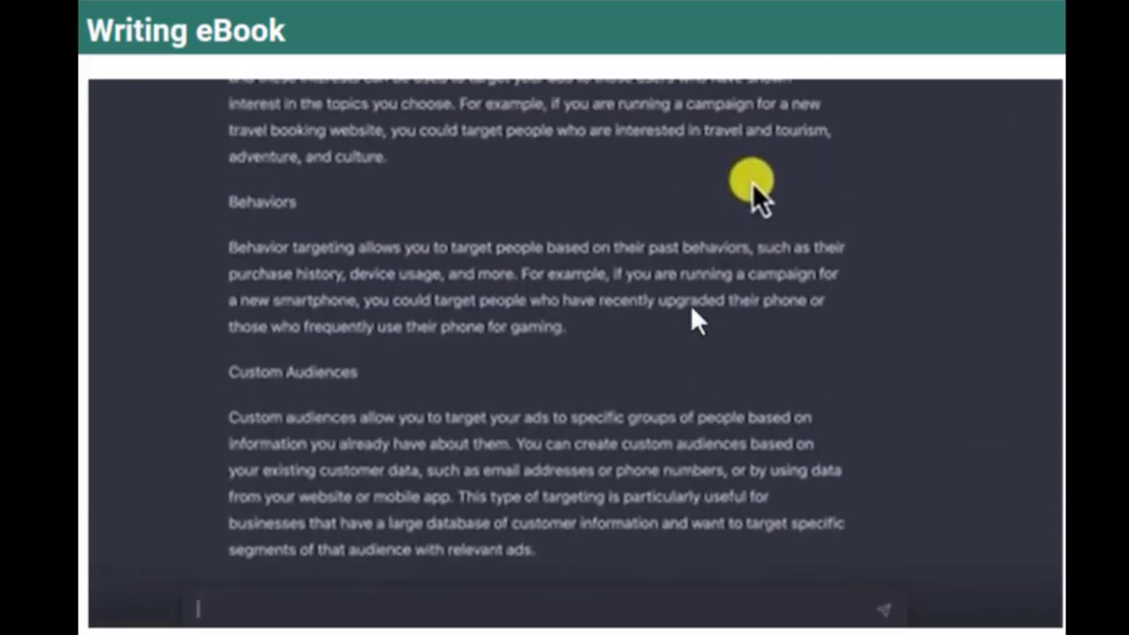
{"action": "scroll", "coordinate": [418, 226], "scroll_direction": "down", "scroll_amount": 5}
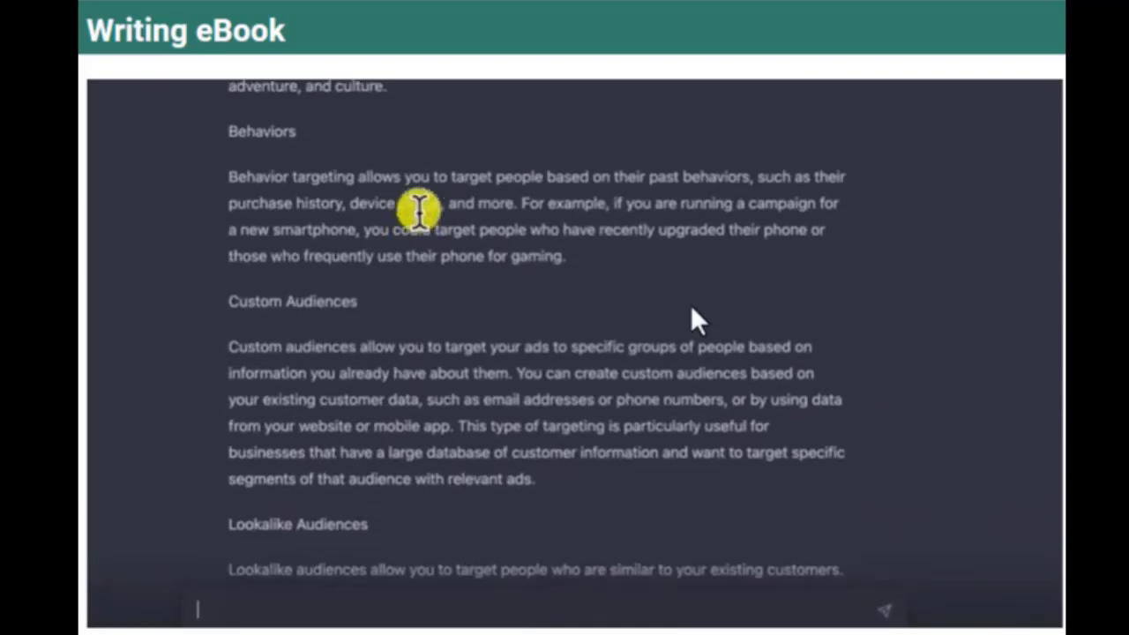
{"action": "scroll", "coordinate": [421, 205], "scroll_direction": "down", "scroll_amount": 3}
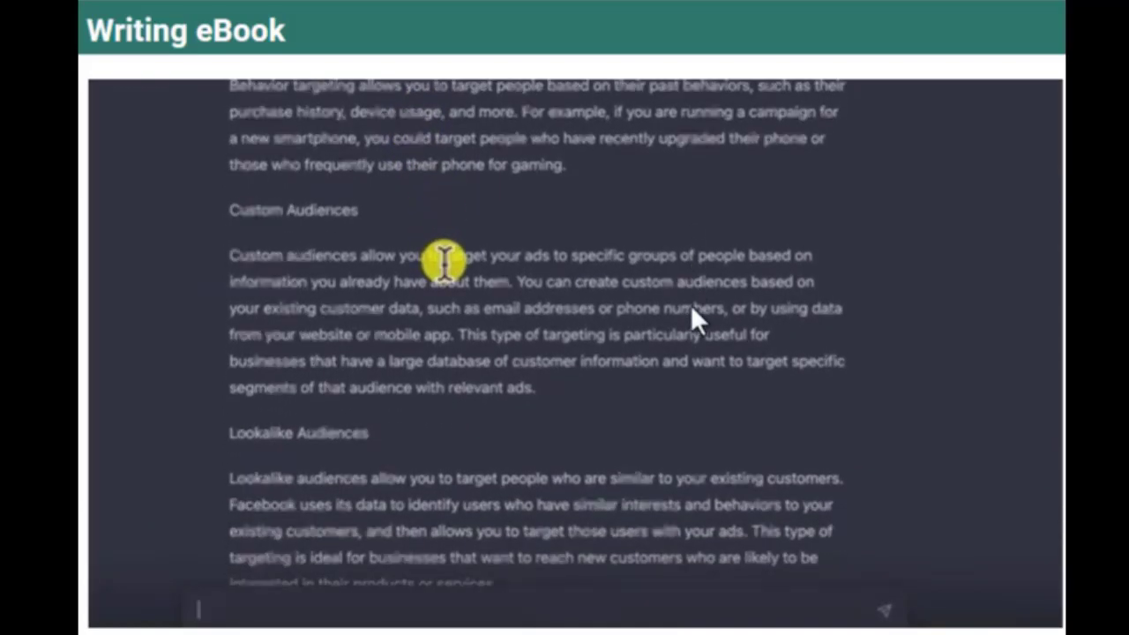
{"action": "scroll", "coordinate": [454, 291], "scroll_direction": "down", "scroll_amount": 3}
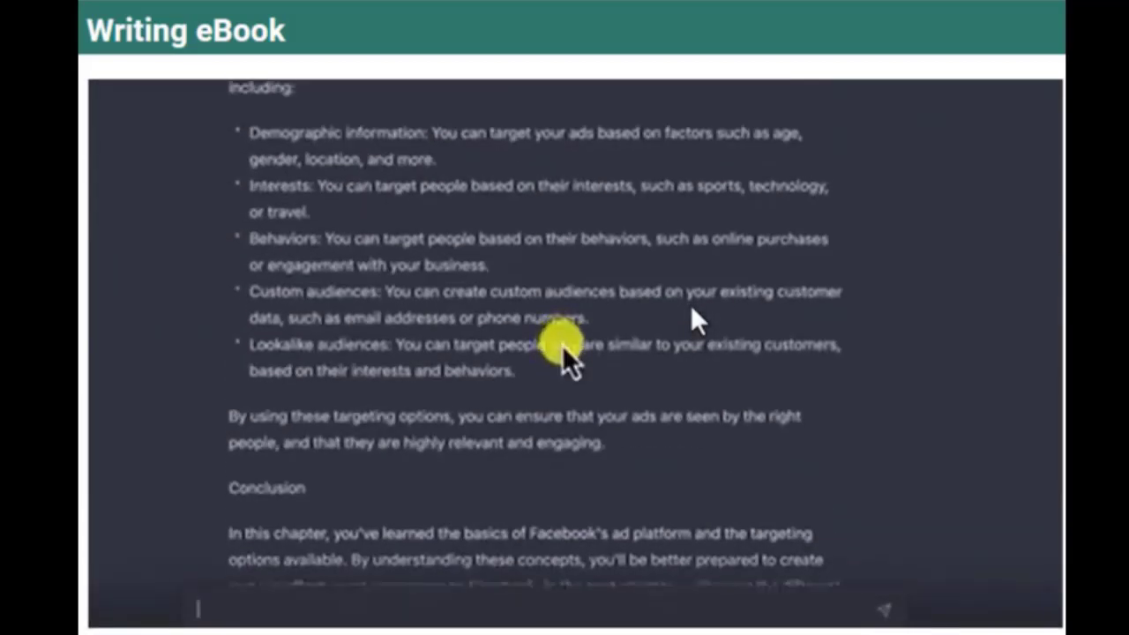
- Ask ChatGPT to "write content on the last chapter", and follow with "write a conclusion for the book"
{"action": "scroll", "coordinate": [562, 345], "scroll_direction": "down", "scroll_amount": 10}
{"action": "scroll", "coordinate": [565, 354], "scroll_direction": "down", "scroll_amount": 2}
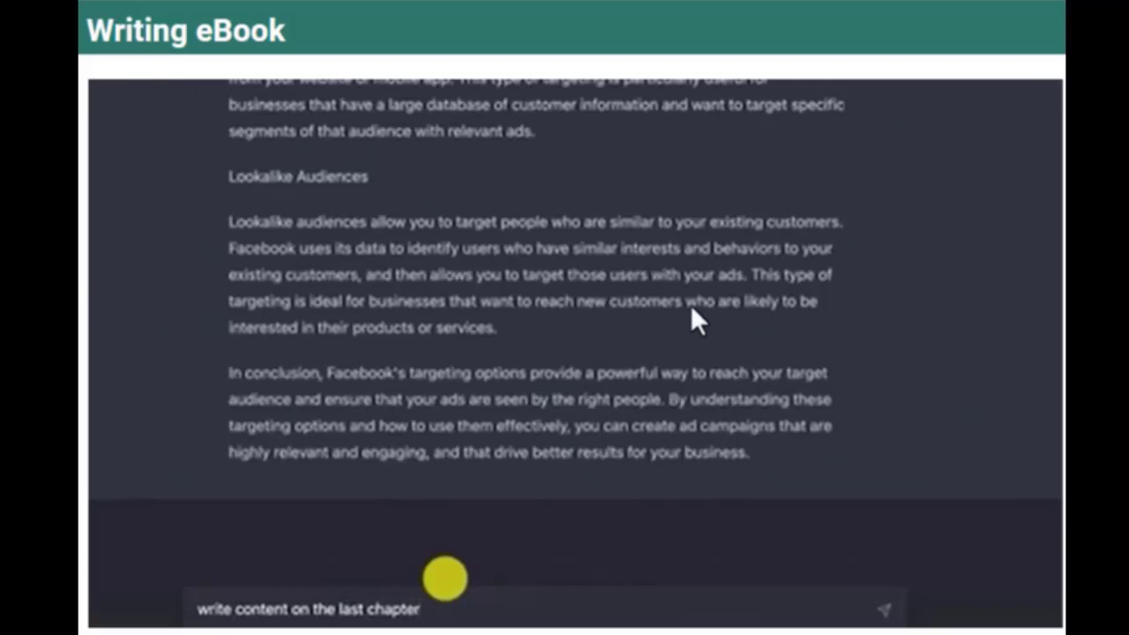
{"action": "key", "text": "Return"}
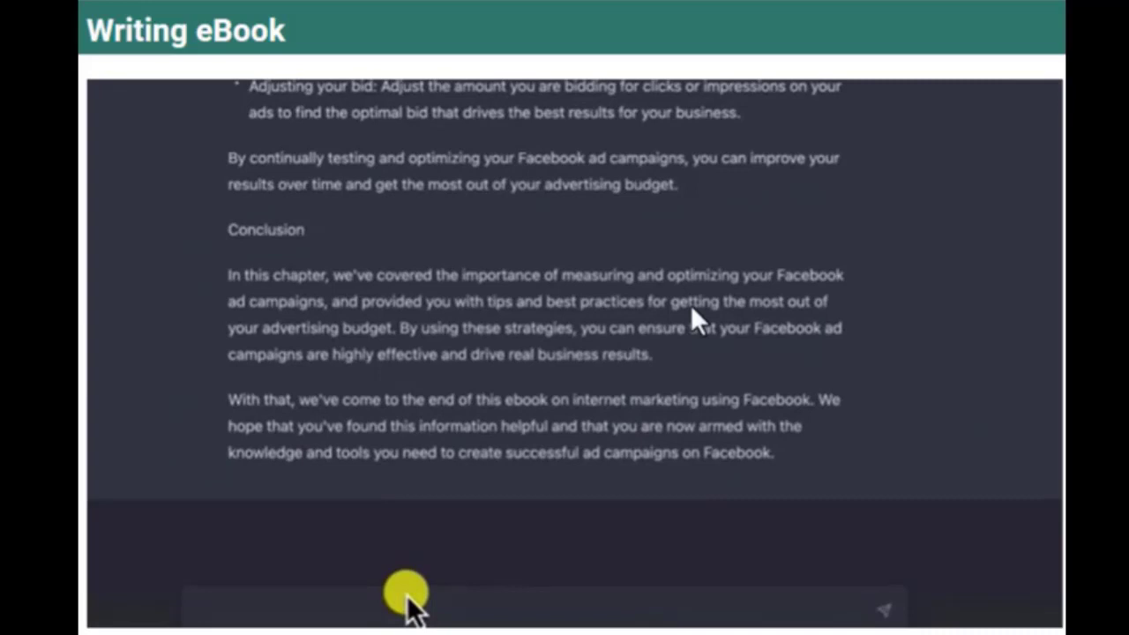
{"action": "type", "text": "write a conclusion for the book"}
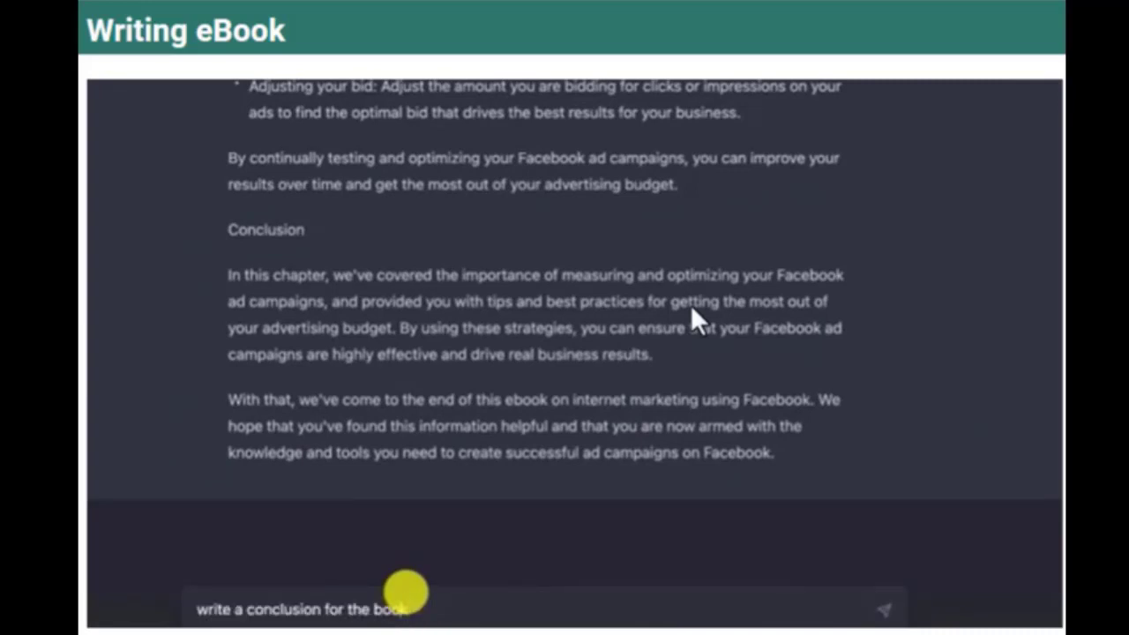
{"action": "key", "text": "Return"}
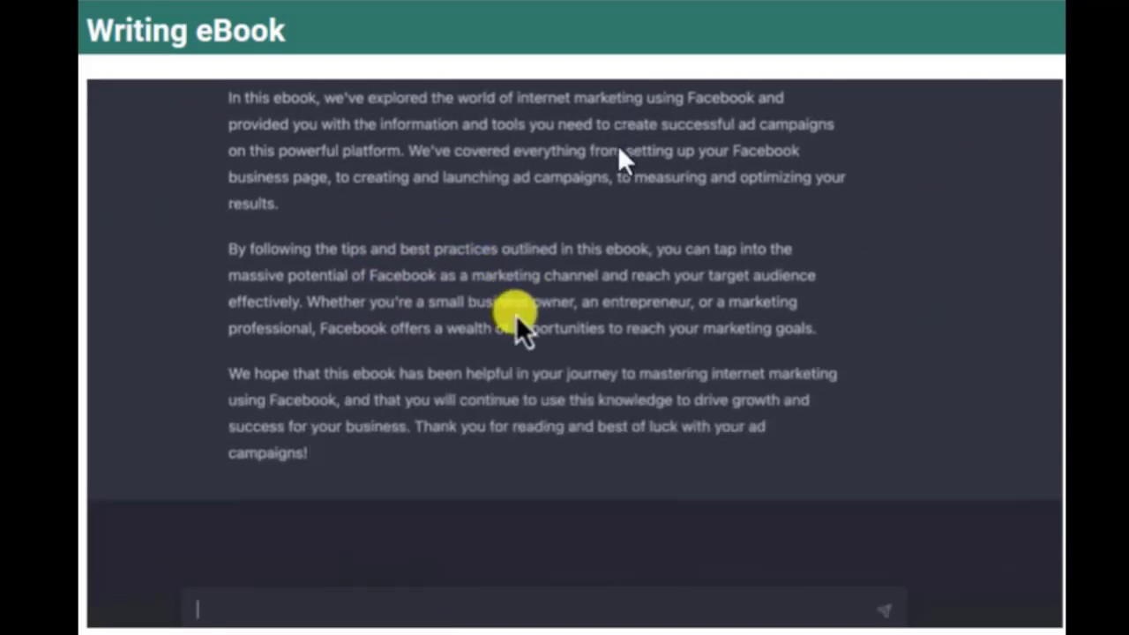
{"action": "mouse_move", "coordinate": [515, 314]}
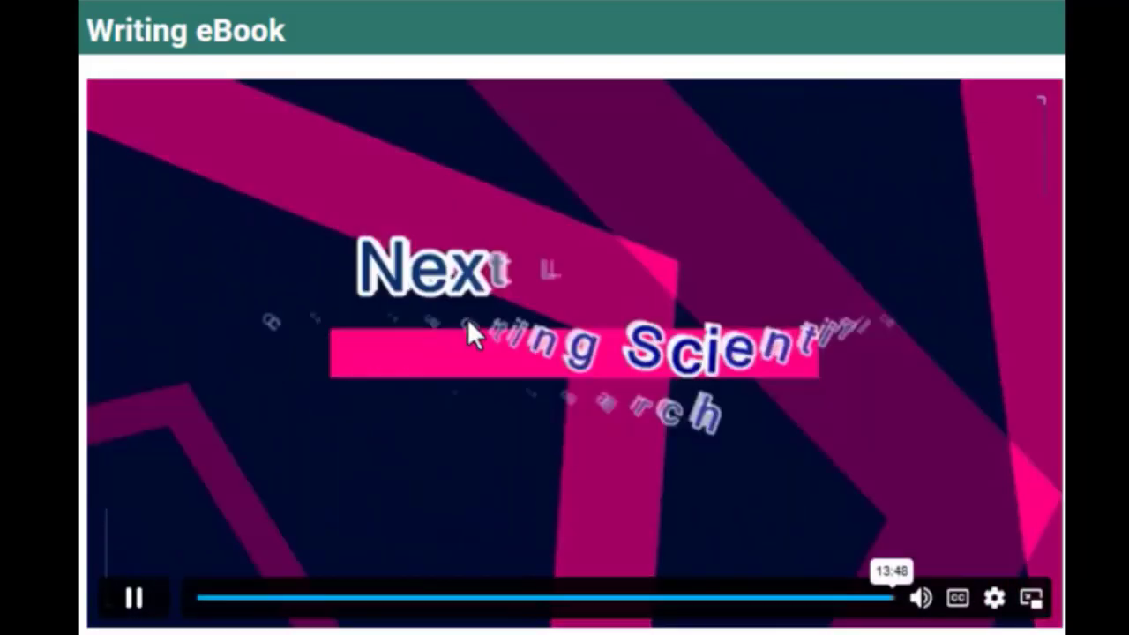
{"action": "key", "text": "m"}
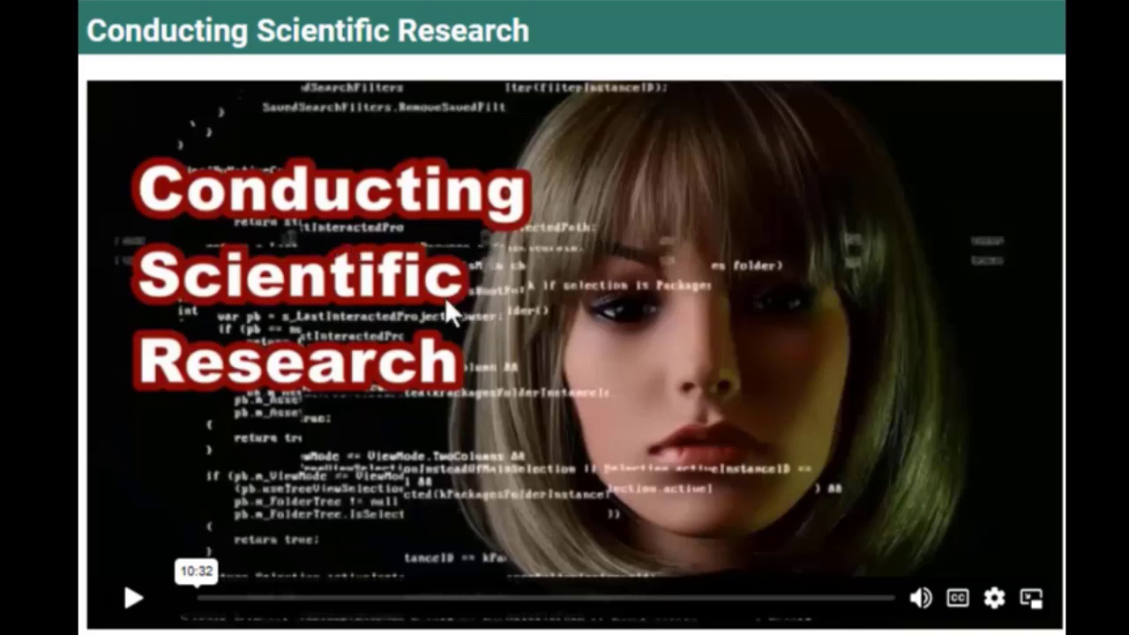
- Start playing the "Conducting Scientific Research" video lesson
{"action": "left_click", "coordinate": [579, 182]}
{"action": "left_click", "coordinate": [133, 598]}
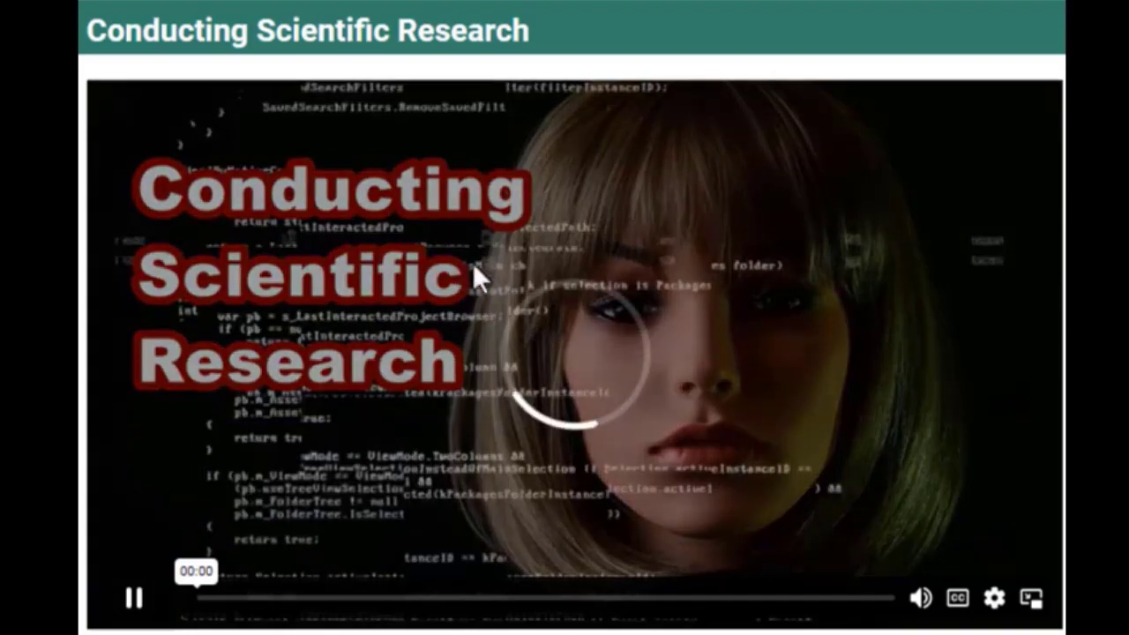
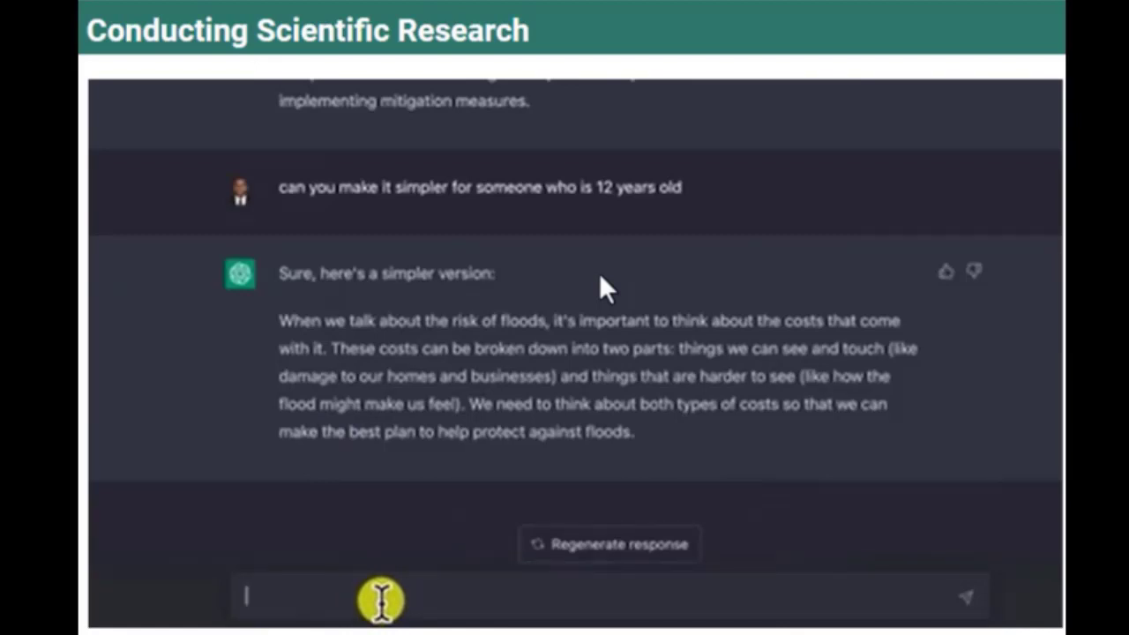
- Ask ChatGPT "can you suggest 3 directions for future studies?" and review the suggested directions along with the earlier replies
{"action": "type", "text": "can you sugges"}
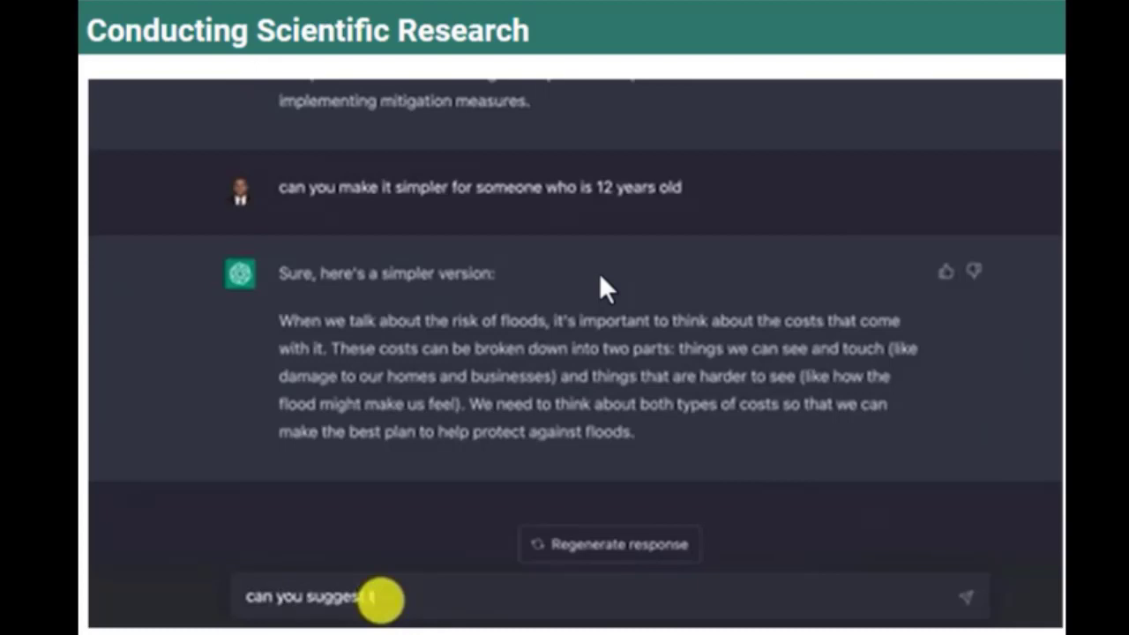
{"action": "type", "text": "t 3 directions for future studies"}
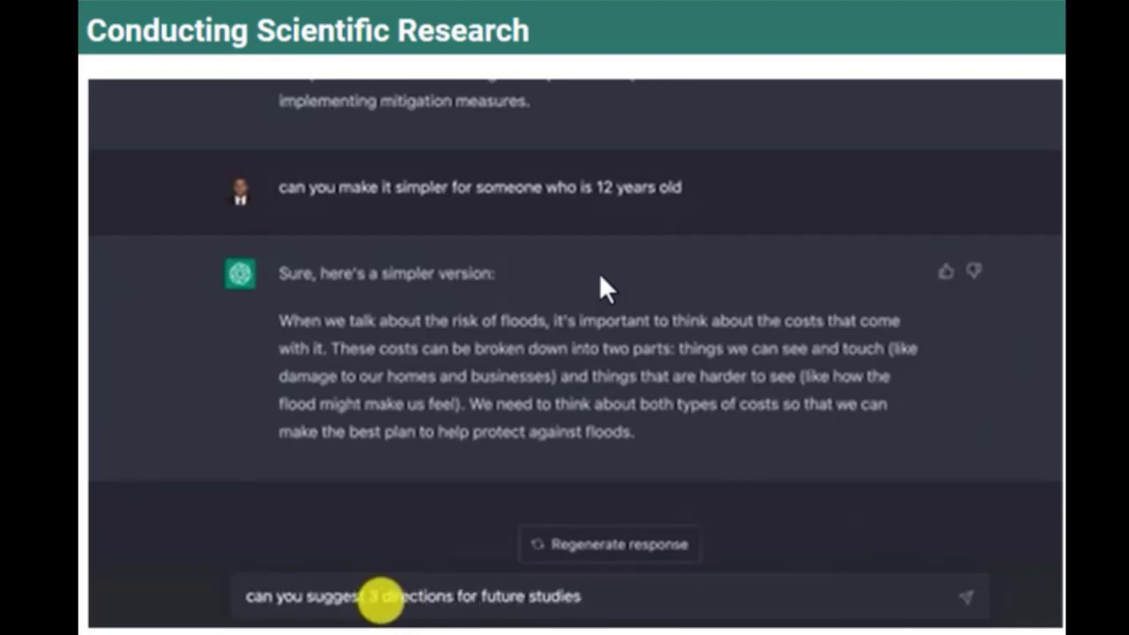
{"action": "type", "text": "?"}
{"action": "key", "text": "Return"}
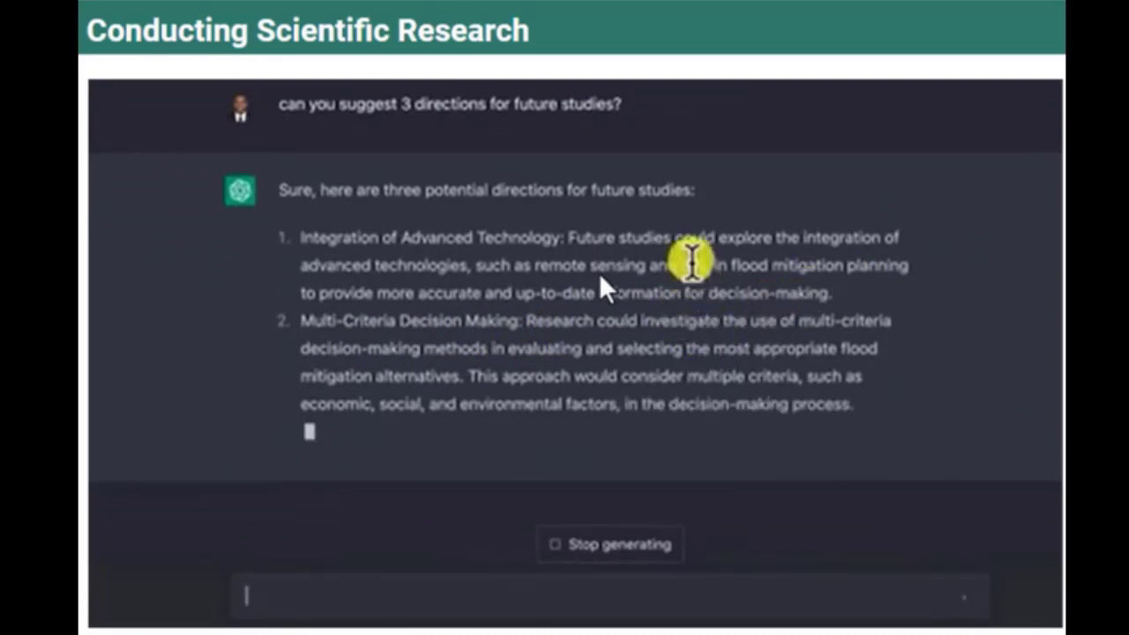
{"action": "left_click_drag", "start_coordinate": [683, 264], "coordinate": [788, 283]}
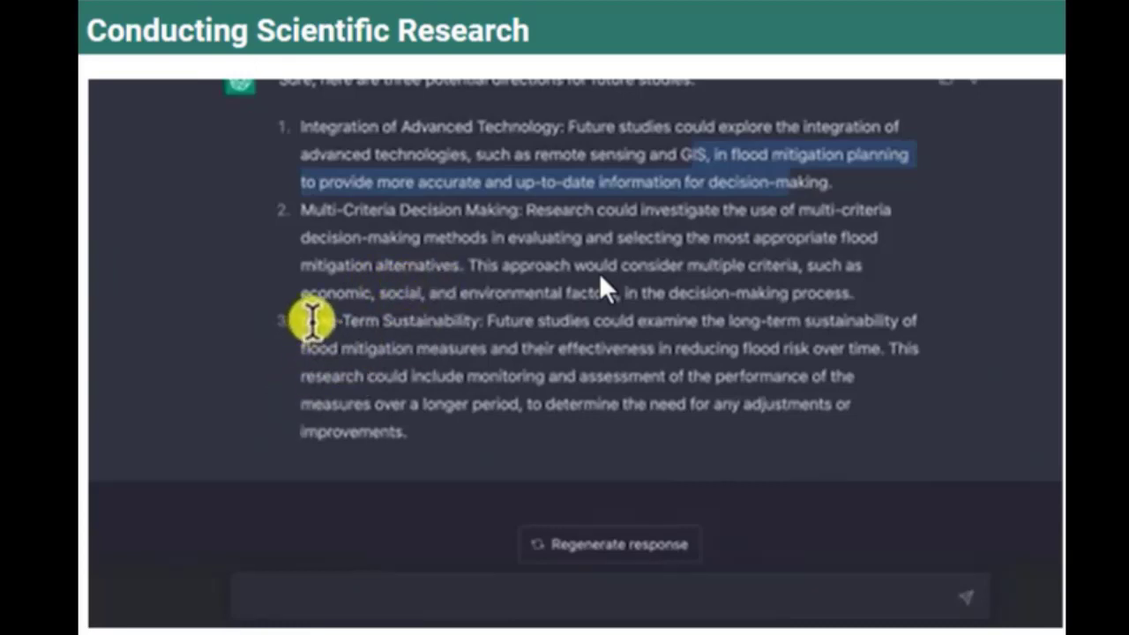
{"action": "left_click_drag", "start_coordinate": [307, 321], "coordinate": [506, 323]}
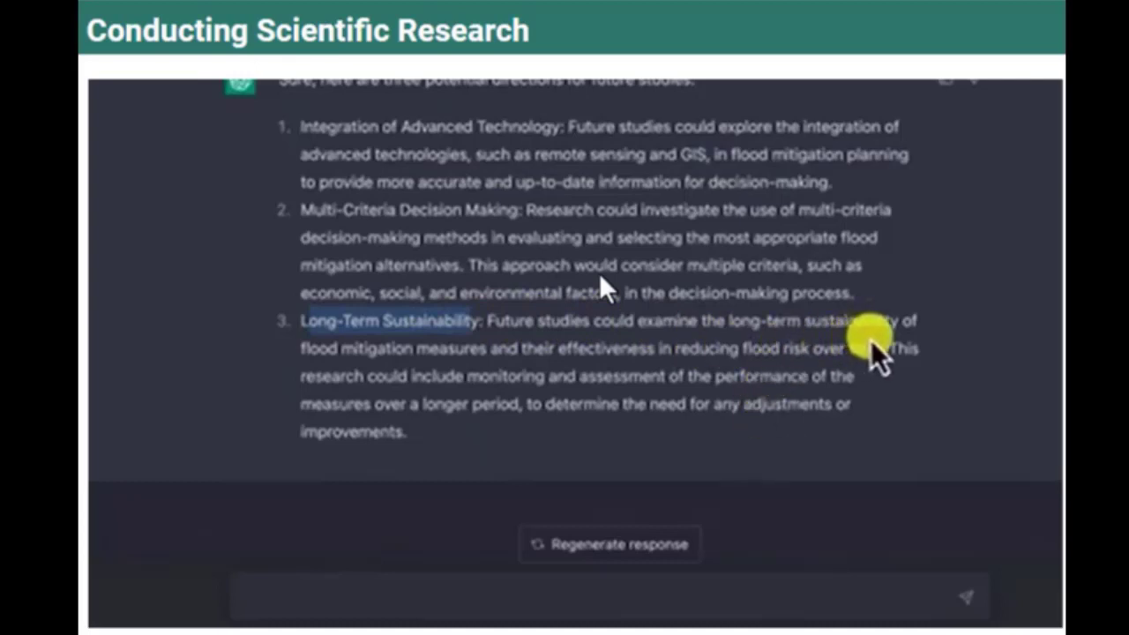
{"action": "left_click_drag", "start_coordinate": [366, 375], "coordinate": [438, 401]}
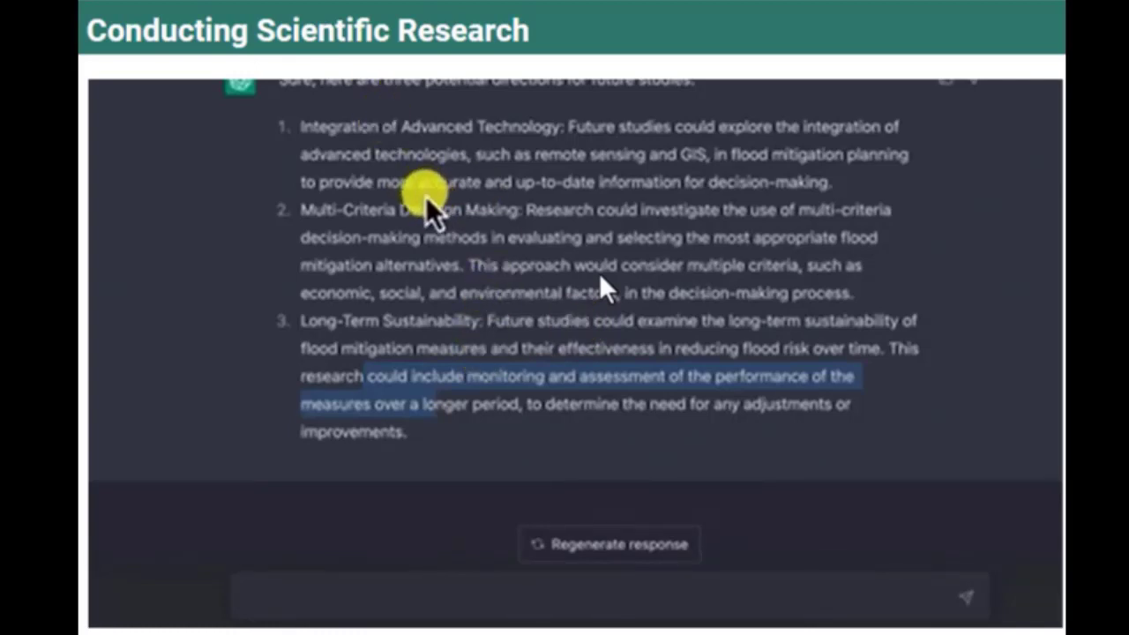
{"action": "left_click", "coordinate": [421, 249]}
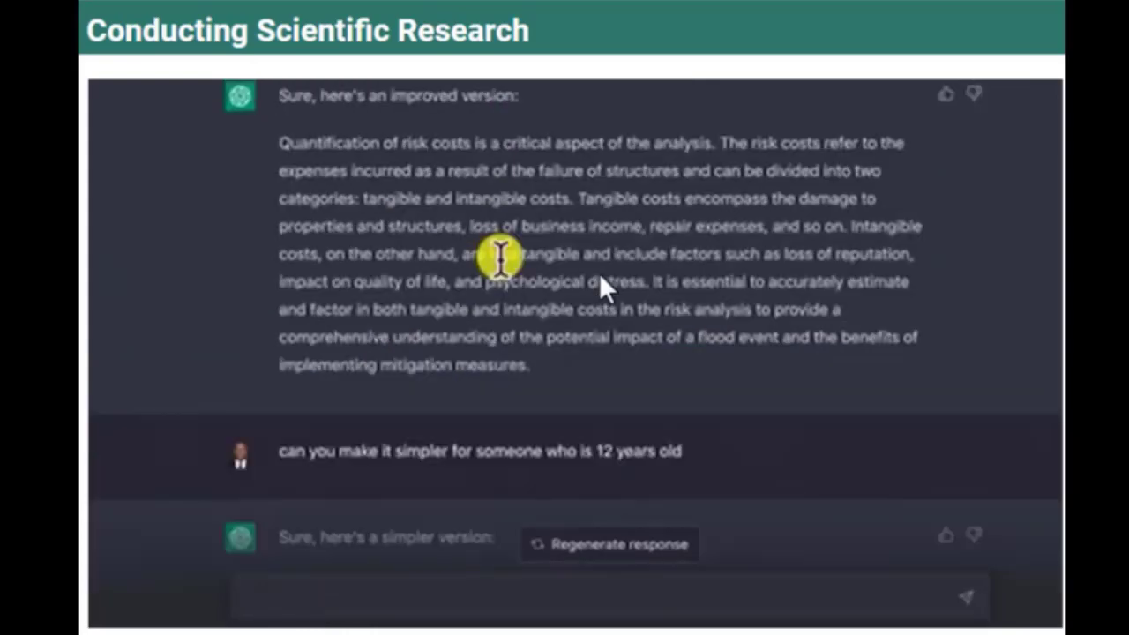
{"action": "scroll", "coordinate": [602, 287], "scroll_direction": "up", "scroll_amount": 20}
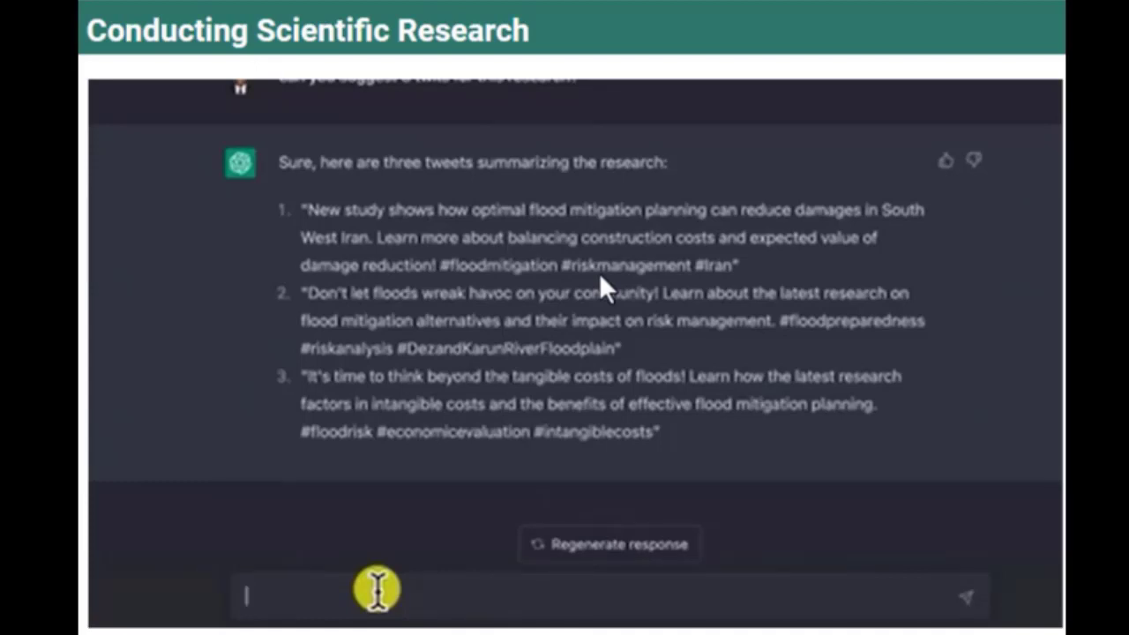
- Ask ChatGPT "can you suggest some research questions?" for the flood mitigation study
{"action": "type", "text": "can you suggest some res"}
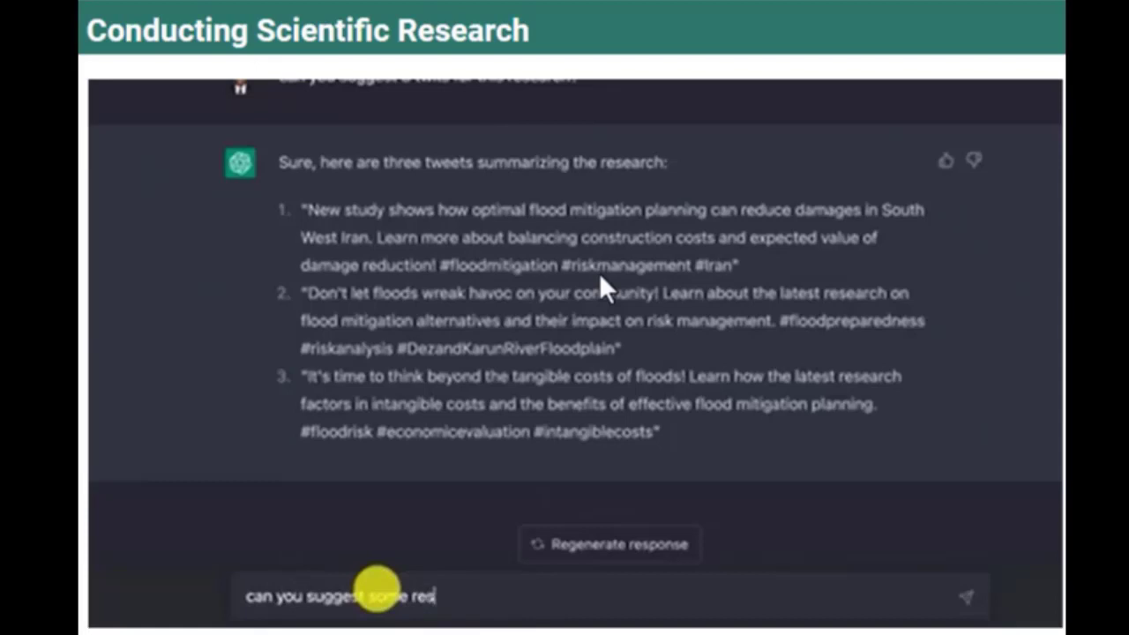
{"action": "type", "text": "earch questions?"}
{"action": "key", "text": "Return"}
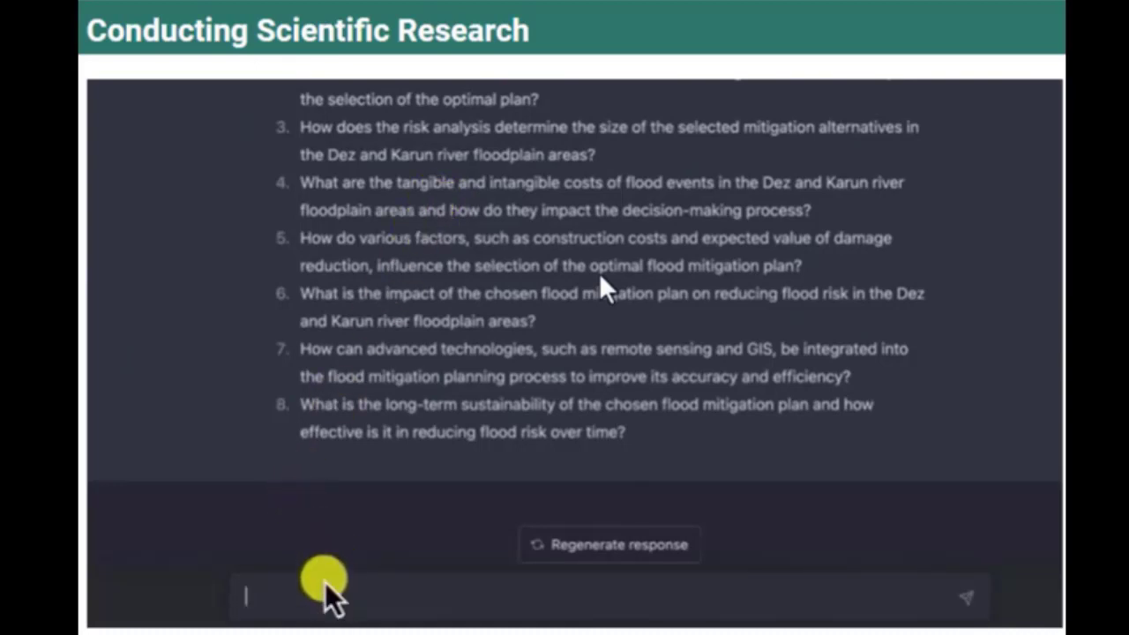
- Ask ChatGPT "can you generate hypothesis base on the research questions?"
{"action": "type", "text": "can youy"}
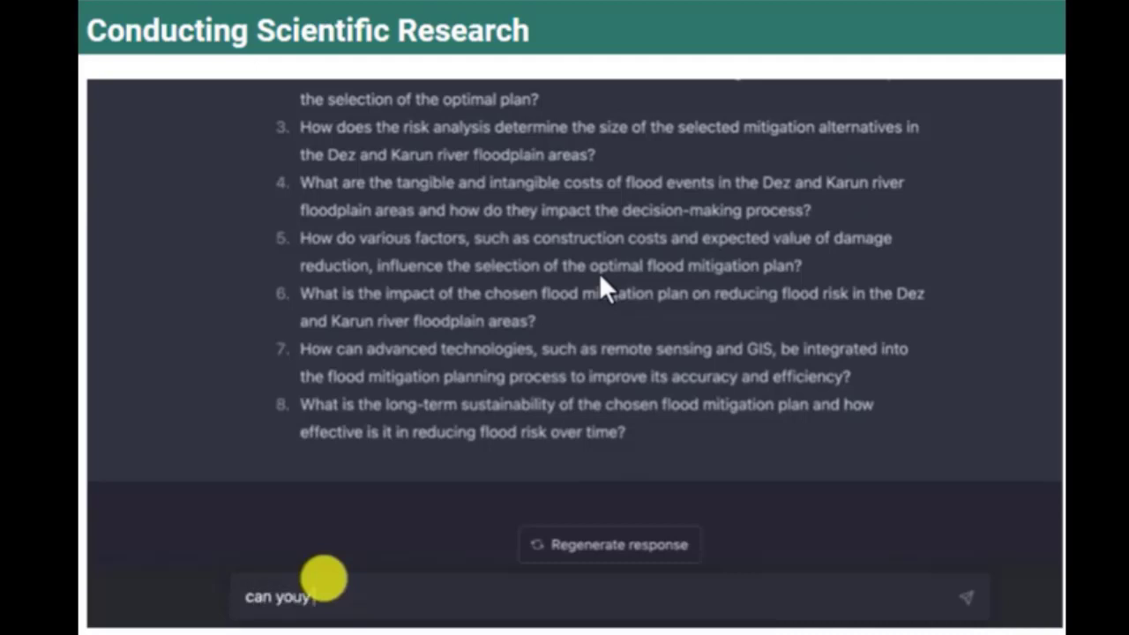
{"action": "key", "text": "BackSpace"}
{"action": "type", "text": "generate hypothesis base"}
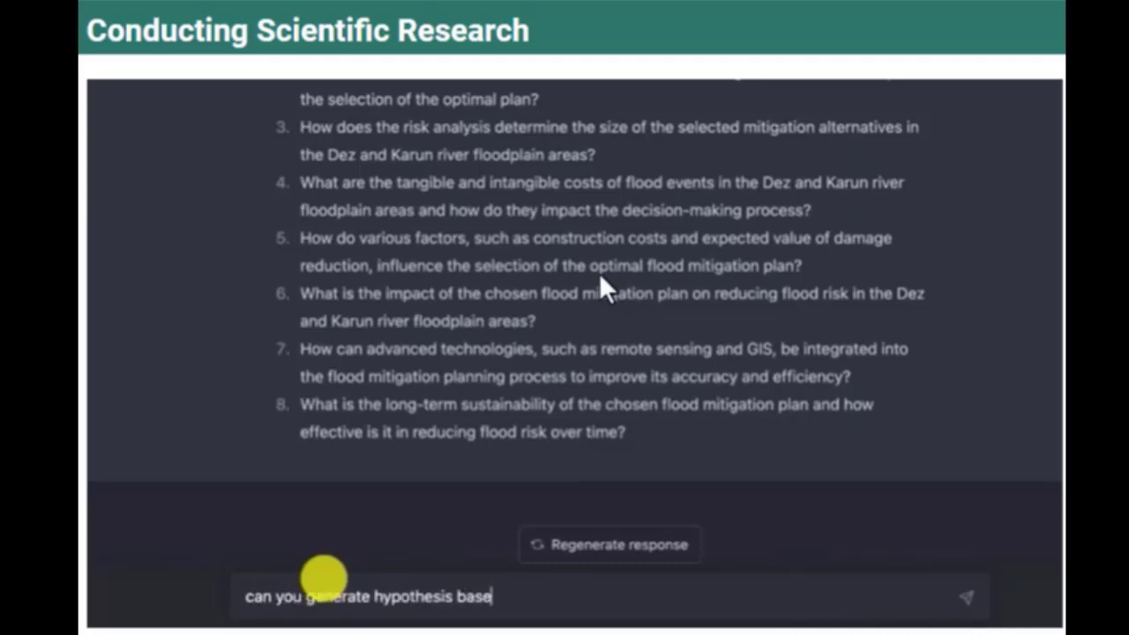
{"action": "type", "text": " on the res"}
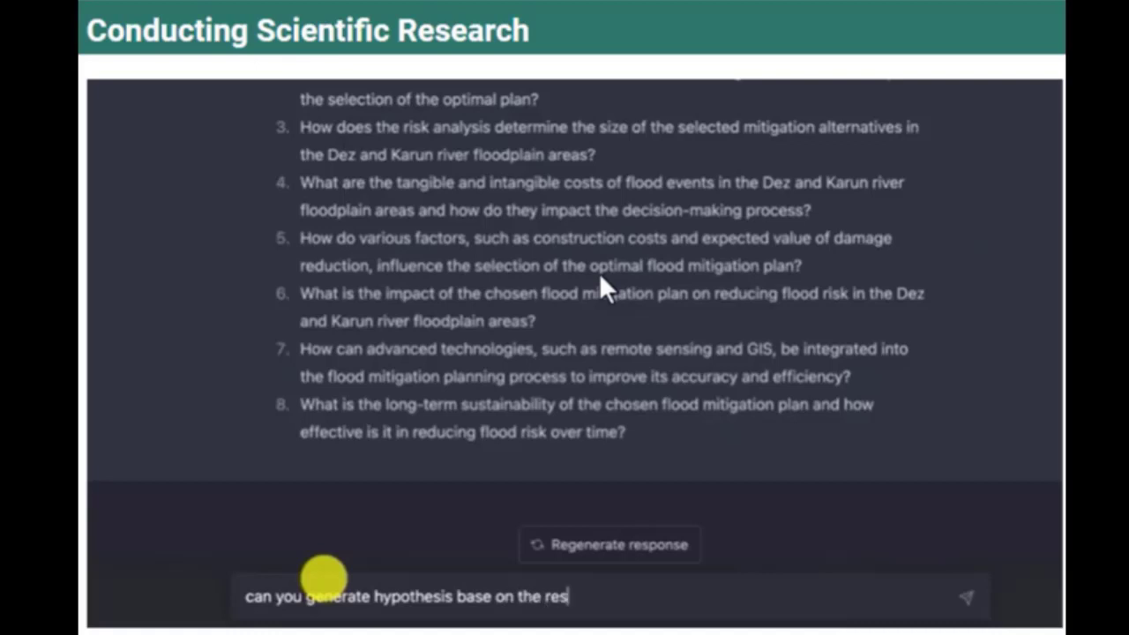
{"action": "type", "text": "earch questions?"}
{"action": "key", "text": "Return"}
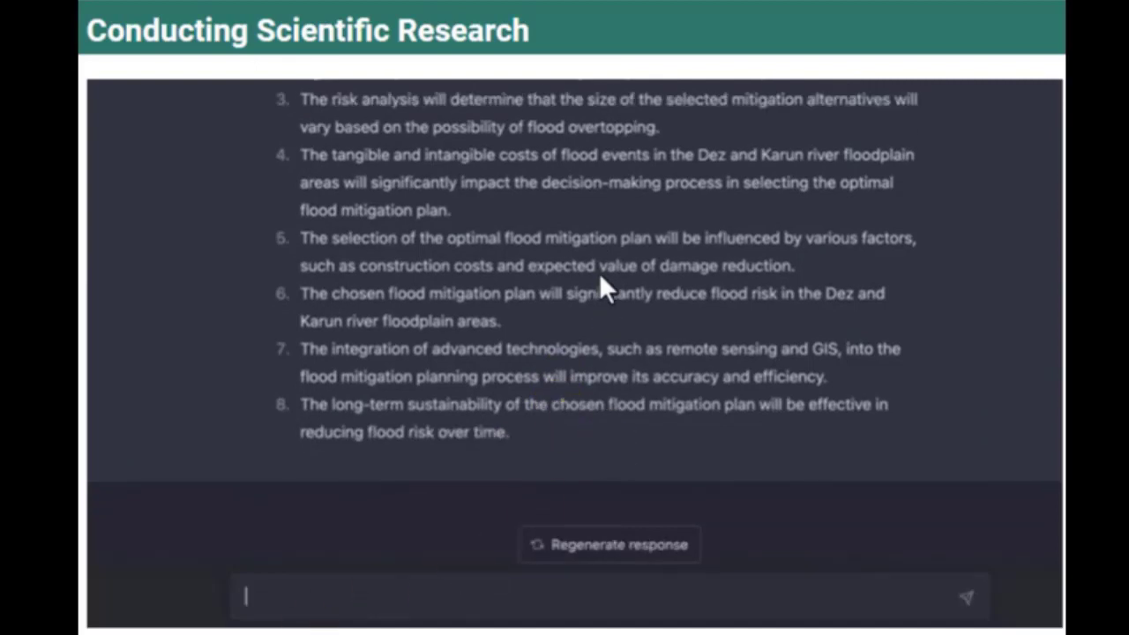
- Ask ChatGPT "can you list some methods for data collection in this research?"
{"action": "left_click", "coordinate": [325, 591]}
{"action": "type", "text": "can you list some methods"}
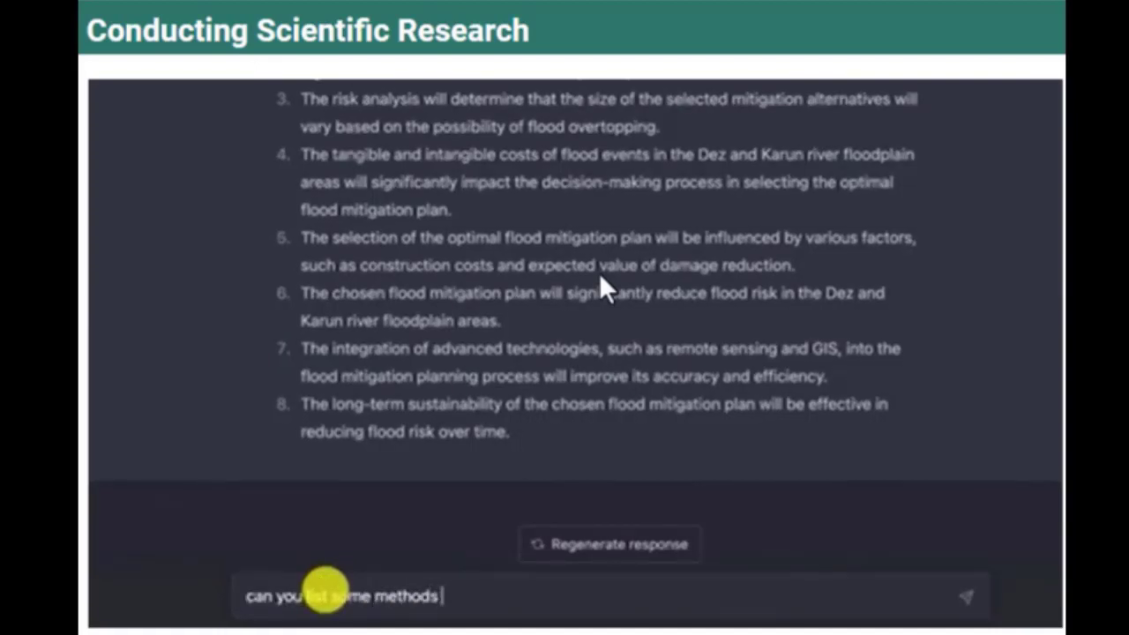
{"action": "type", "text": "collection ("}
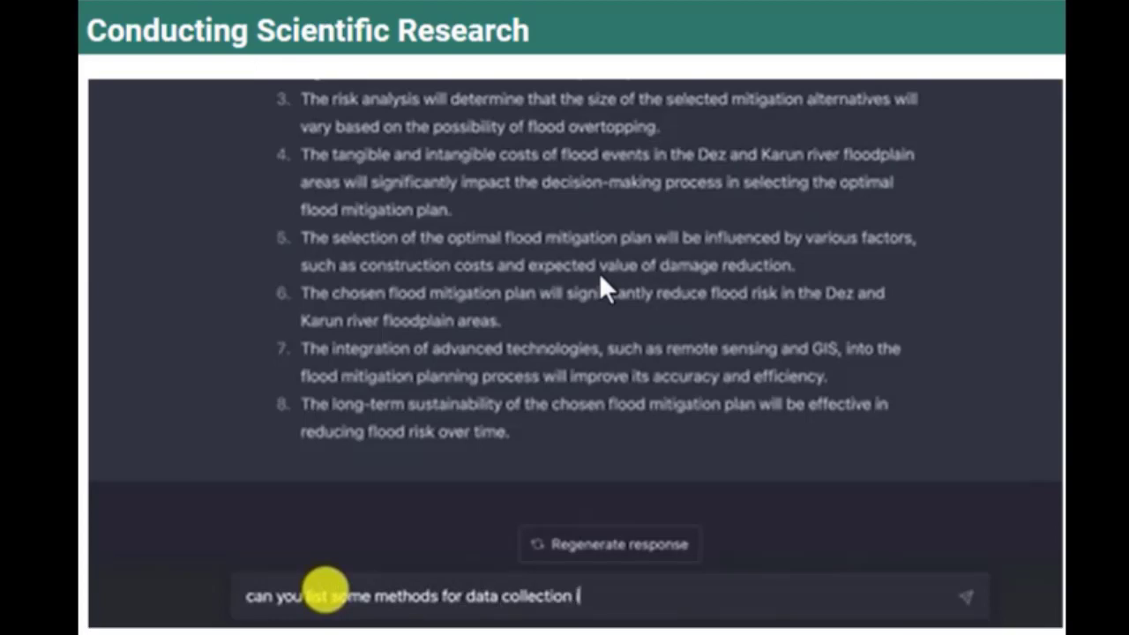
{"action": "type", "text": "n this research?"}
{"action": "key", "text": "Return"}
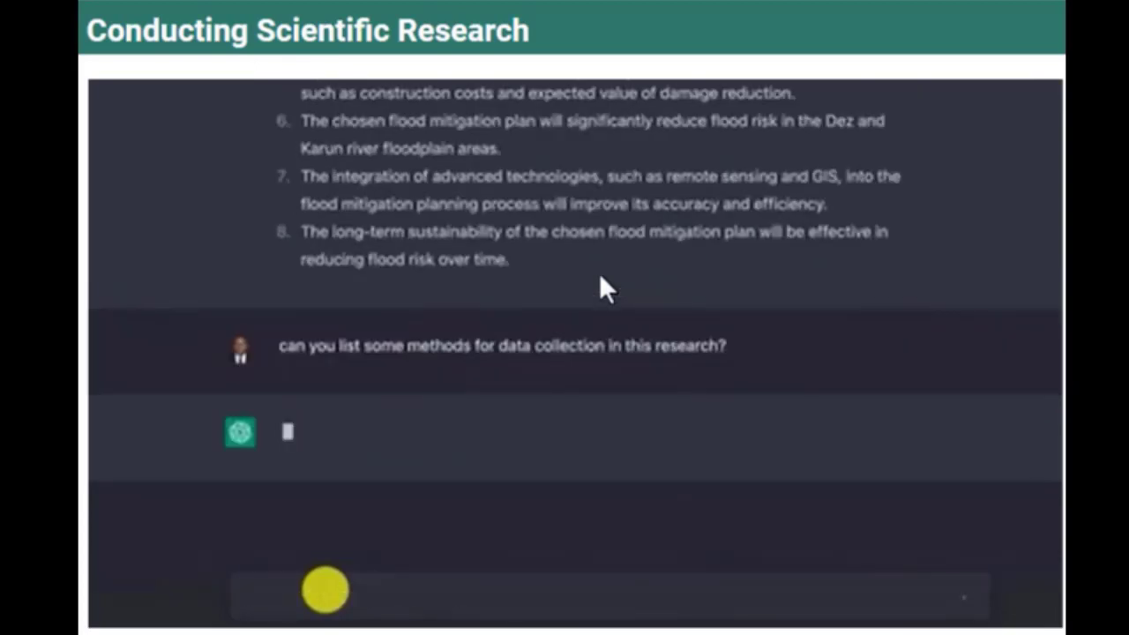
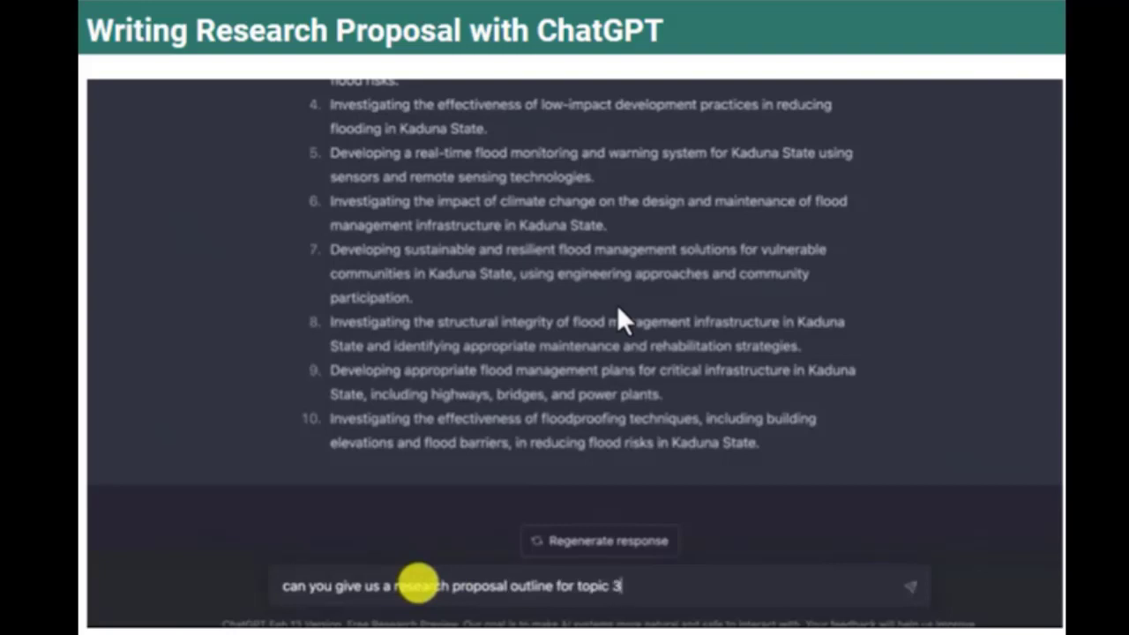
- Submit the request for a research proposal outline for topic 3 and look back over the outline's opening sections
{"action": "key", "text": "Return"}
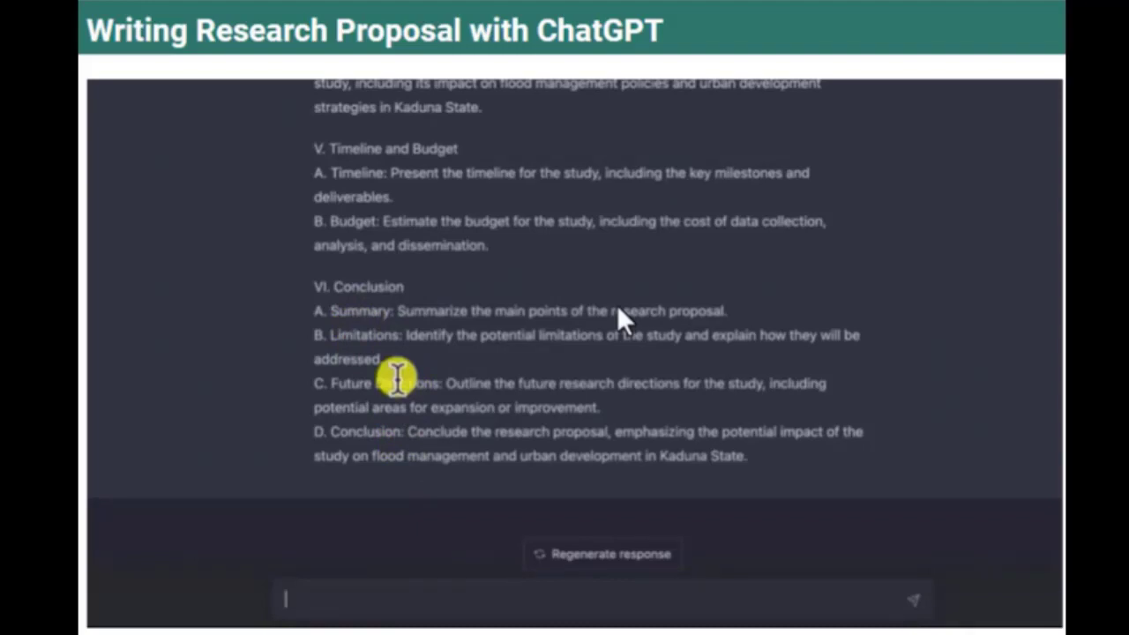
{"action": "scroll", "coordinate": [449, 89], "scroll_direction": "up", "scroll_amount": 10}
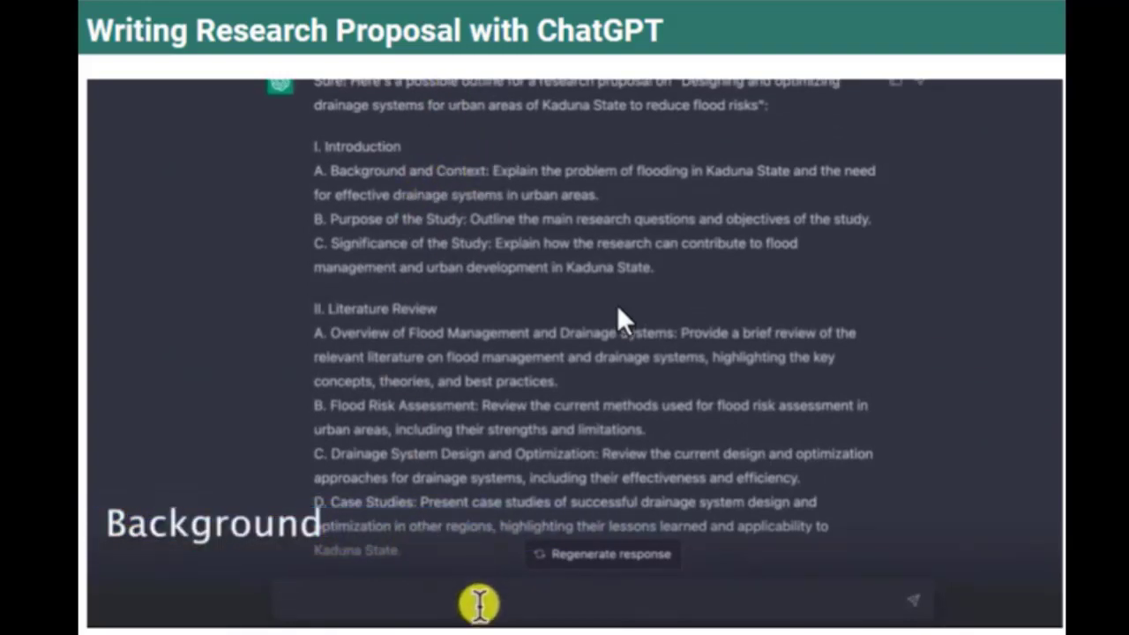
- Ask ChatGPT "can you give us a background" for the Kaduna State drainage proposal and read through the reply
{"action": "type", "text": "give us"}
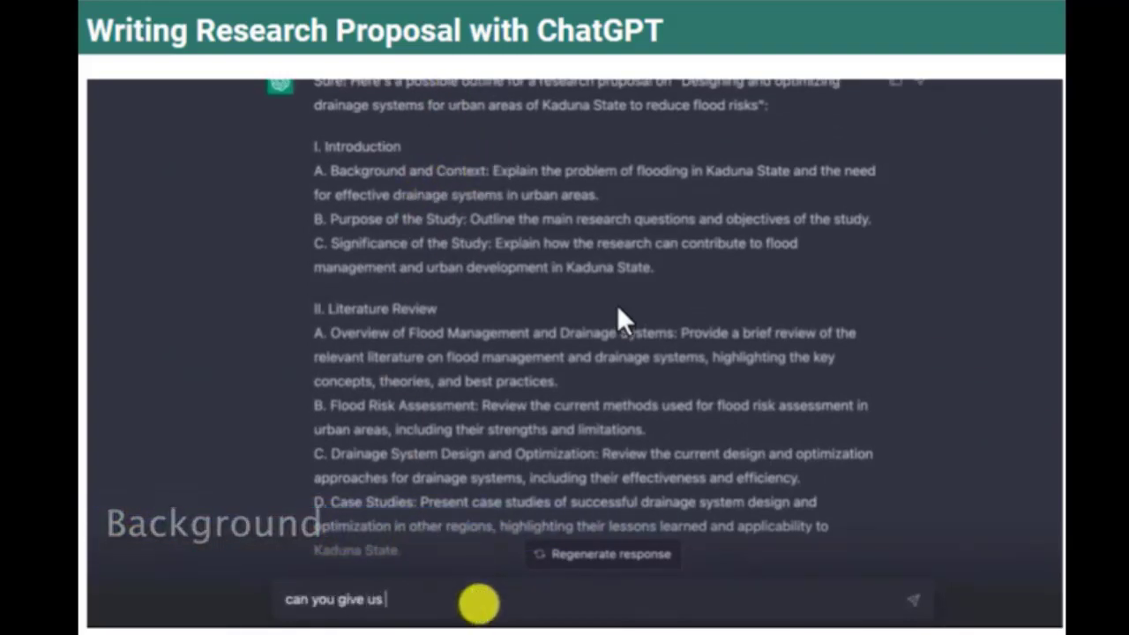
{"action": "type", "text": " a background"}
{"action": "key", "text": "Return"}
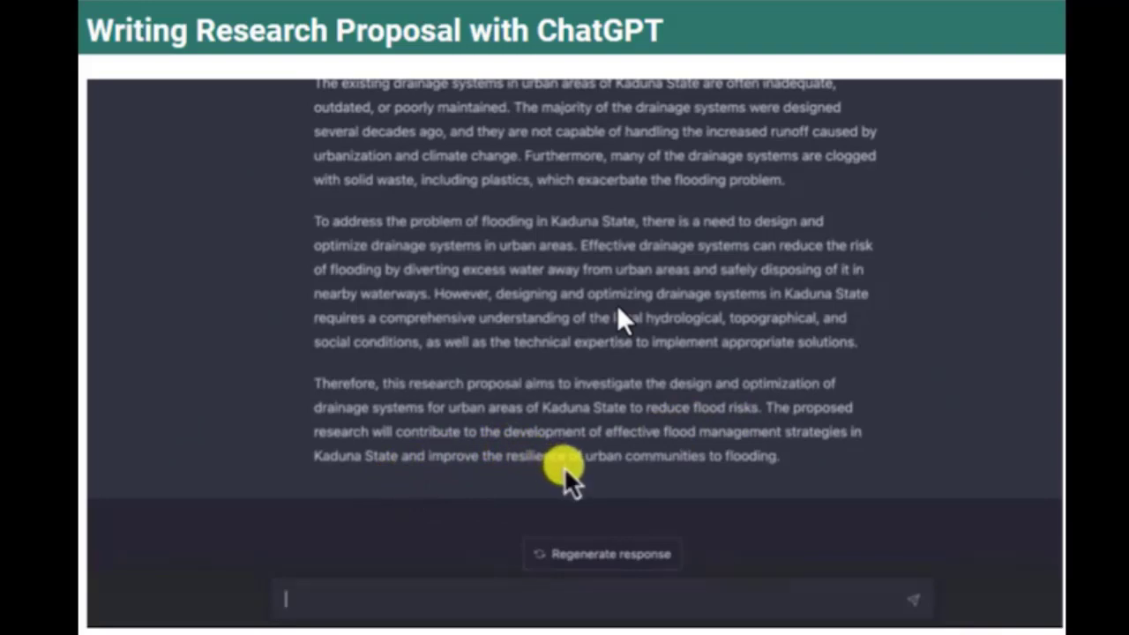
{"action": "scroll", "coordinate": [612, 362], "scroll_direction": "up", "scroll_amount": 1}
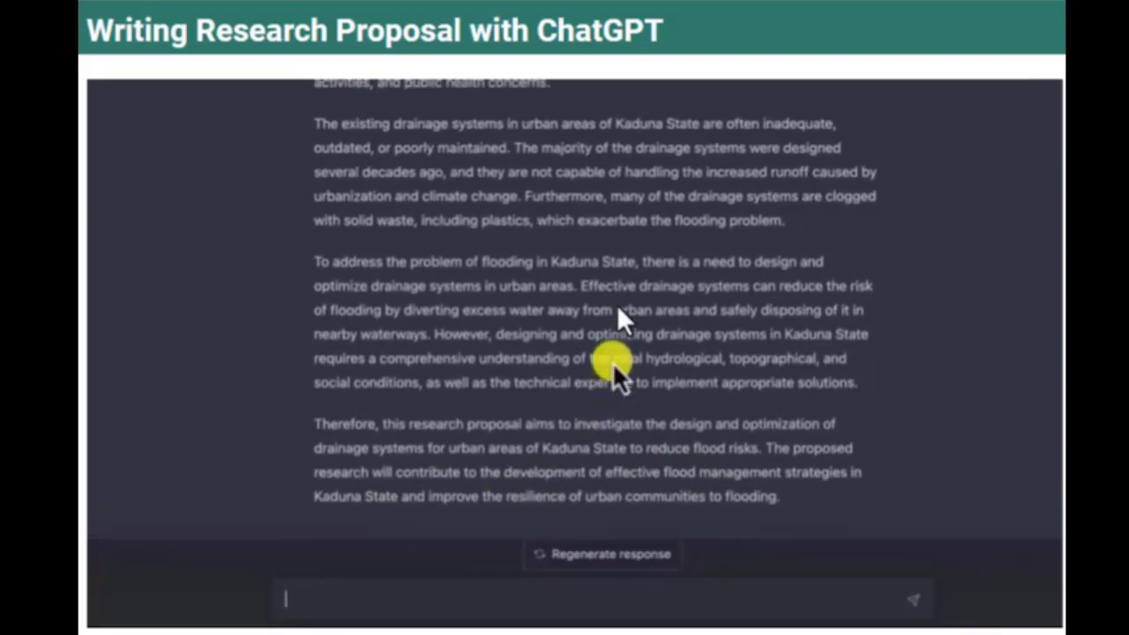
{"action": "scroll", "coordinate": [612, 362], "scroll_direction": "down", "scroll_amount": 1}
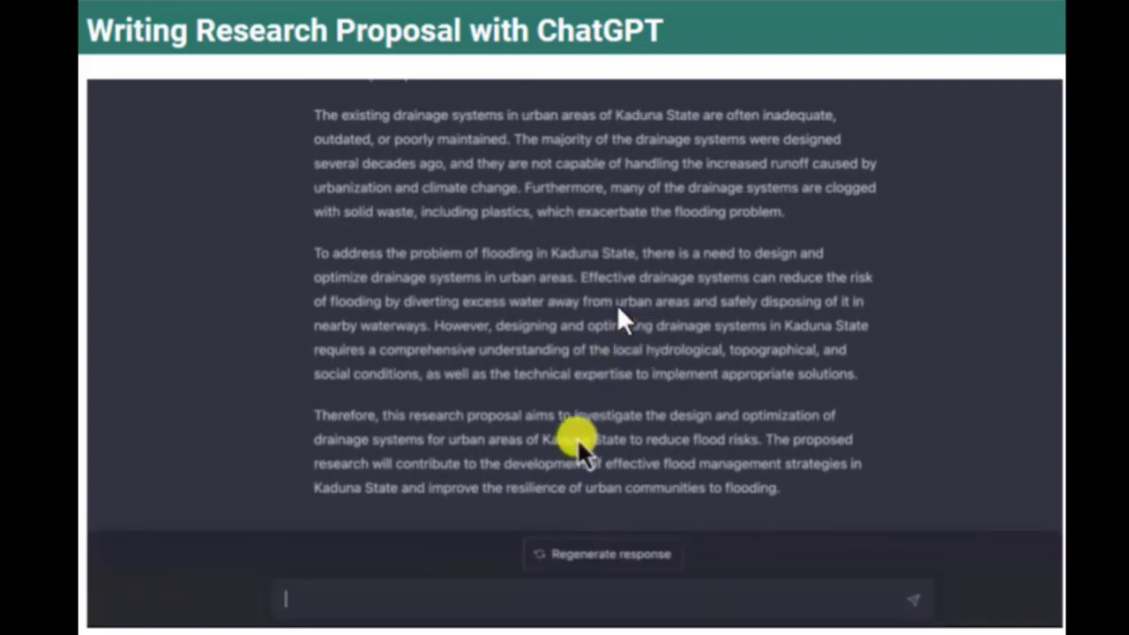
- Ask ChatGPT to "add more content" to the proposal's background and review the expanded text
{"action": "left_click", "coordinate": [380, 603]}
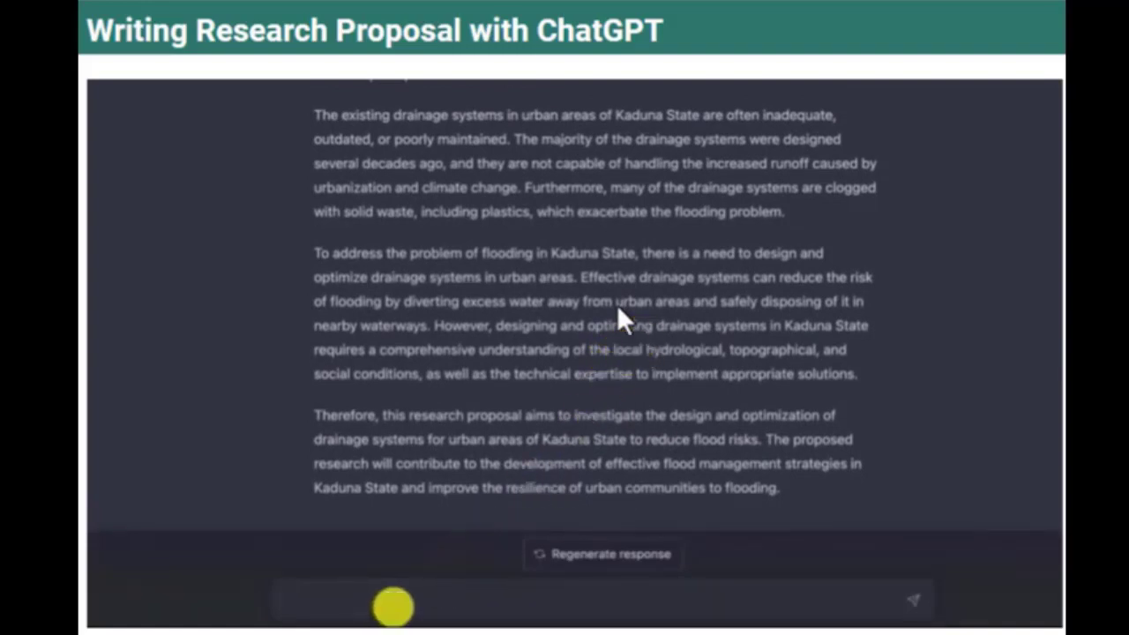
{"action": "type", "text": "add more content"}
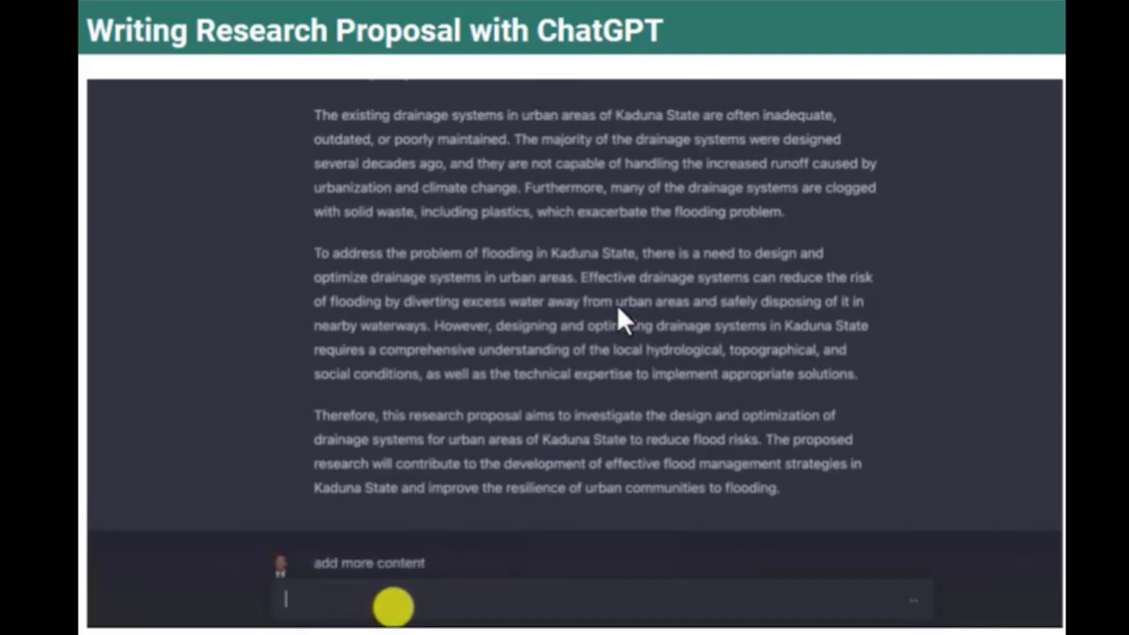
{"action": "key", "text": "Return"}
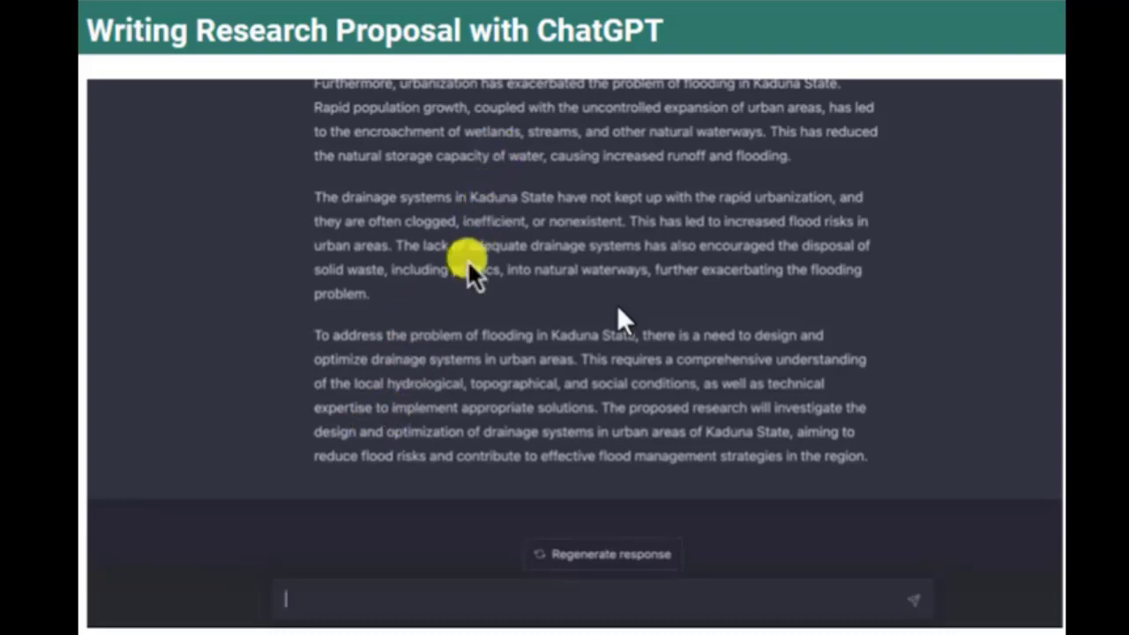
{"action": "scroll", "coordinate": [540, 223], "scroll_direction": "up", "scroll_amount": 1}
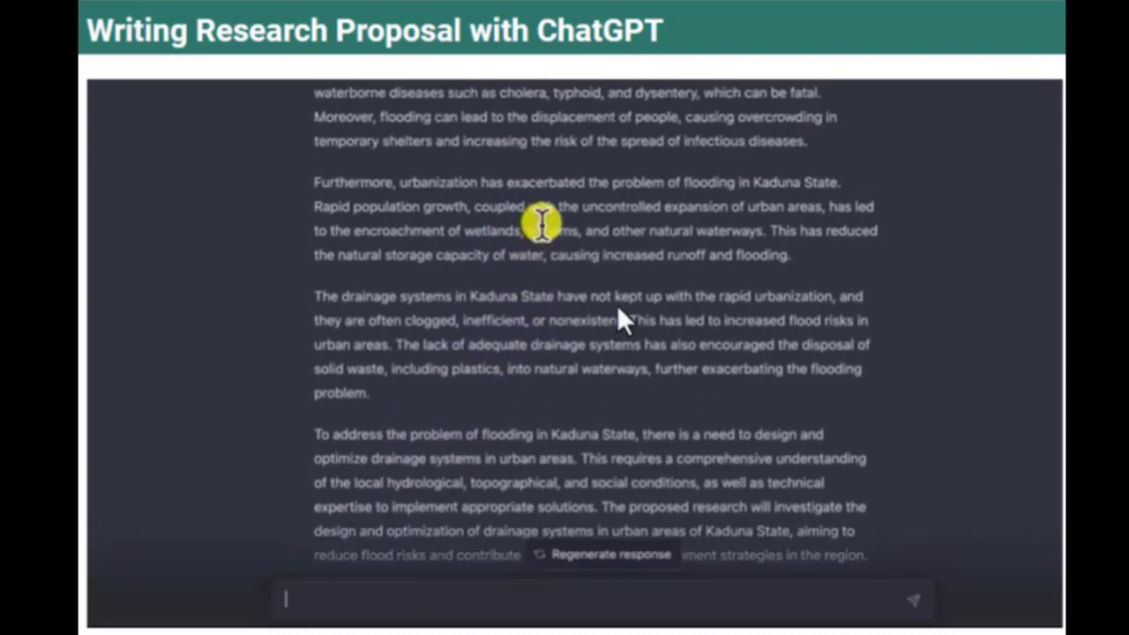
{"action": "scroll", "coordinate": [540, 223], "scroll_direction": "up", "scroll_amount": 1}
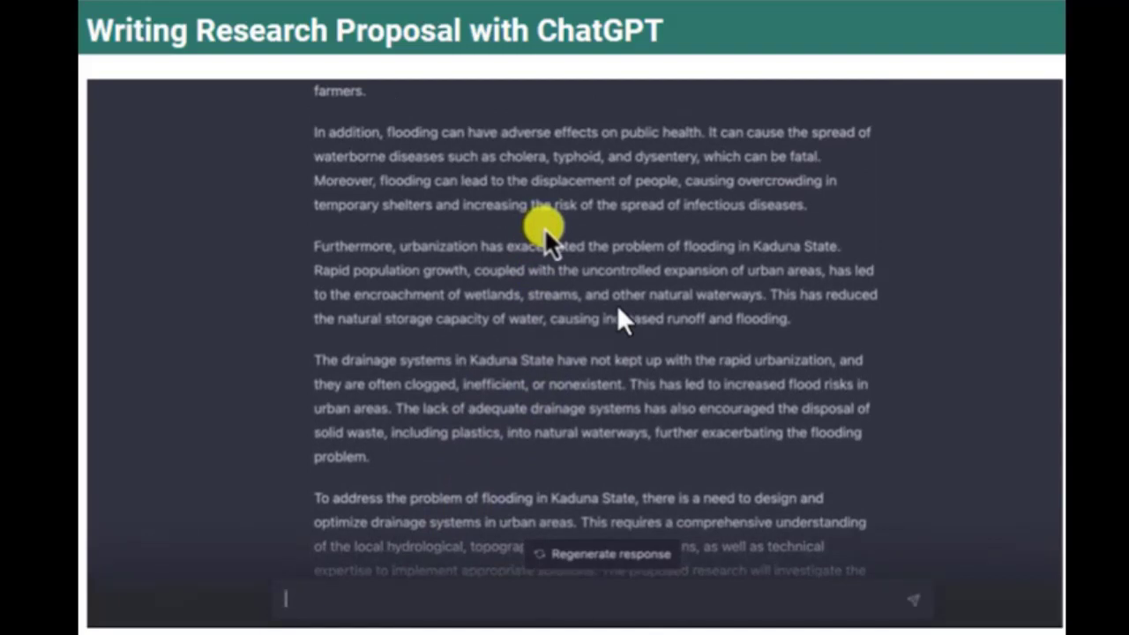
{"action": "scroll", "coordinate": [544, 227], "scroll_direction": "down", "scroll_amount": 2}
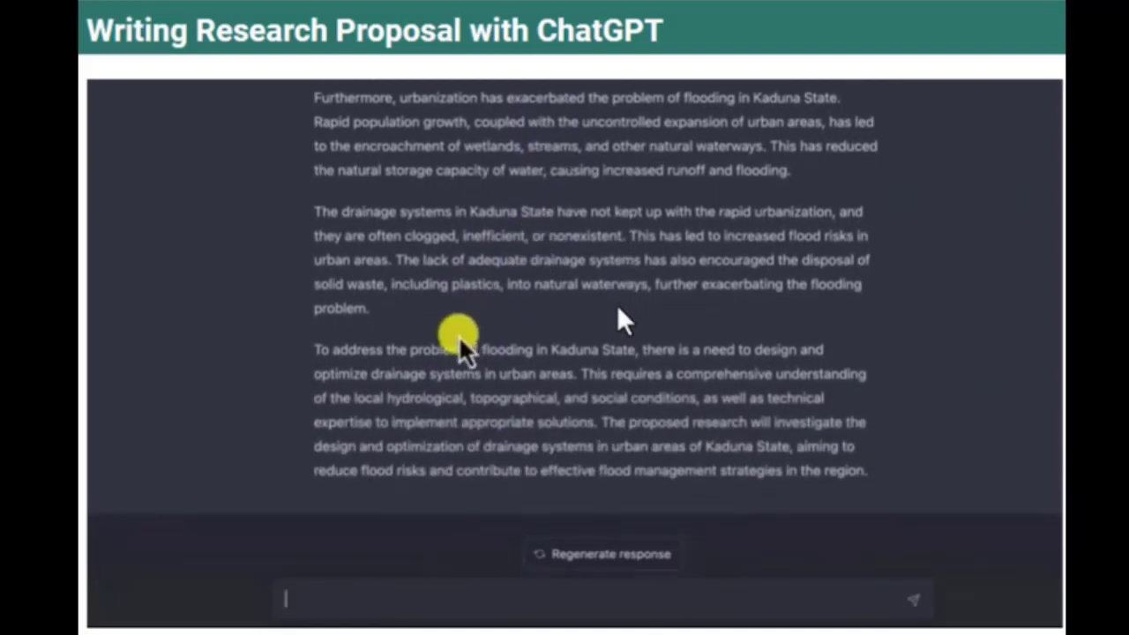
- Ask ChatGPT "can you relate this to engineering methods applied to solve the flood problem so far"
{"action": "left_click", "coordinate": [408, 599]}
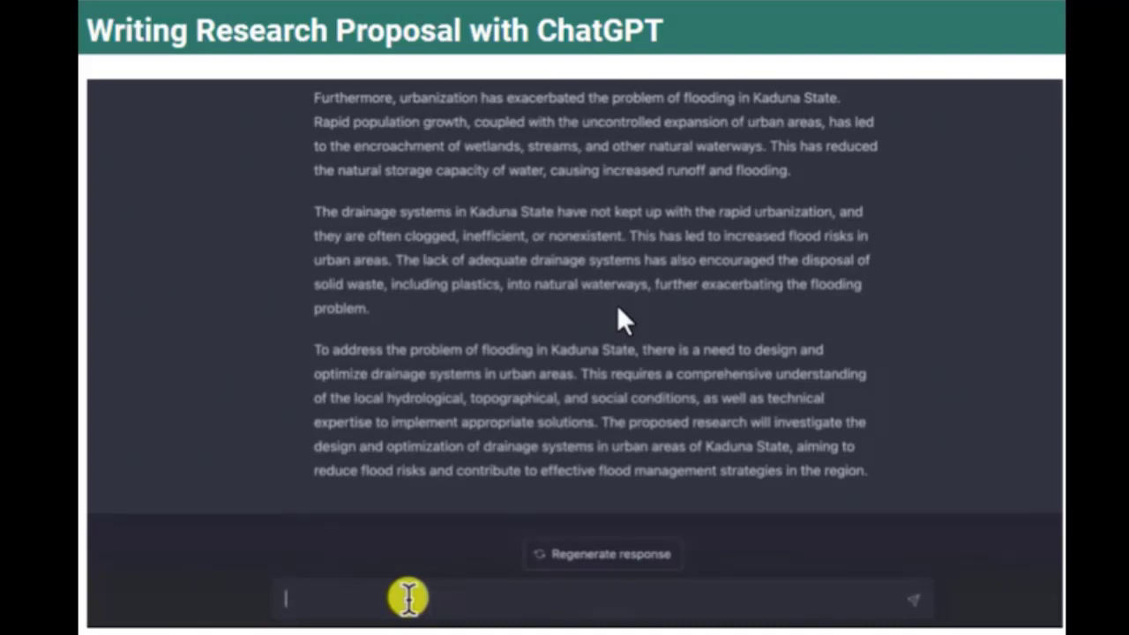
{"action": "type", "text": "can you relate th"}
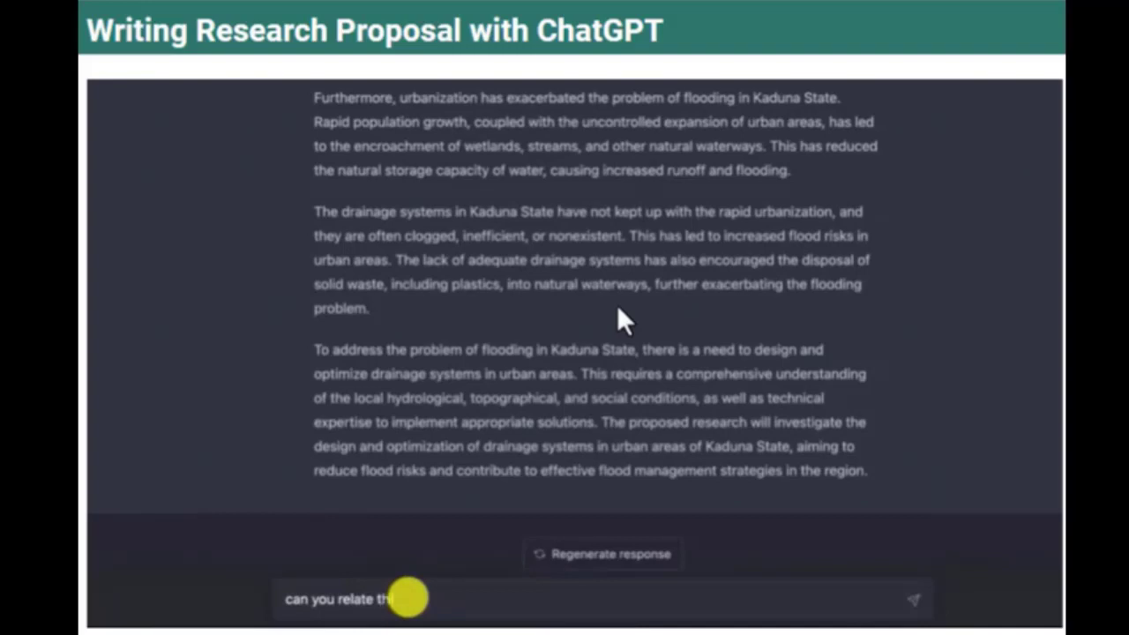
{"action": "type", "text": "is to enginee"}
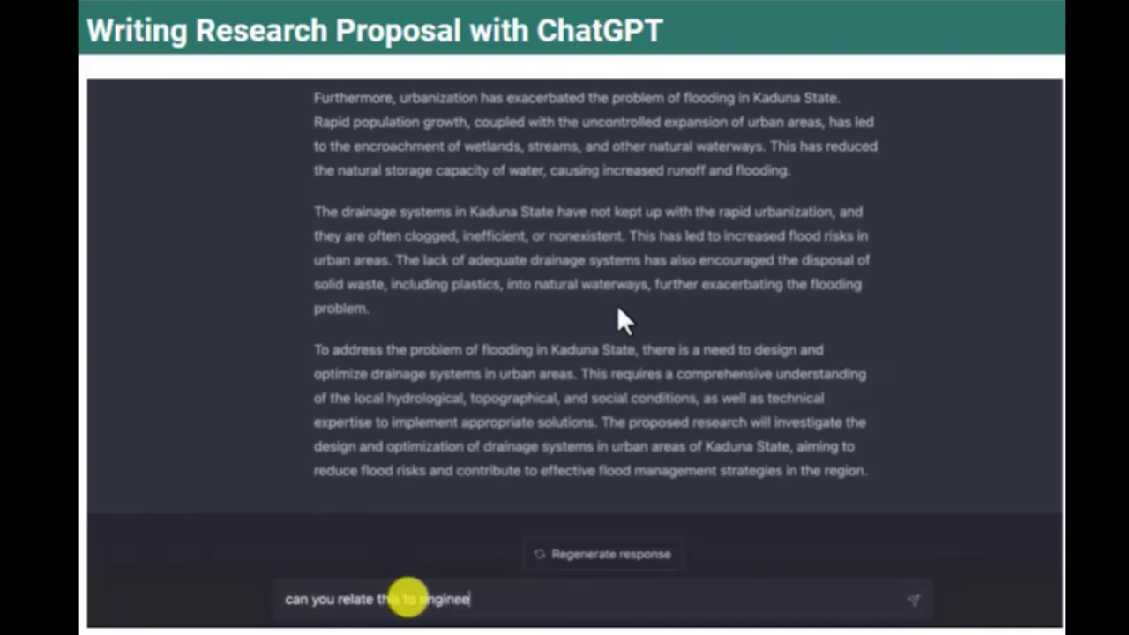
{"action": "type", "text": "ring methods appl"}
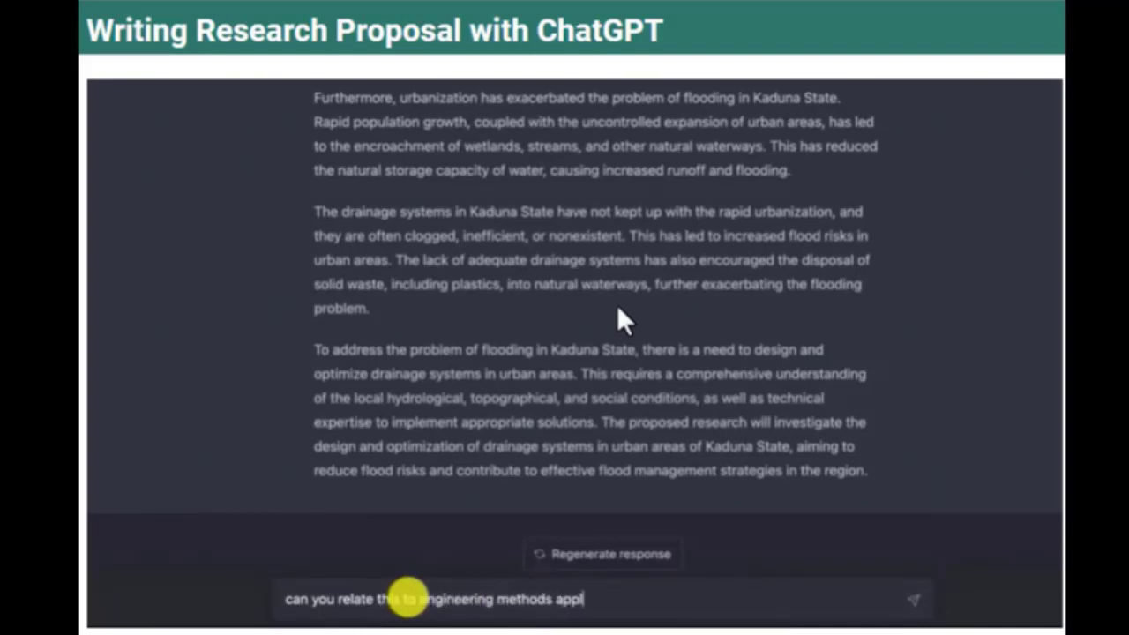
{"action": "type", "text": "ied to solve the fl"}
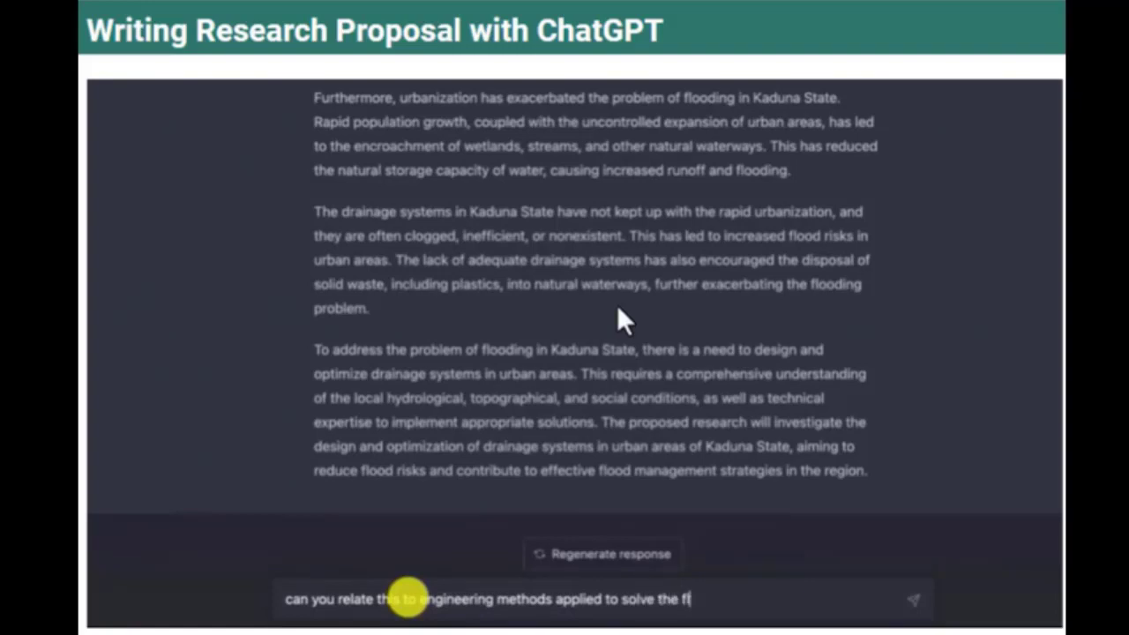
{"action": "type", "text": "ood problem so far"}
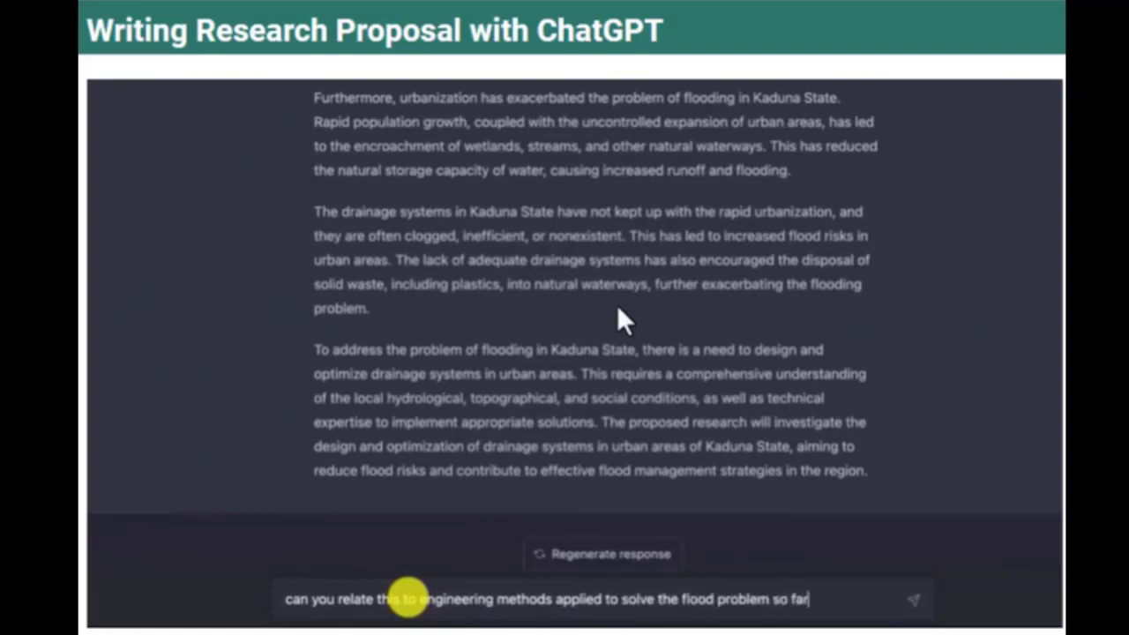
{"action": "key", "text": "Return"}
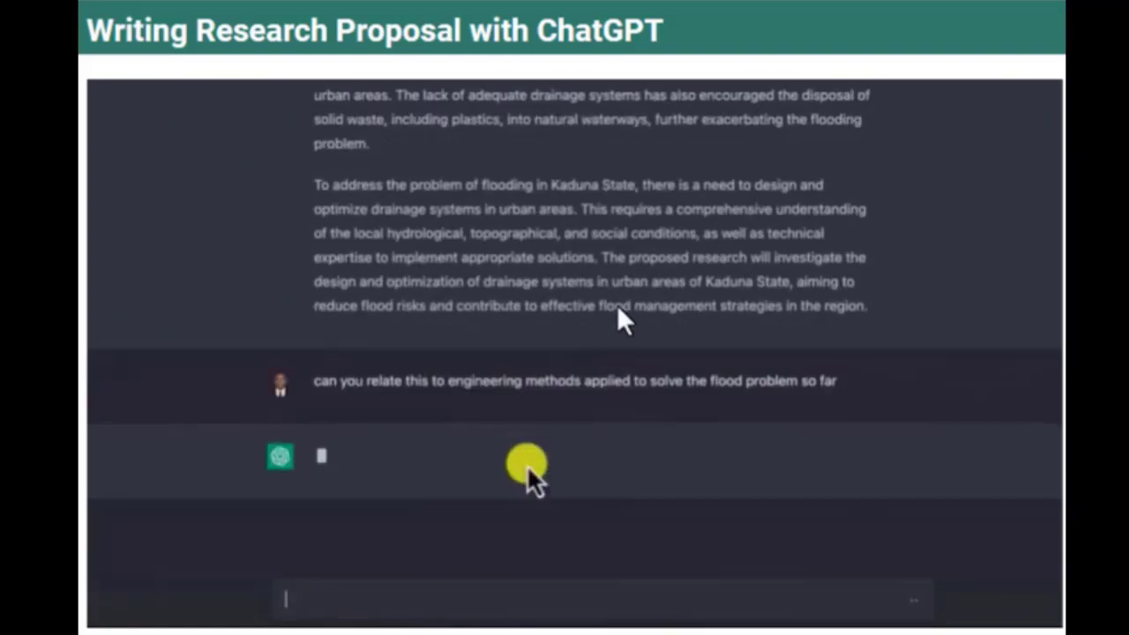
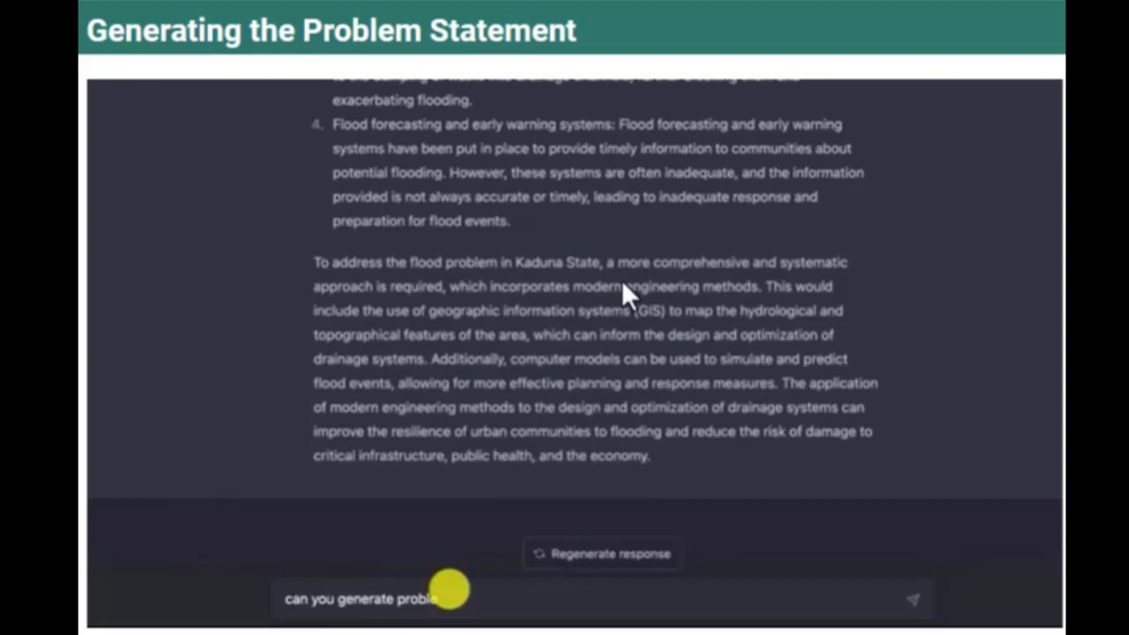
- Ask ChatGPT "can you generate problem statement" and follow up with "can you summarize the problem statement in 100 words"
{"action": "type", "text": "m statement"}
{"action": "key", "text": "Return"}
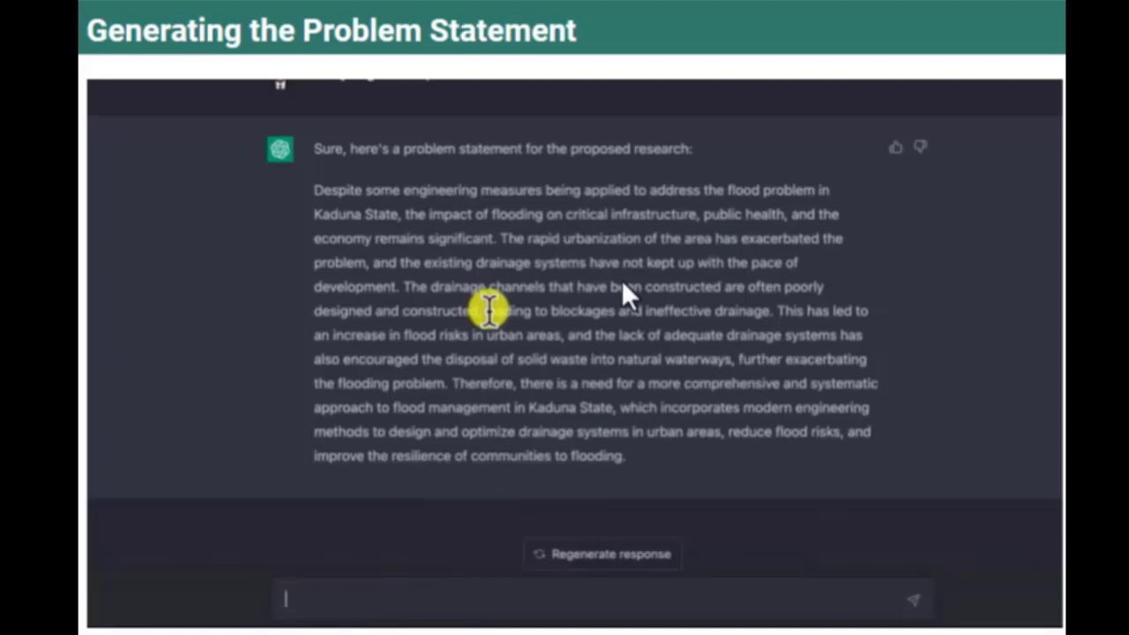
{"action": "type", "text": "can you su"}
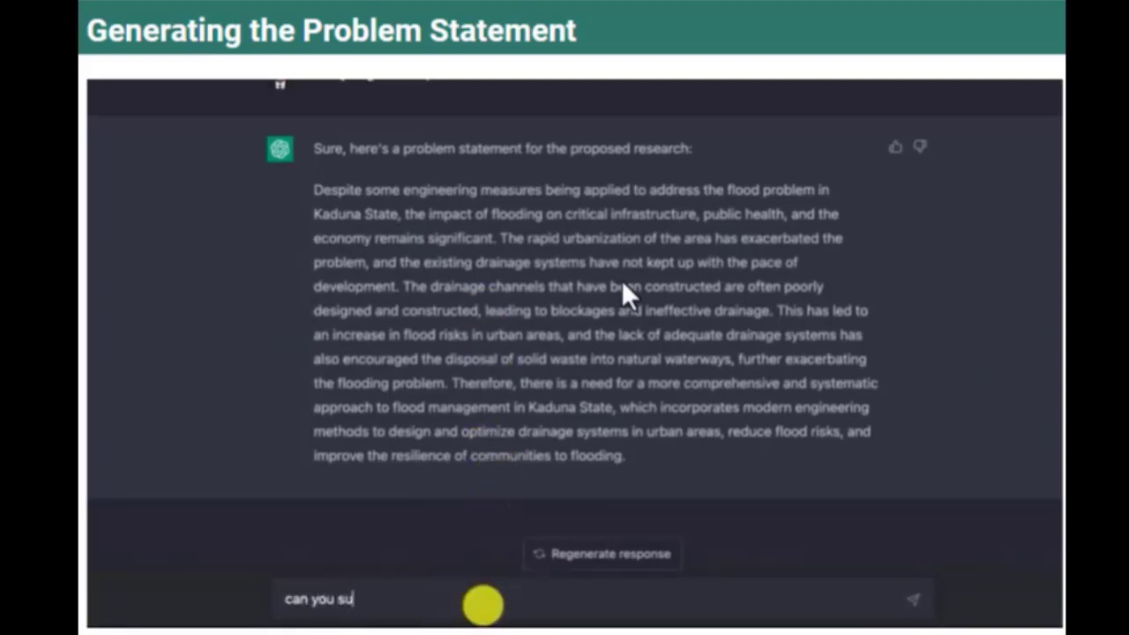
{"action": "type", "text": "mmarize the prob"}
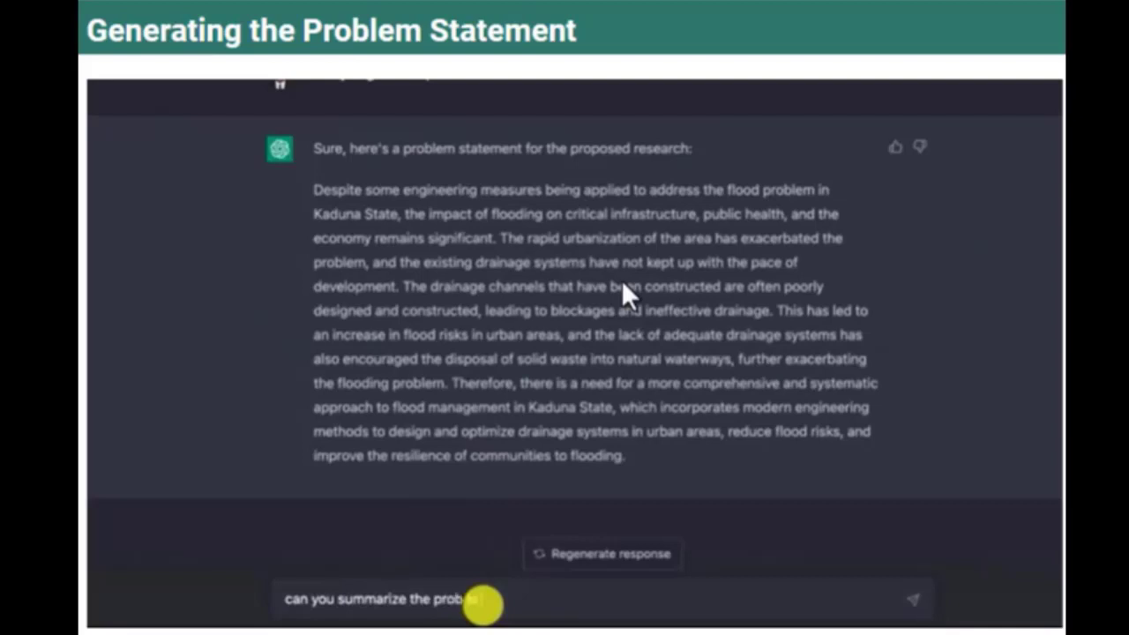
{"action": "type", "text": "lem statement in 100"}
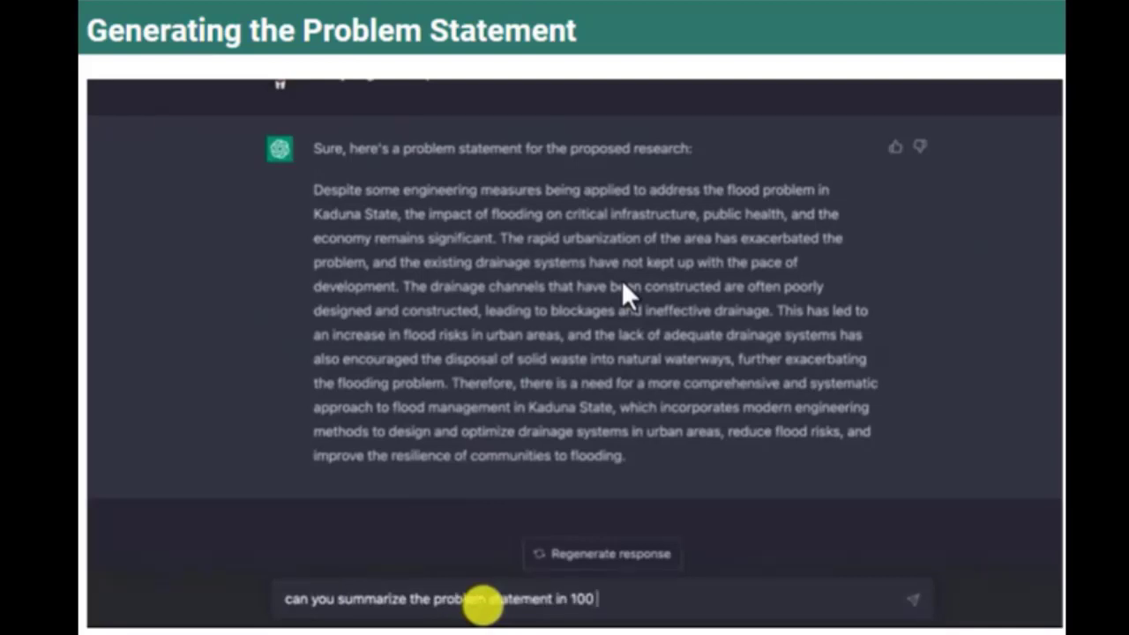
{"action": "type", "text": " words"}
{"action": "key", "text": "Return"}
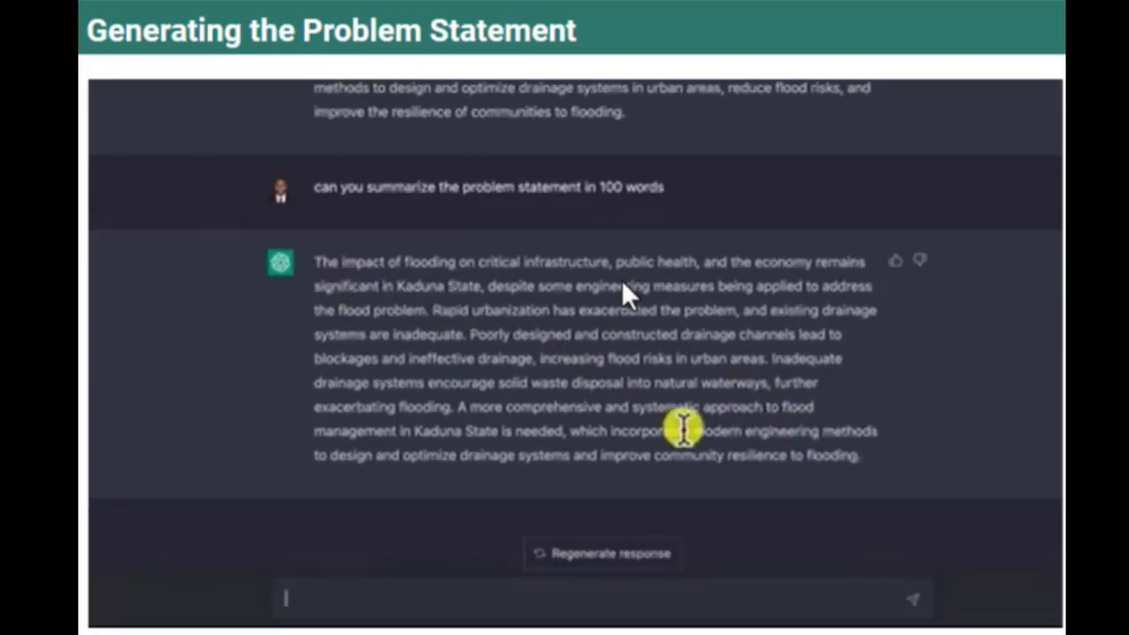
- Look over the problem statement summary and ask ChatGPT "can you generate 3 objectives??"
{"action": "scroll", "coordinate": [676, 419], "scroll_direction": "up", "scroll_amount": 1}
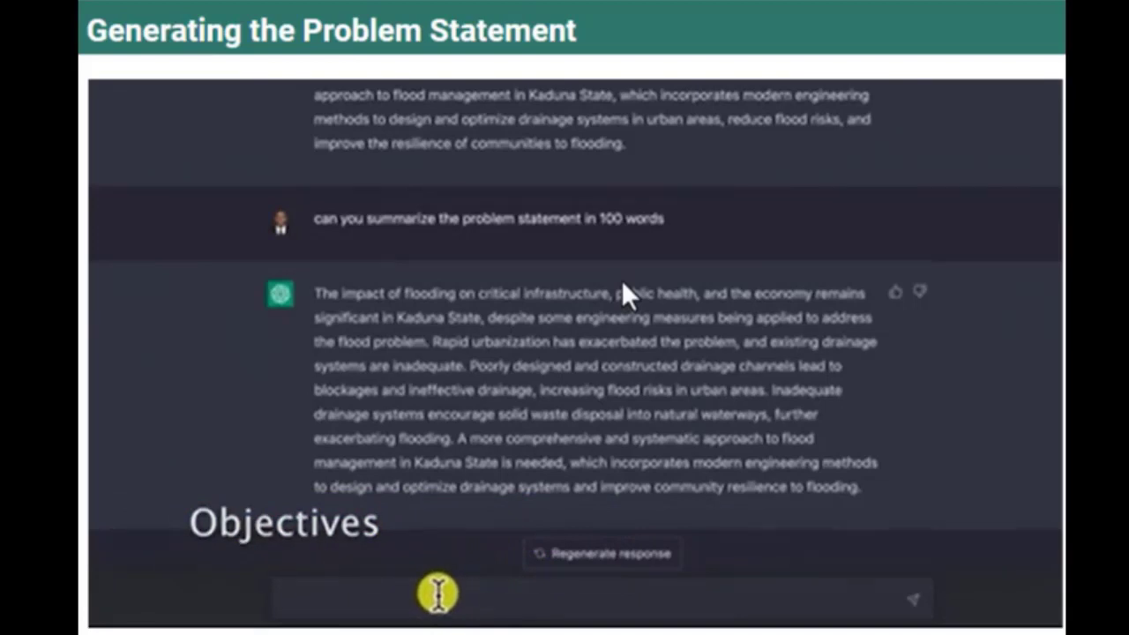
{"action": "type", "text": "can you generate 3"}
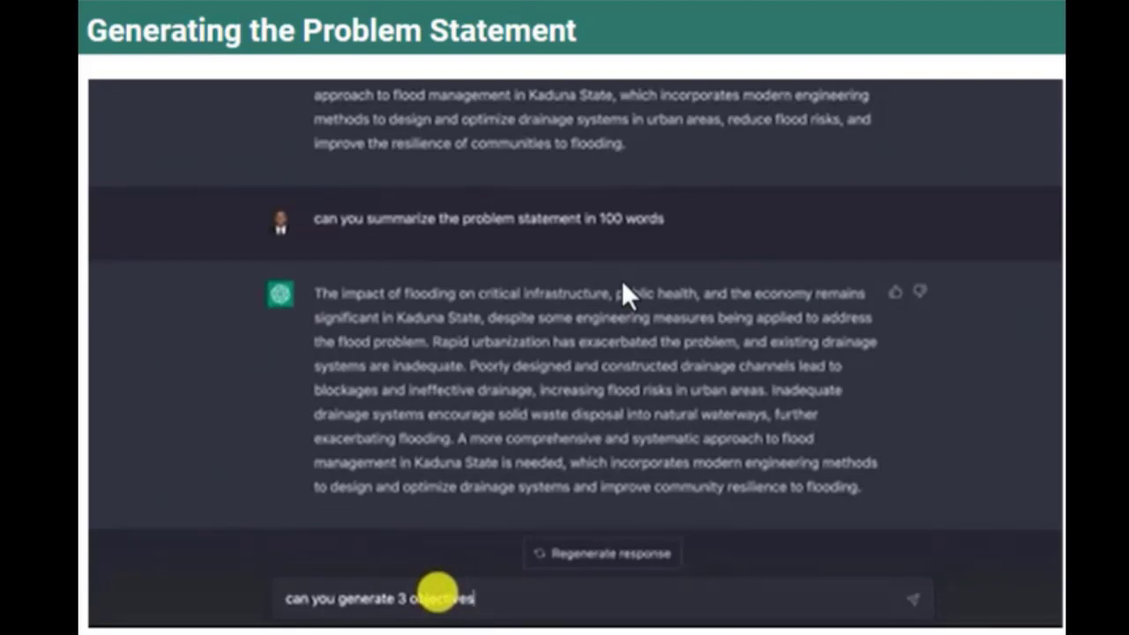
{"action": "type", "text": "objectives??"}
{"action": "key", "text": "Return"}
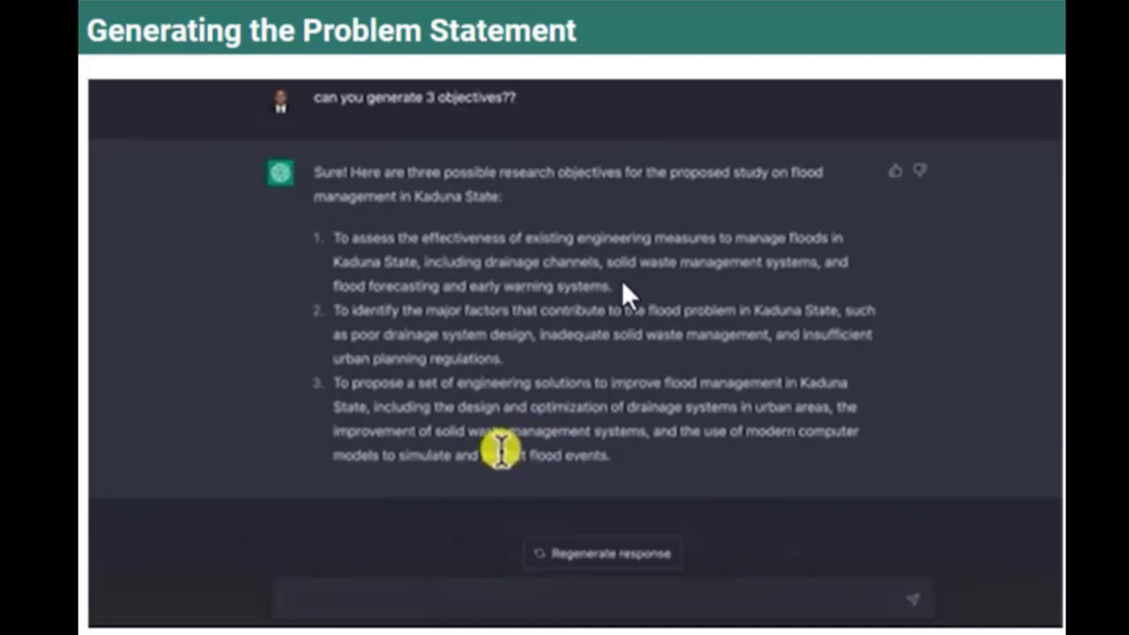
- Ask ChatGPT to "rewrite the objectives to 15words each"
{"action": "left_click", "coordinate": [417, 597]}
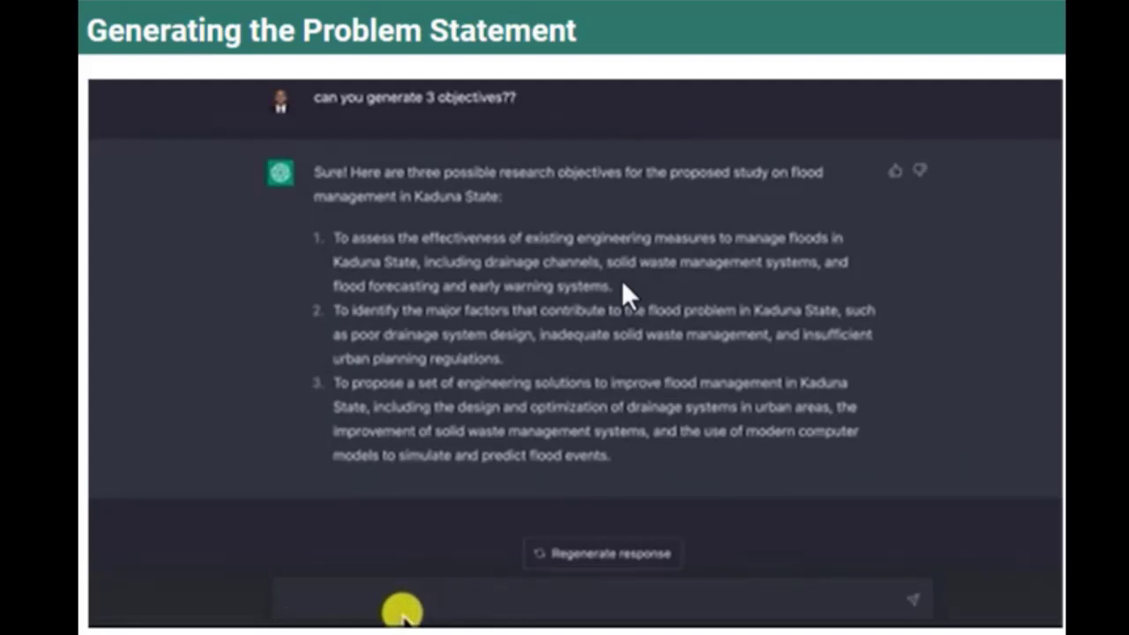
{"action": "type", "text": "rewrite thee"}
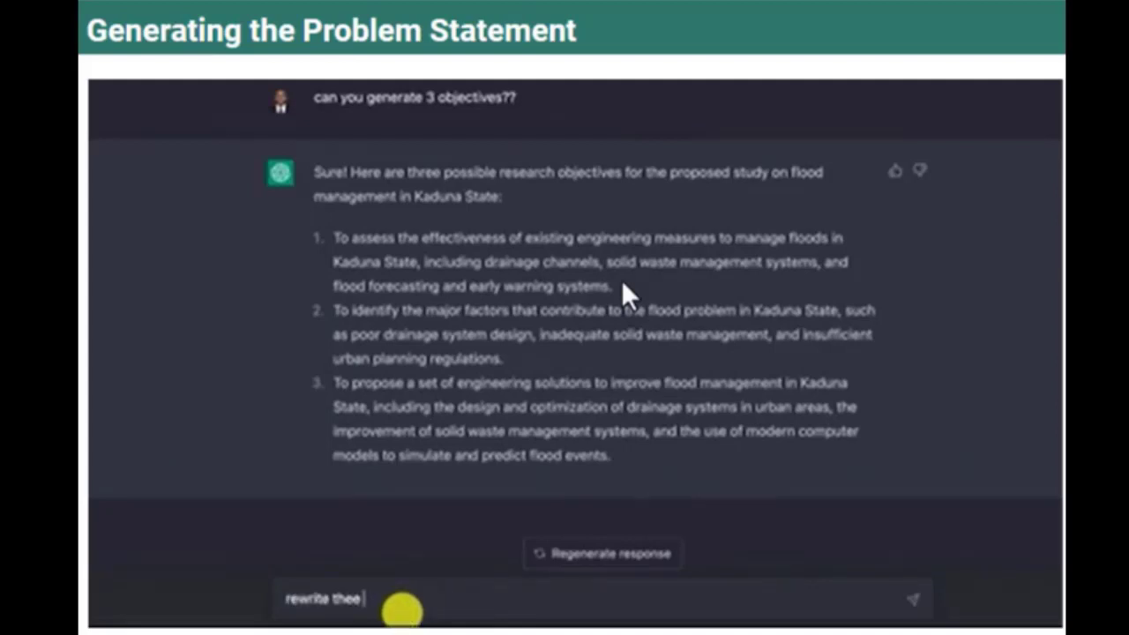
{"action": "type", "text": "objectives to "}
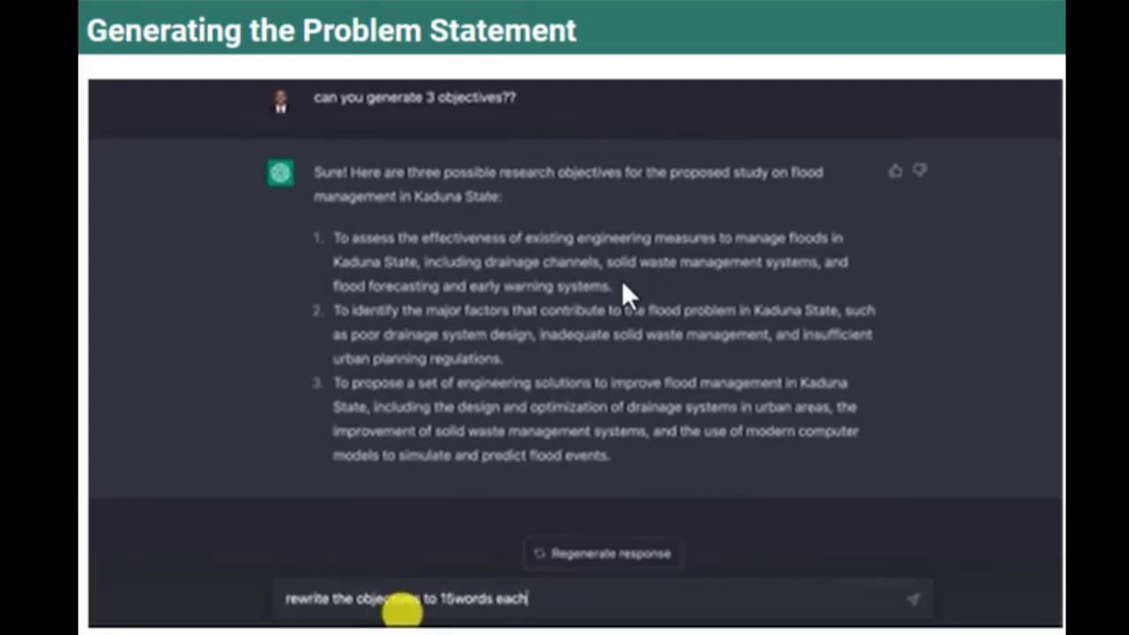
{"action": "type", "text": "15words each"}
{"action": "key", "text": "Return"}
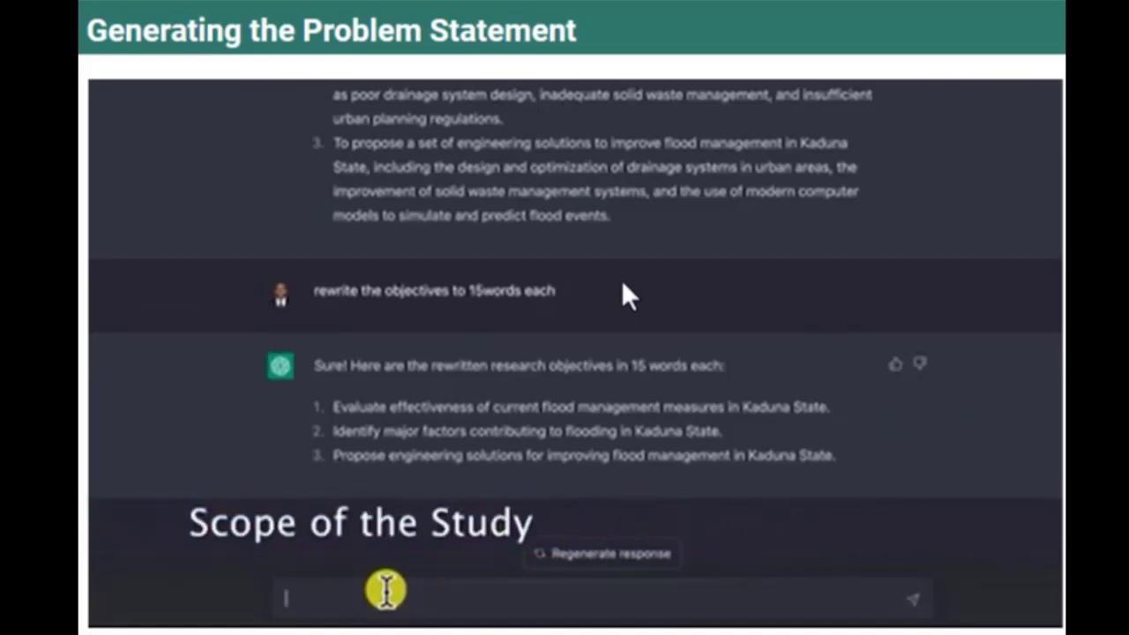
- Ask ChatGPT "can you generate the scope of the study?" and "can you give us the significance of this research"
{"action": "type", "text": "can you generate the scope of the study?"}
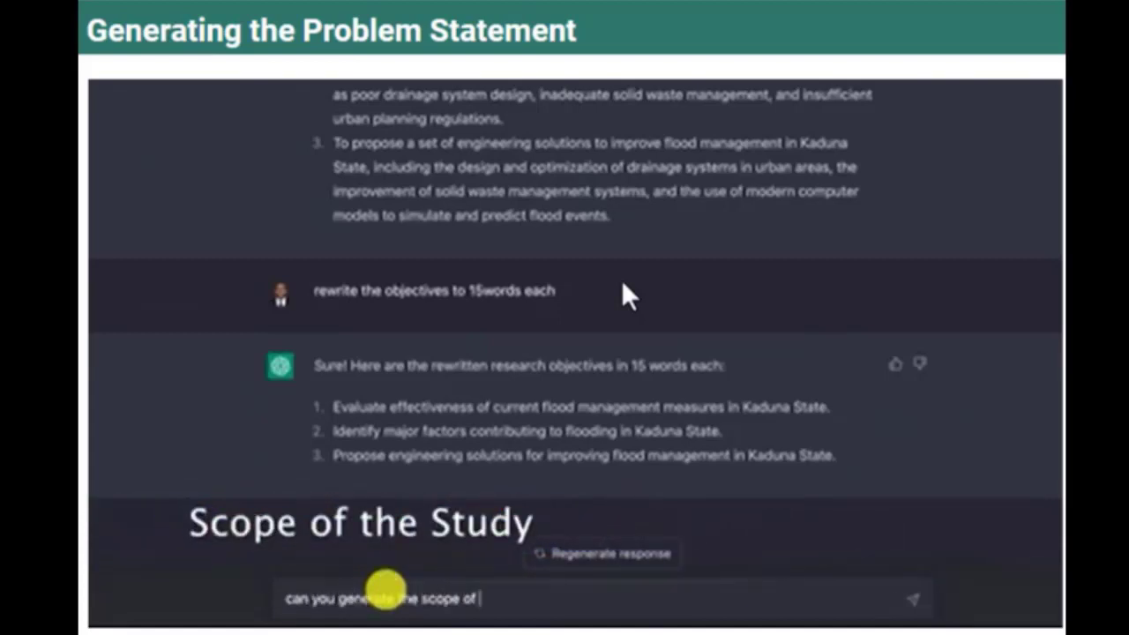
{"action": "key", "text": "Return"}
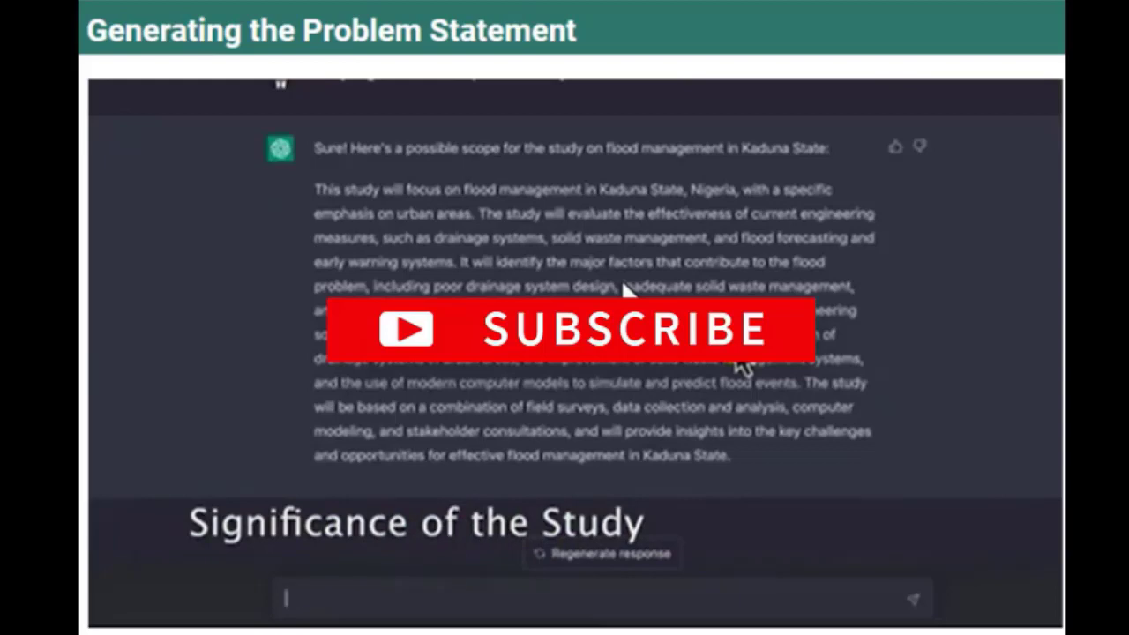
{"action": "type", "text": "can you give us the significance of this resaearch"}
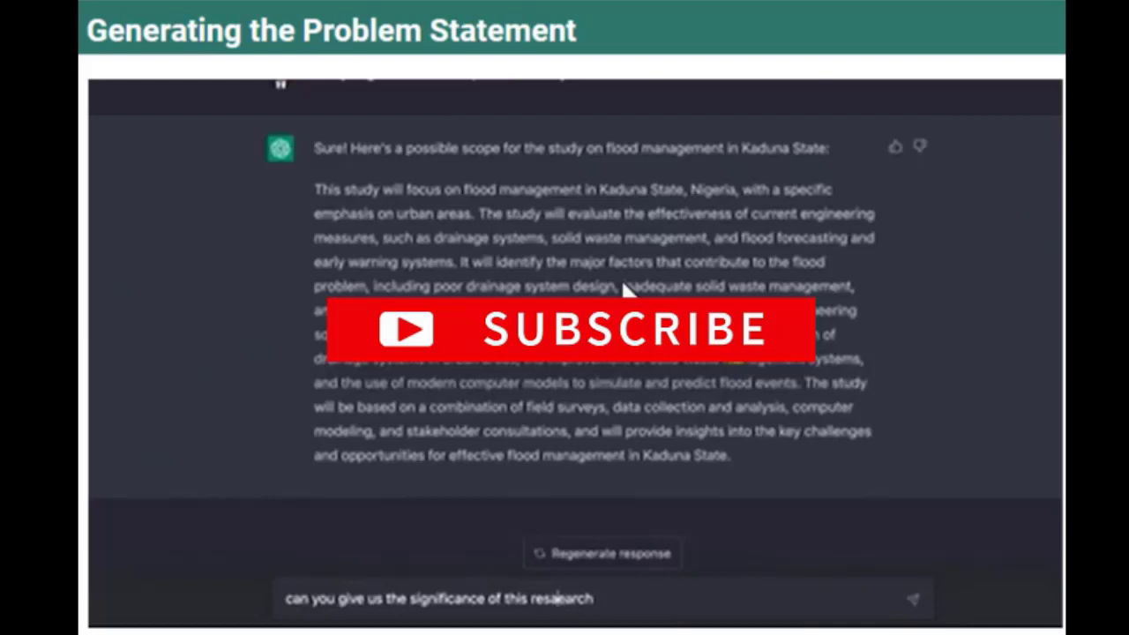
{"action": "key", "text": "BackSpace"}
{"action": "key", "text": "Return"}
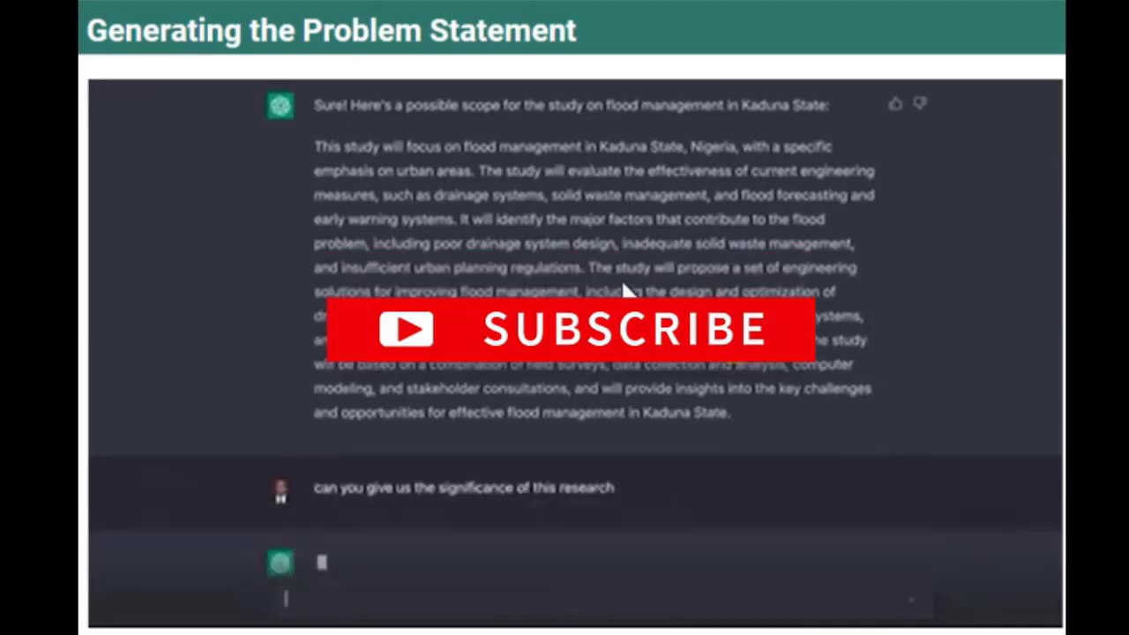
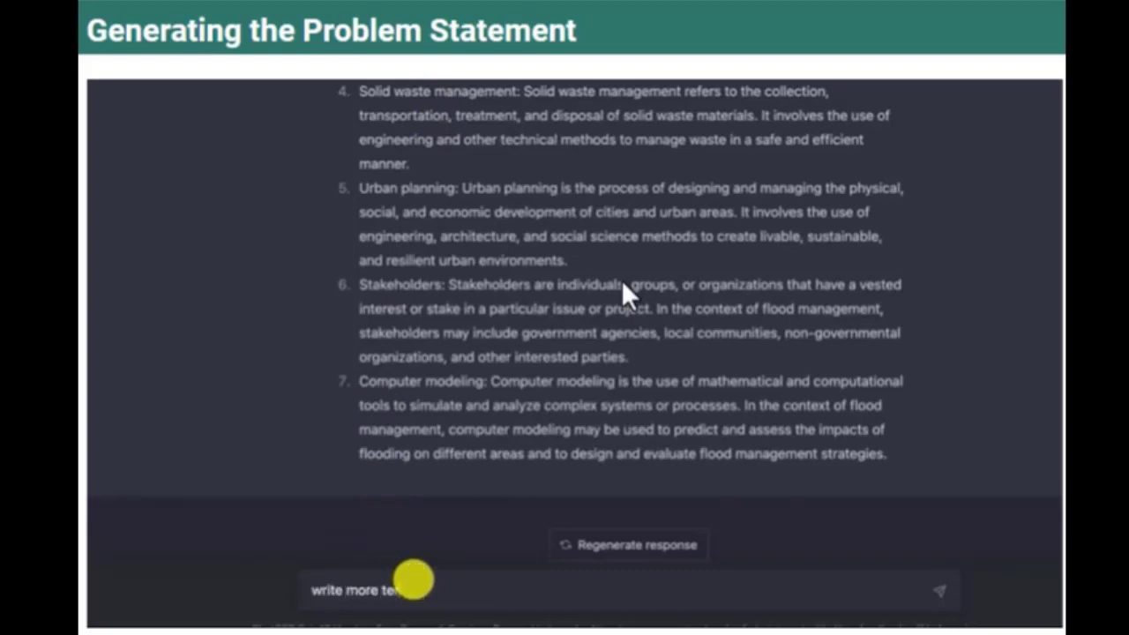
- Submit the request for ChatGPT to write more terms for the study's list of definitions
{"action": "key", "text": "Return"}
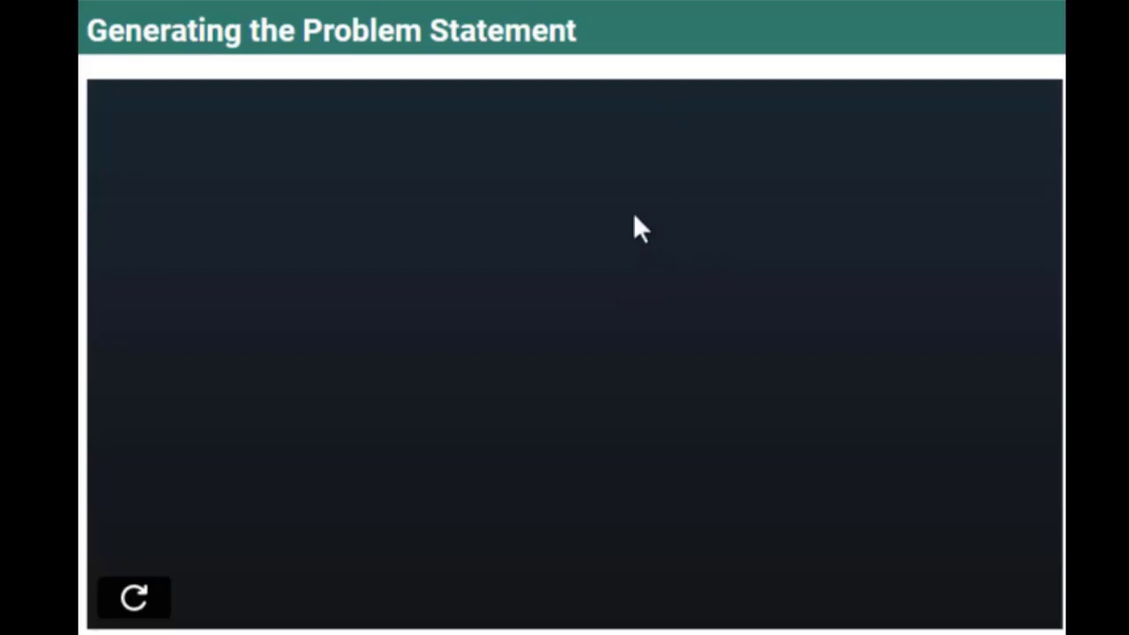
- Advance the presentation to the "More on Research Proposal" slide and play its video
{"action": "key", "text": "Right"}
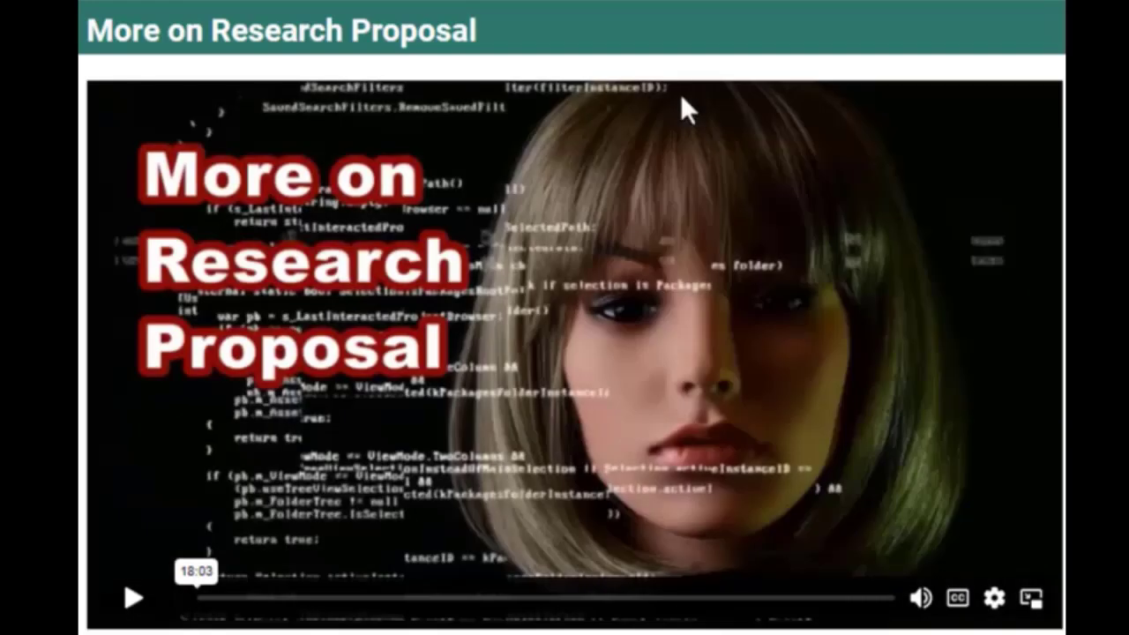
{"action": "left_click", "coordinate": [132, 598]}
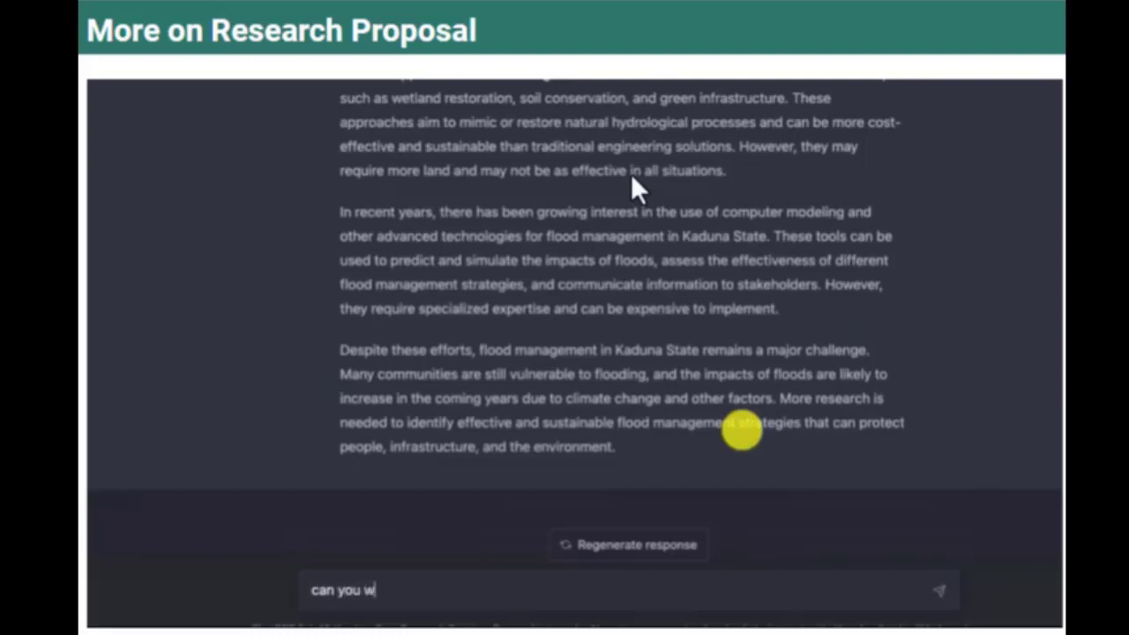
- Ask ChatGPT "can you write more on the engineering techques used so far/" to expand the flood management text
{"action": "type", "text": "rite more on the engin"}
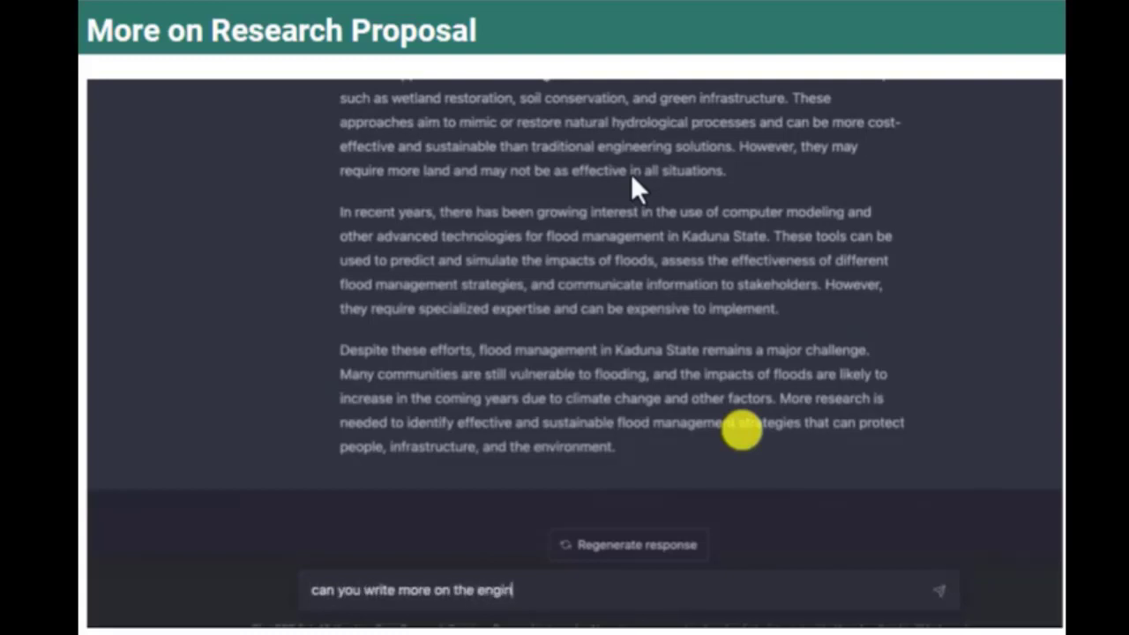
{"action": "type", "text": "eering techques used so f"}
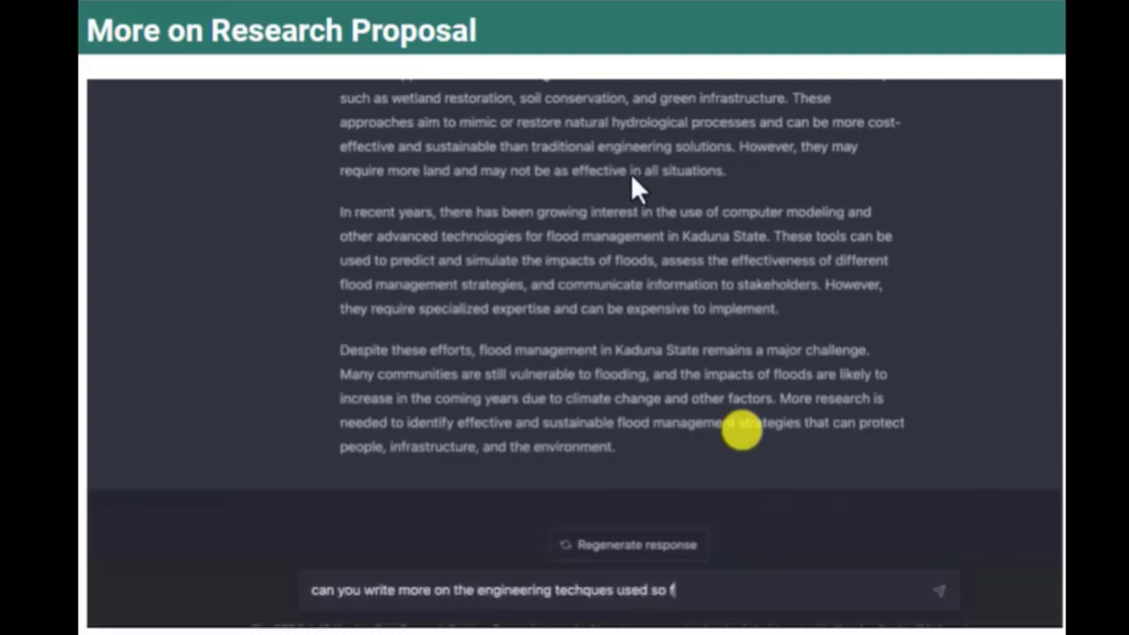
{"action": "type", "text": "ar/"}
{"action": "key", "text": "Return"}
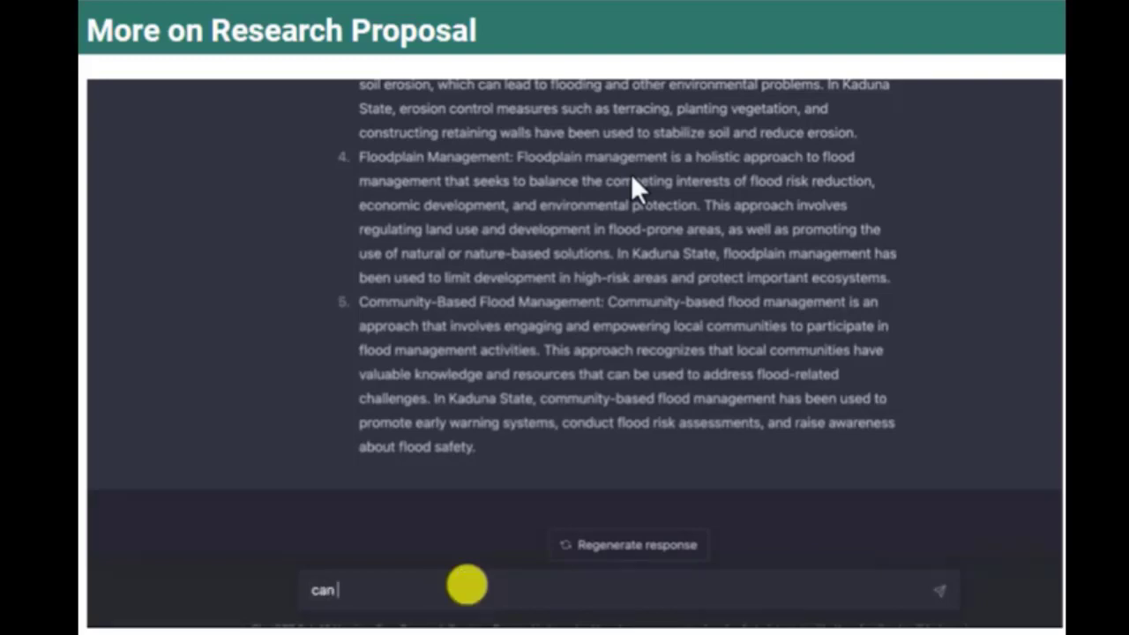
- Ask ChatGPT for "some physical methods of flood assessment in kaduna state" and "some computer methods applied to study floods in kaduna state"
{"action": "type", "text": "you give us some physical methods o"}
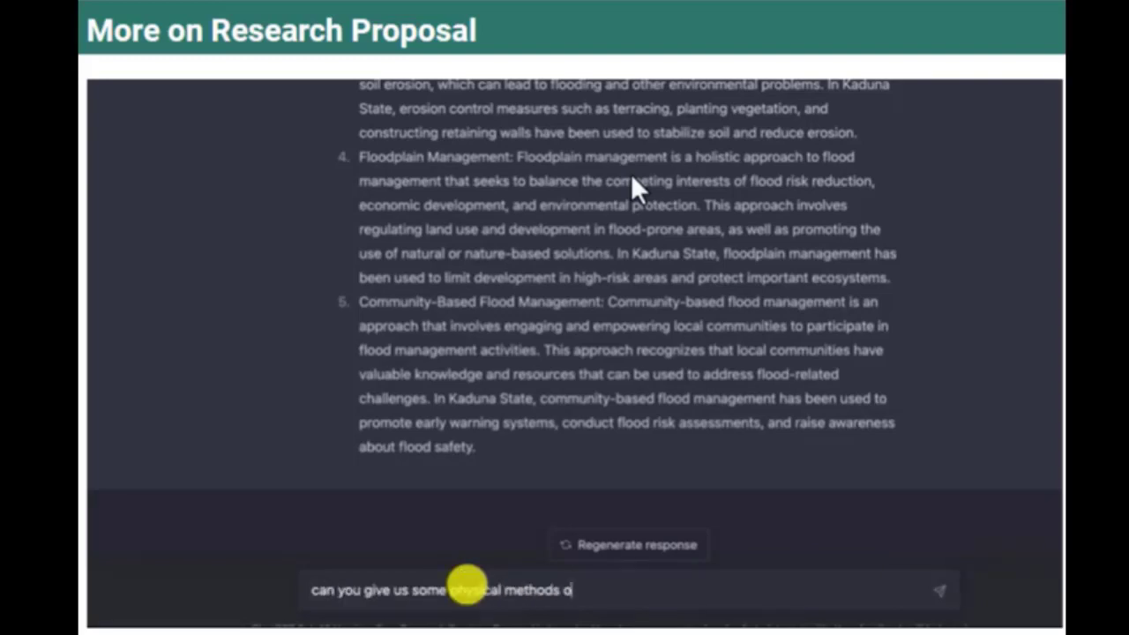
{"action": "type", "text": "f flood assessment in kaduna state?"}
{"action": "key", "text": "Return"}
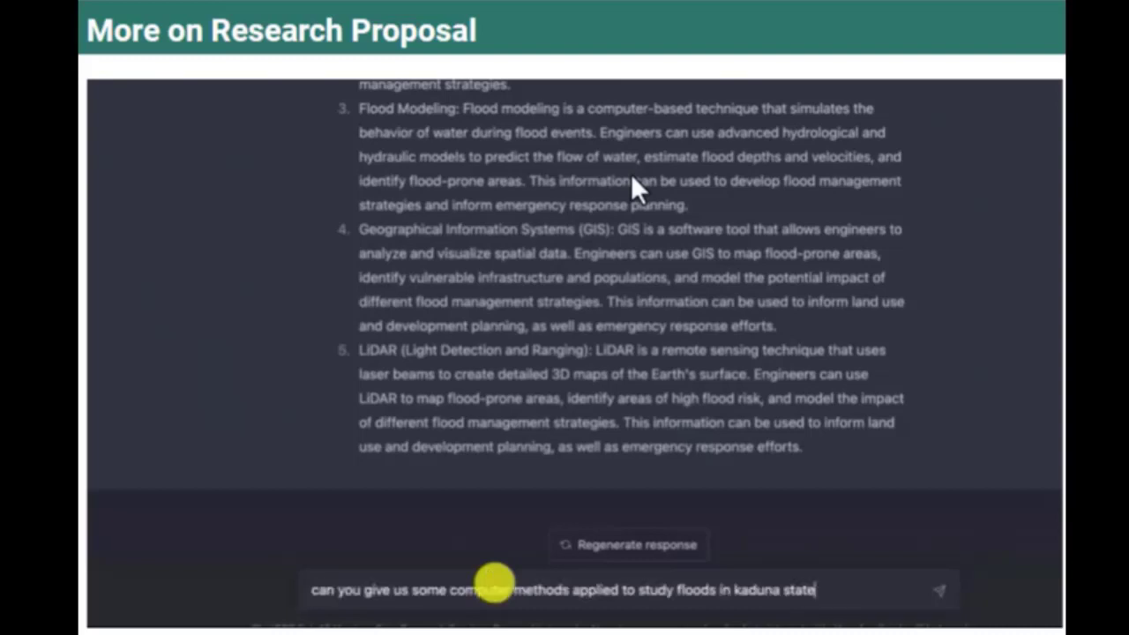
{"action": "key", "text": "Return"}
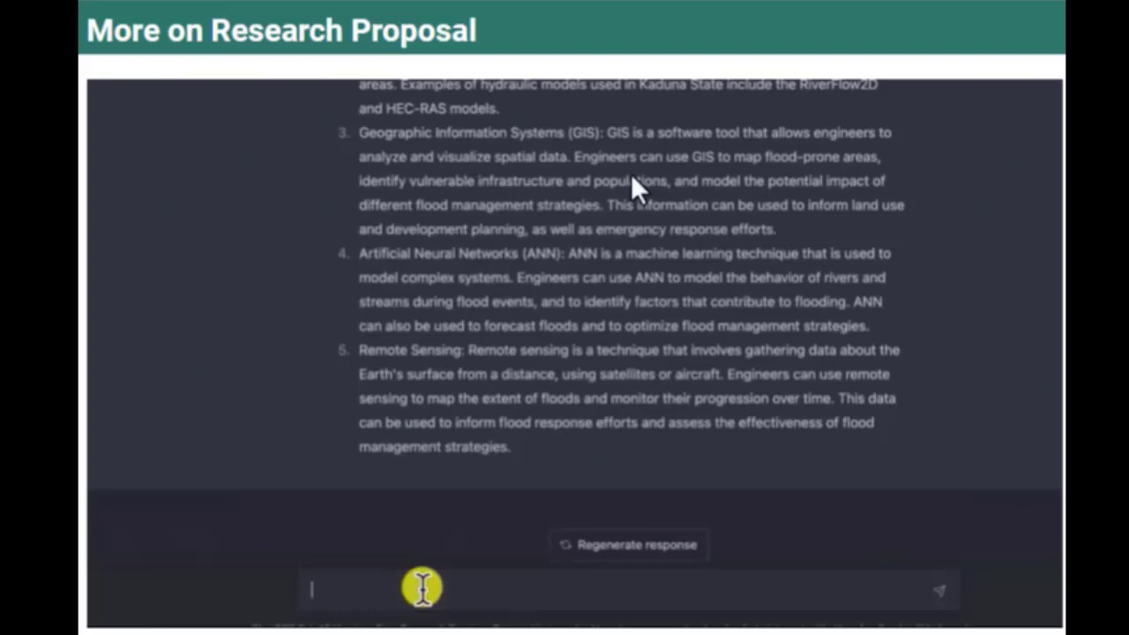
- Ask ChatGPT "can you give us some laboratory methods that had been used to assess flood problems"
{"action": "type", "text": "can you give us some lab"}
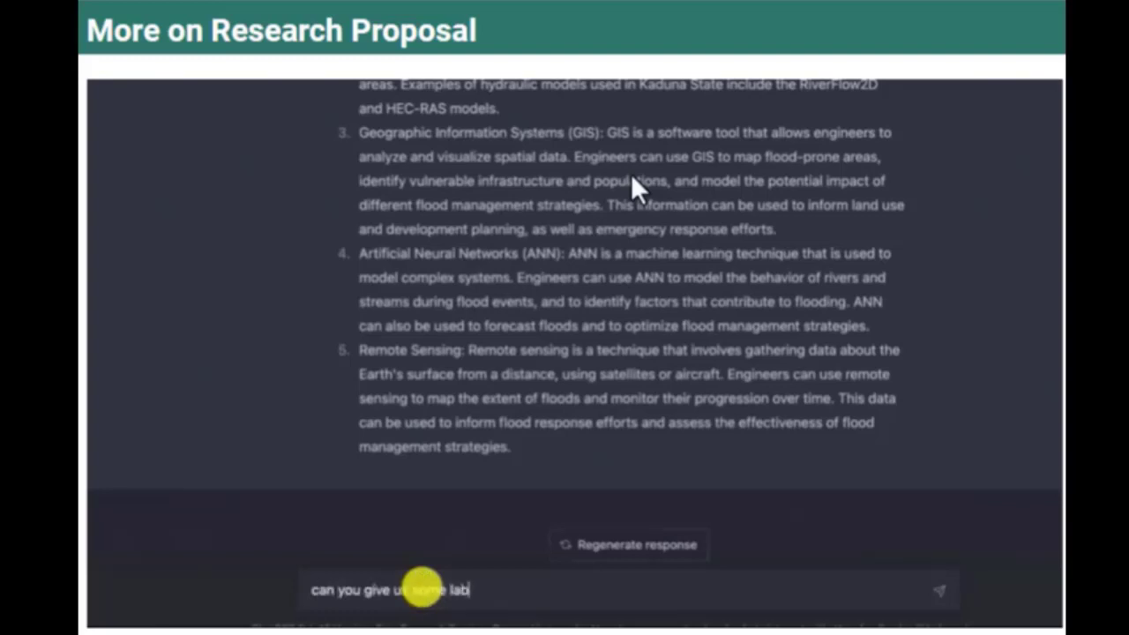
{"action": "key", "text": "BackSpace"}
{"action": "key", "text": "BackSpace"}
{"action": "key", "text": "BackSpace"}
{"action": "type", "text": "thods that "}
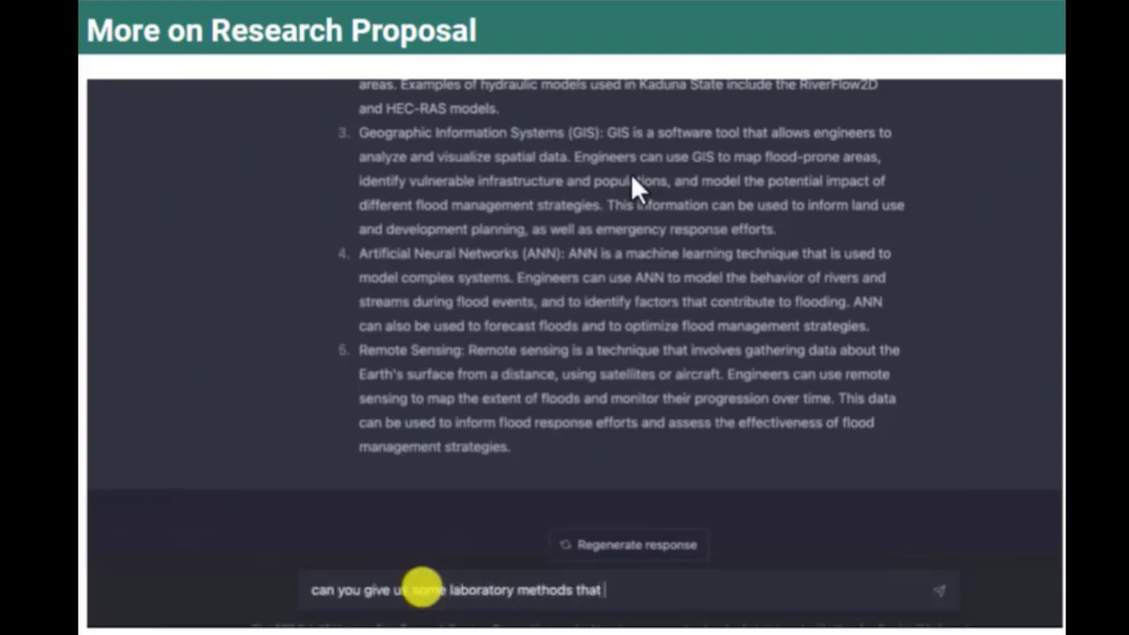
{"action": "type", "text": "had been used to assess"}
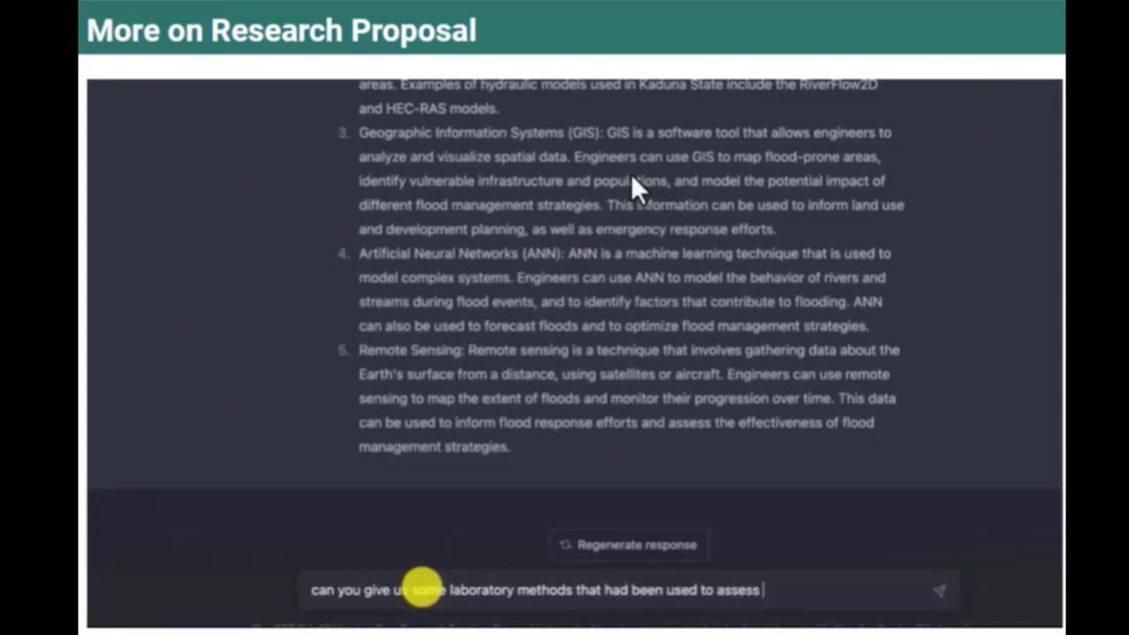
{"action": "type", "text": " flood problems"}
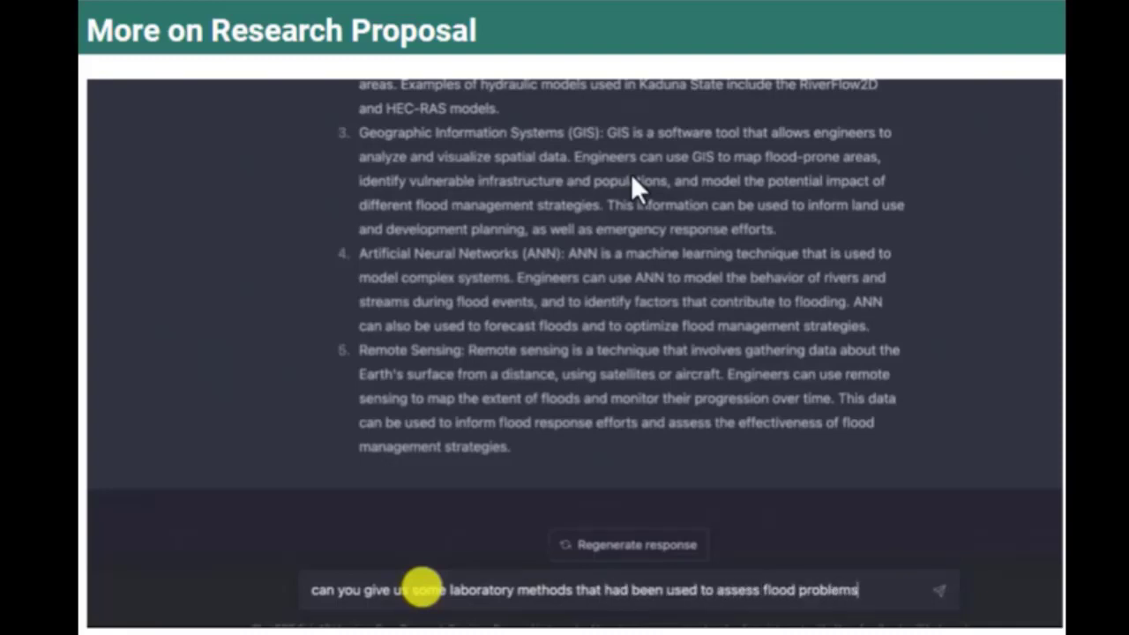
{"action": "key", "text": "Return"}
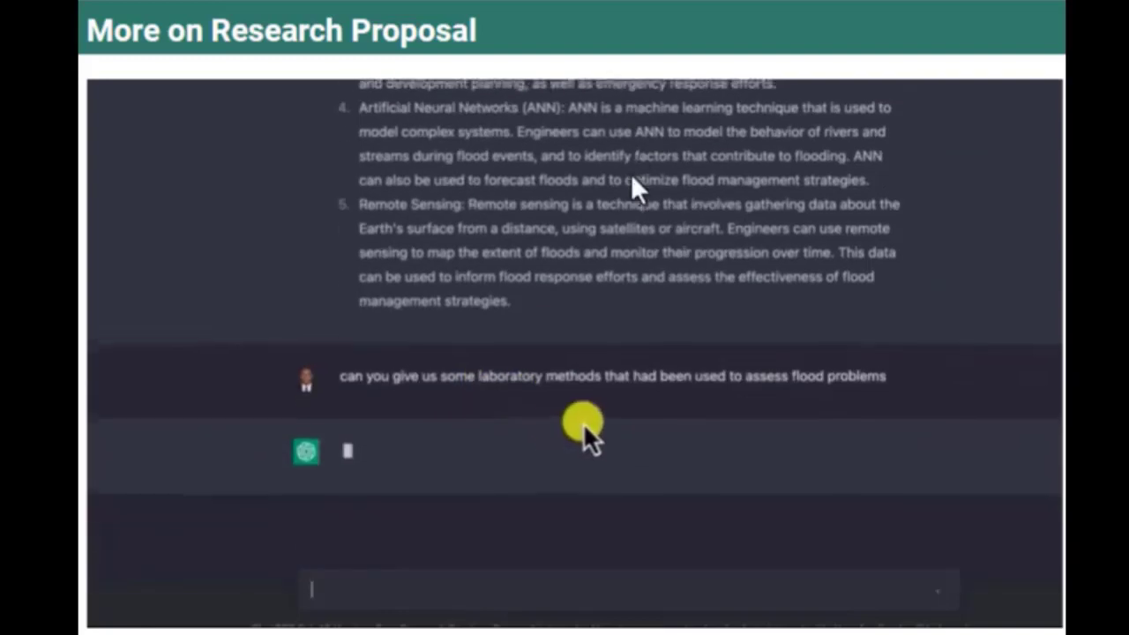
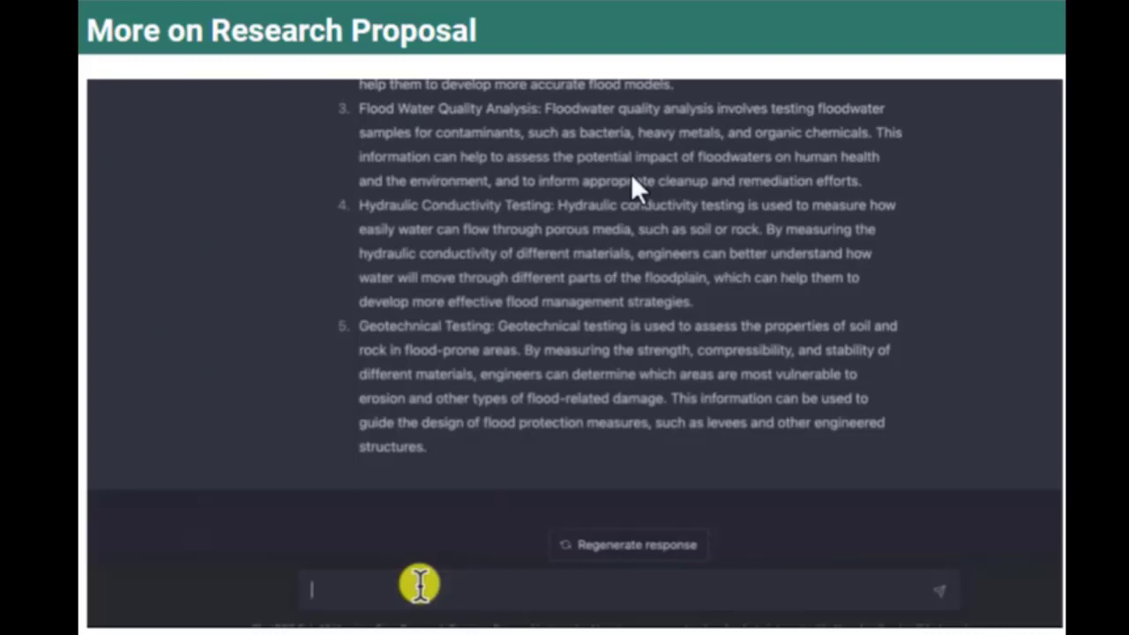
- Ask ChatGPT "can you give us the methodology for conducting this research?"
{"action": "type", "text": "can you give us the m"}
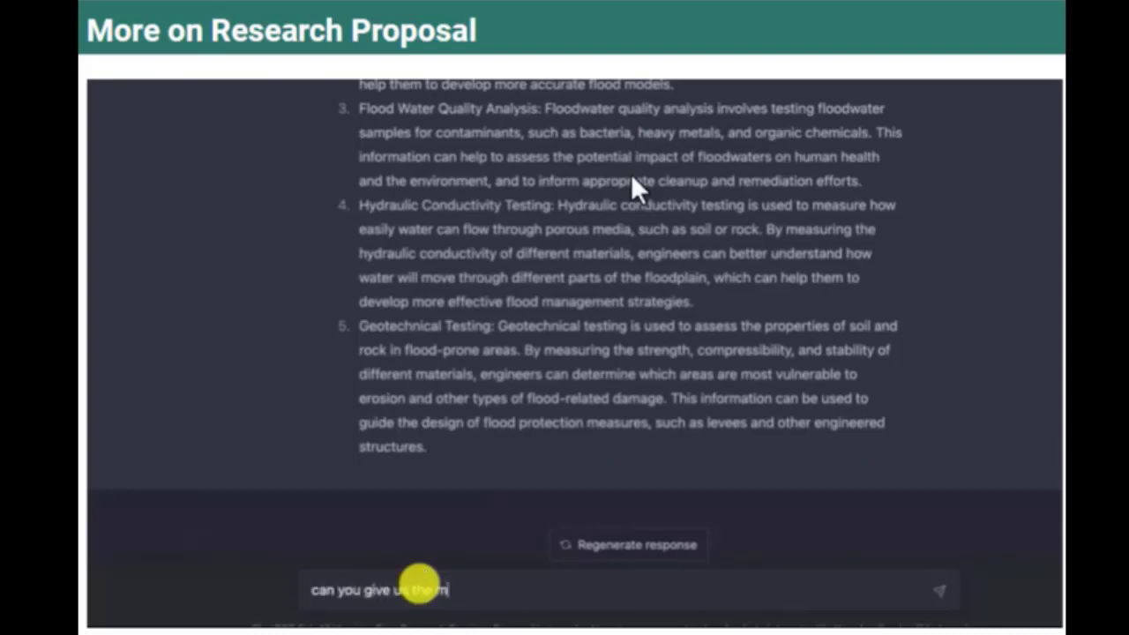
{"action": "type", "text": "ethodology for con"}
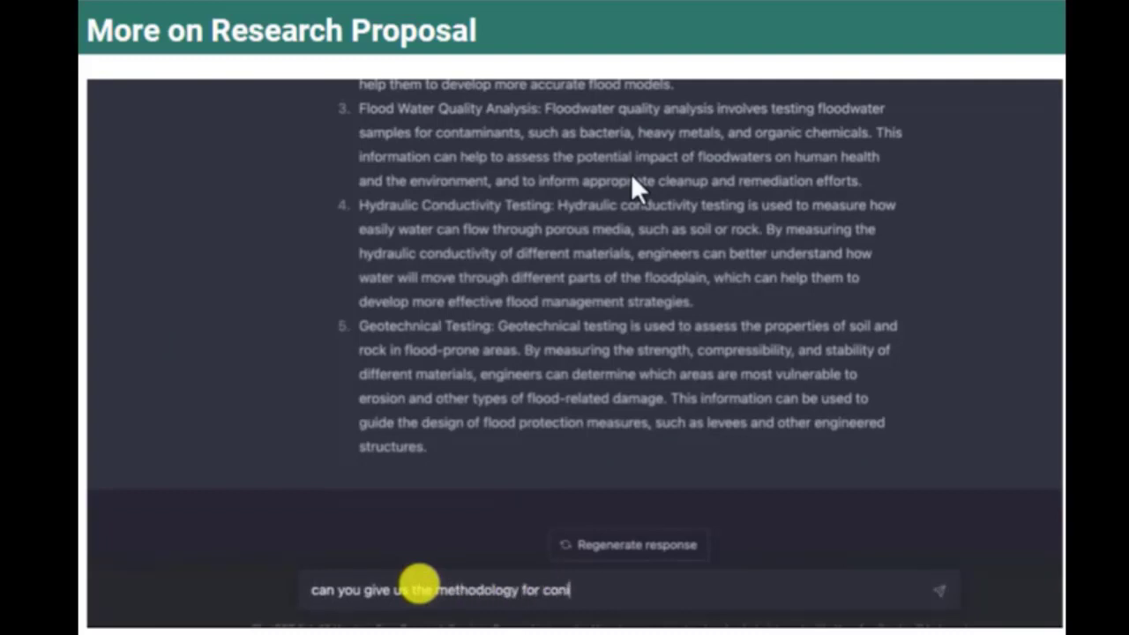
{"action": "type", "text": "ducting this research?"}
{"action": "key", "text": "Return"}
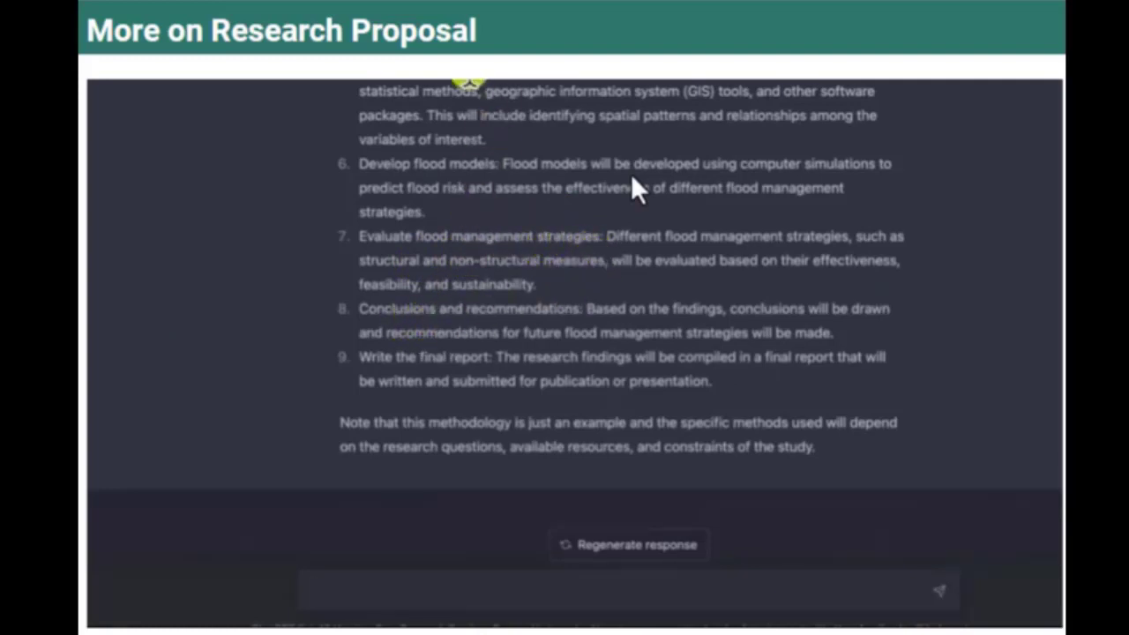
- Ask ChatGPT "can you give us a step by step data collection methods" for the flood study
{"action": "left_click", "coordinate": [417, 587]}
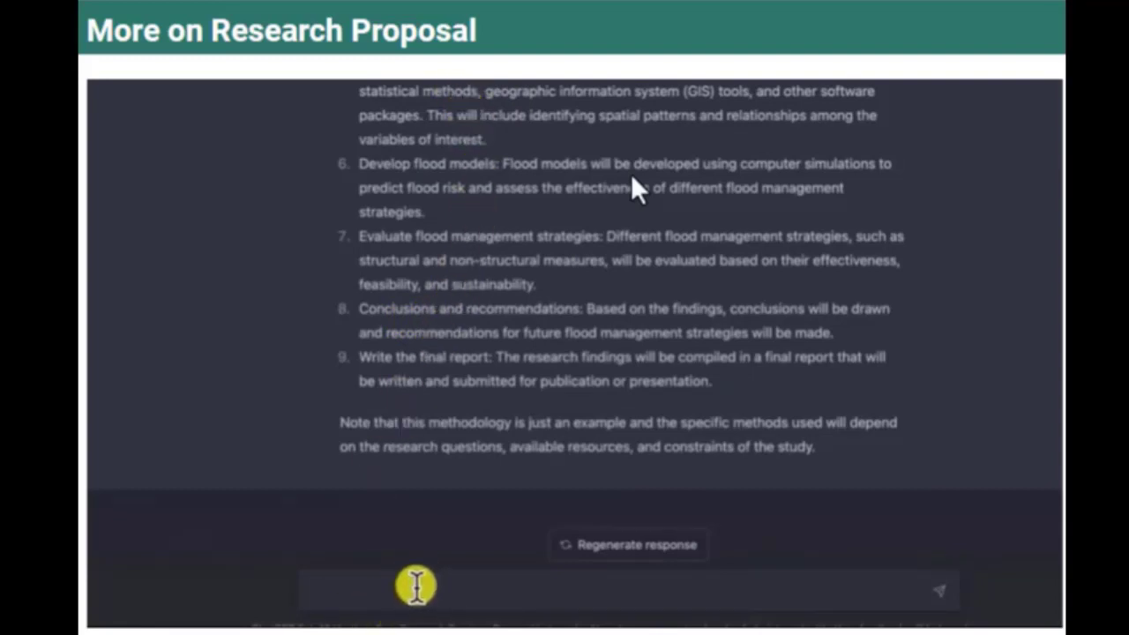
{"action": "type", "text": "can y"}
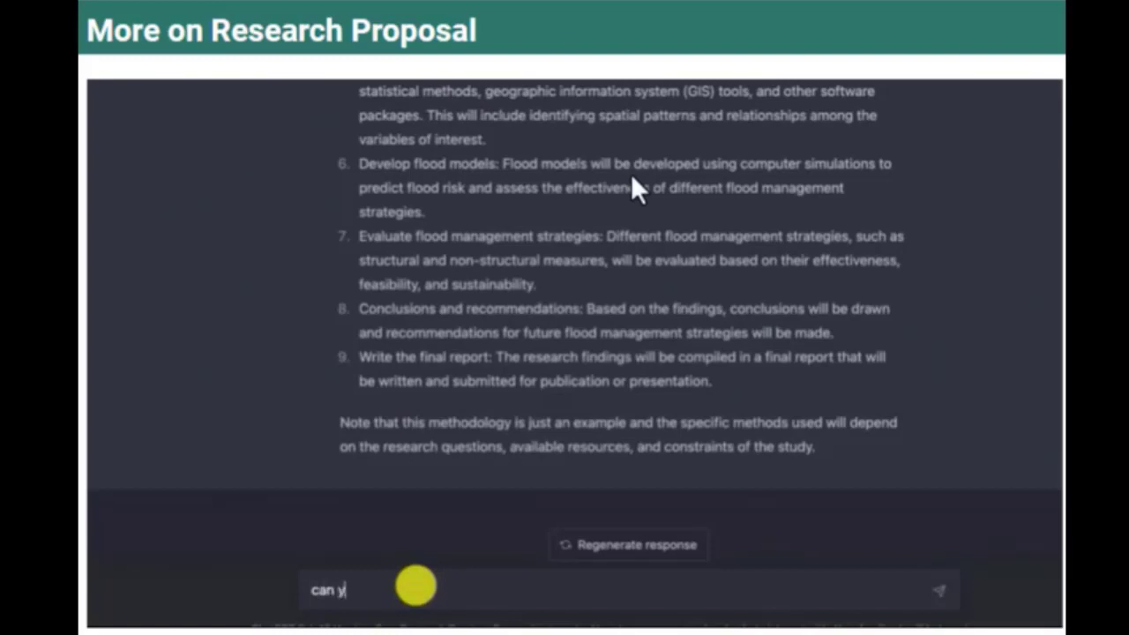
{"action": "type", "text": "ou give us a step by step"}
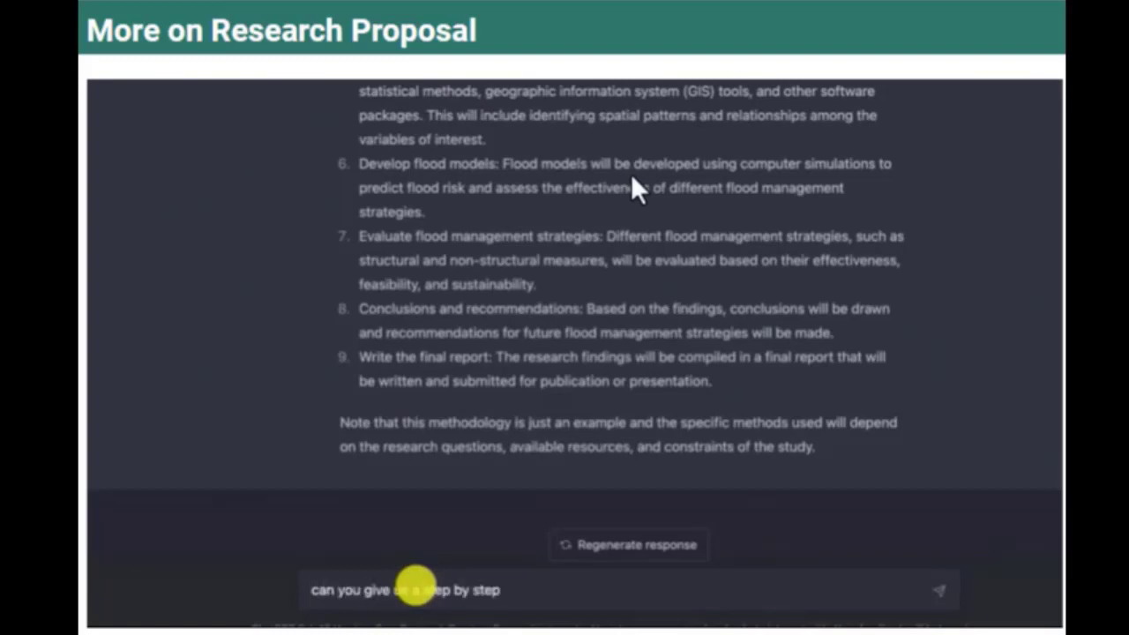
{"action": "type", "text": " data collection method"}
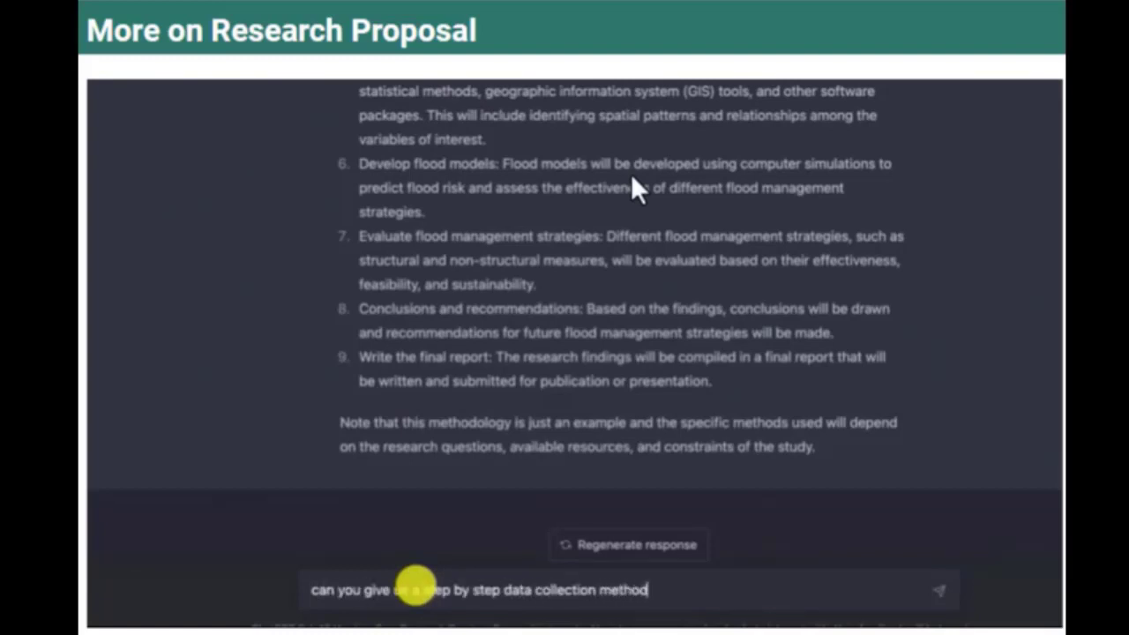
{"action": "type", "text": "s"}
{"action": "key", "text": "Return"}
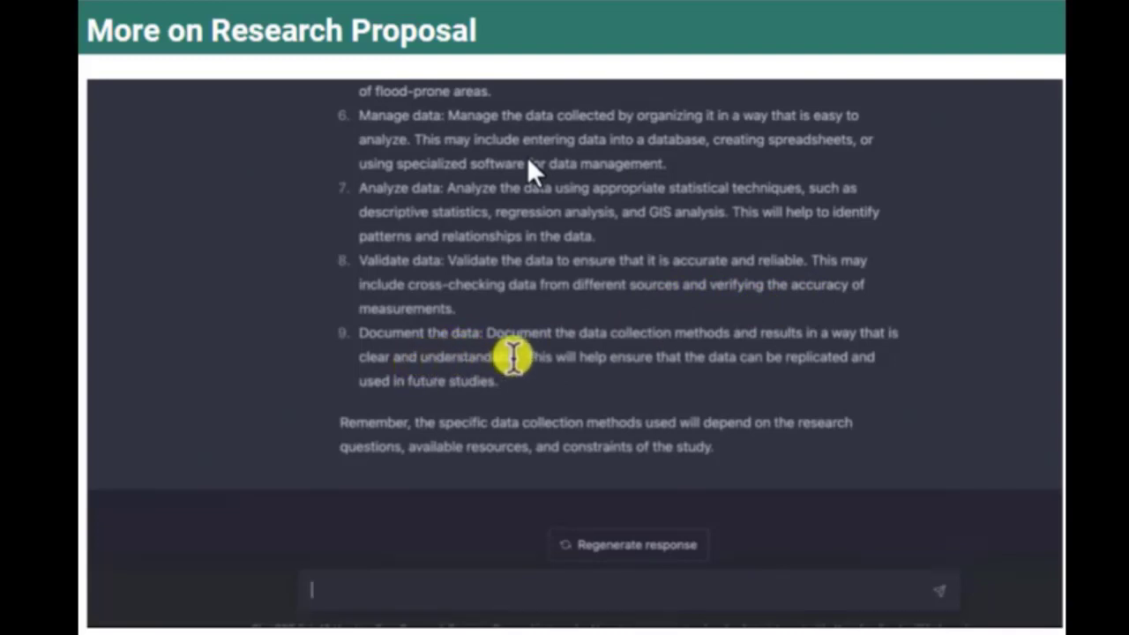
- Review the data collection answer and ask ChatGPT "can you give us detail in the application of flow 3d for this research?"
{"action": "scroll", "coordinate": [602, 300], "scroll_direction": "up", "scroll_amount": 4}
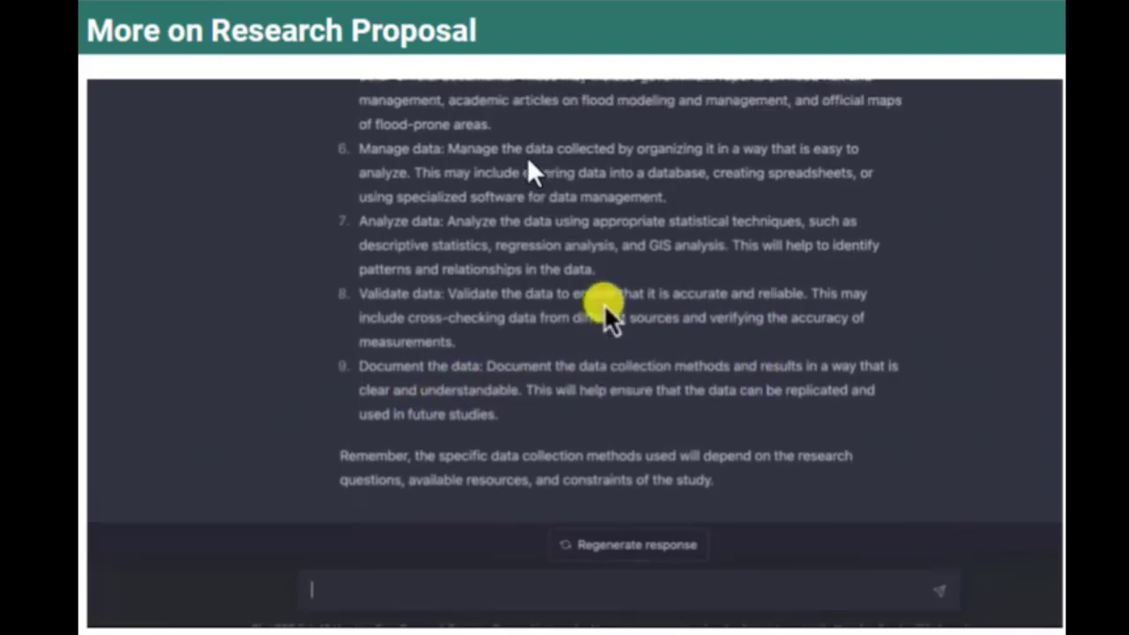
{"action": "scroll", "coordinate": [602, 304], "scroll_direction": "up", "scroll_amount": 1}
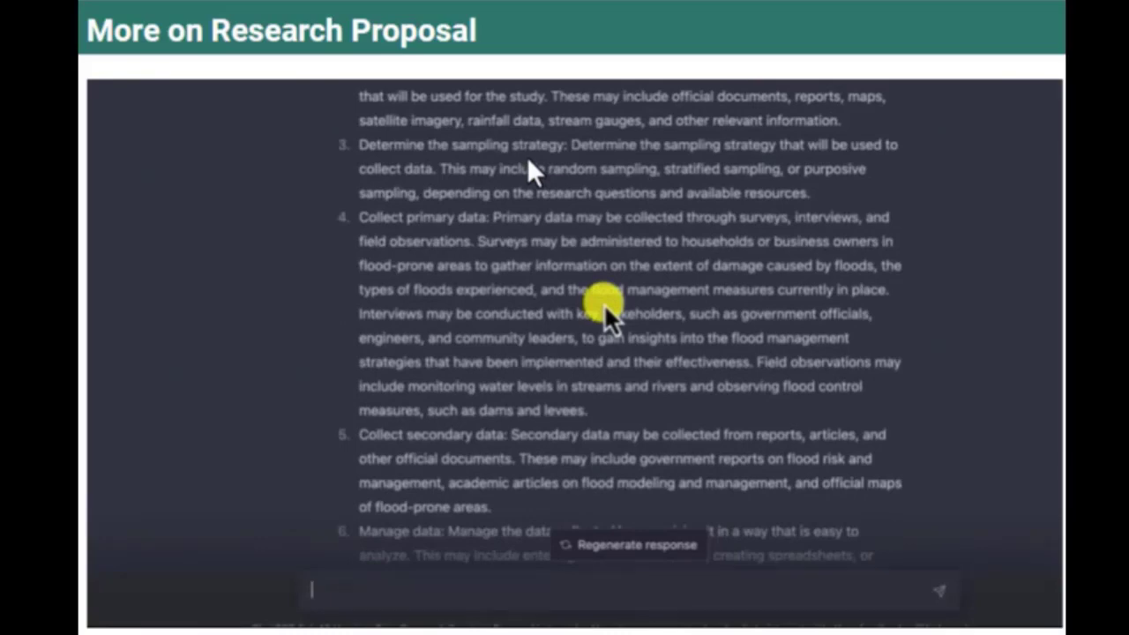
{"action": "scroll", "coordinate": [613, 300], "scroll_direction": "down", "scroll_amount": 5}
{"action": "scroll", "coordinate": [611, 299], "scroll_direction": "up", "scroll_amount": 1}
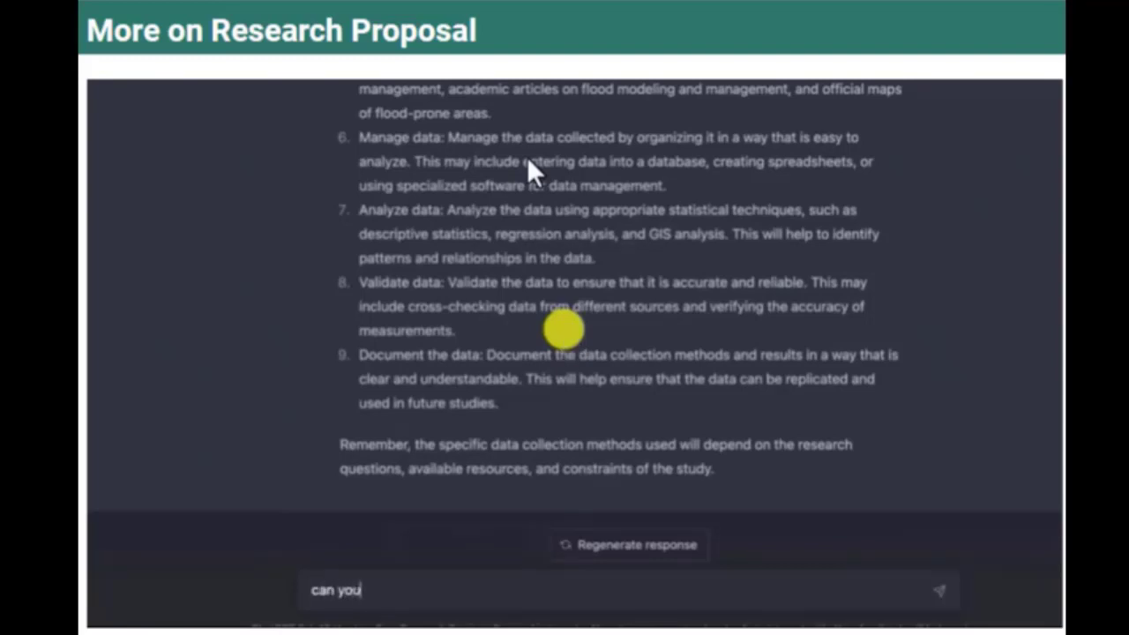
{"action": "type", "text": "give us detail in the a"}
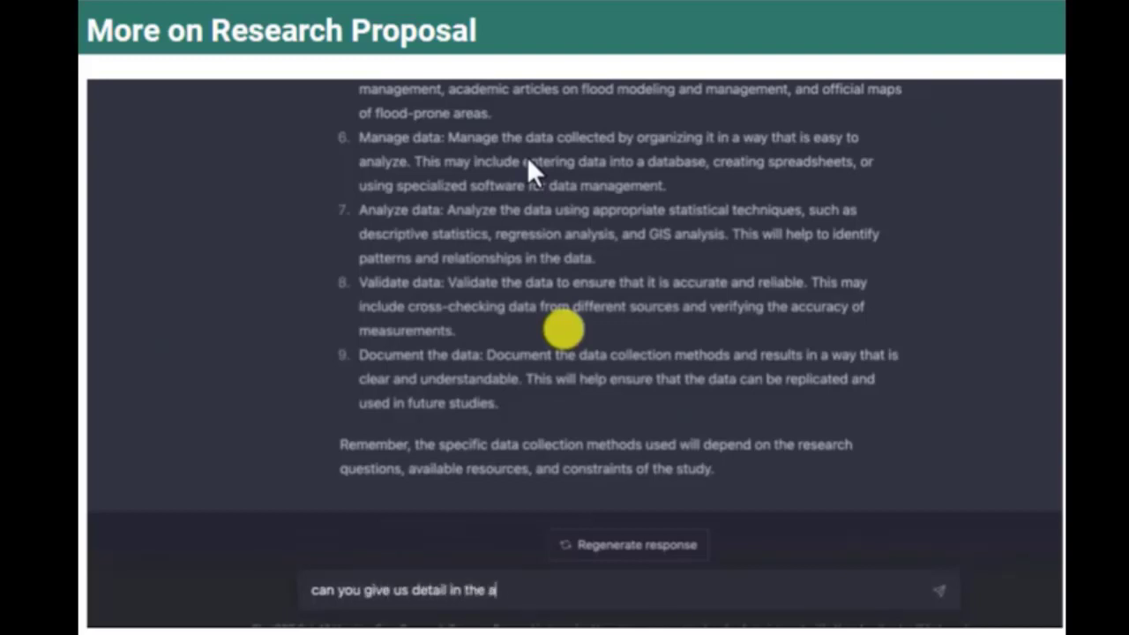
{"action": "type", "text": "pplication of flow 3d fo"}
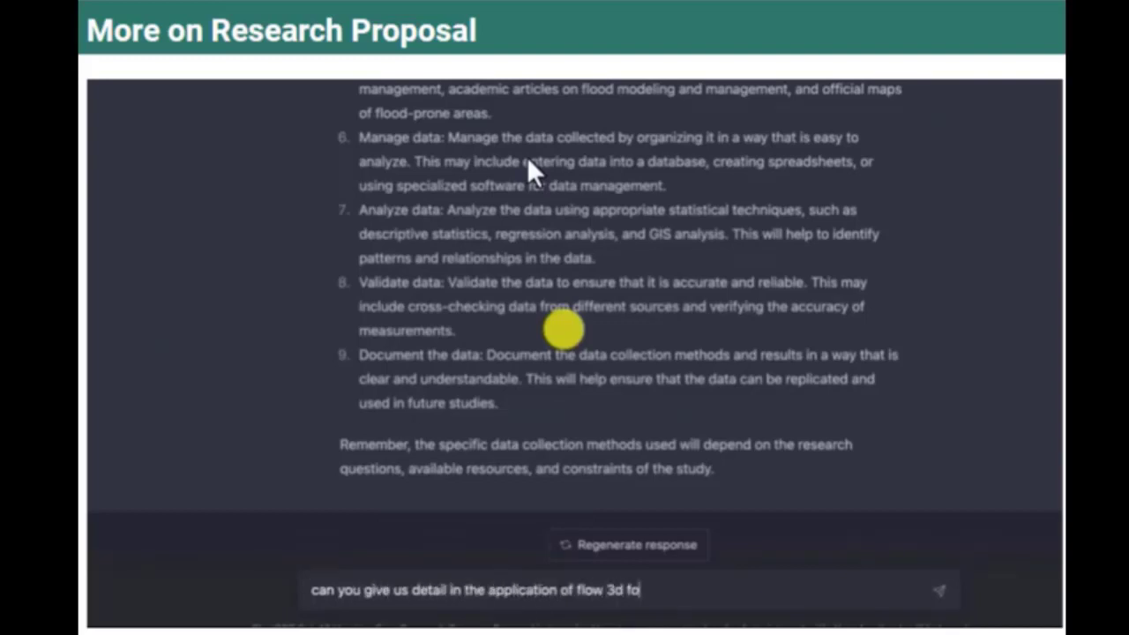
{"action": "type", "text": "r this research"}
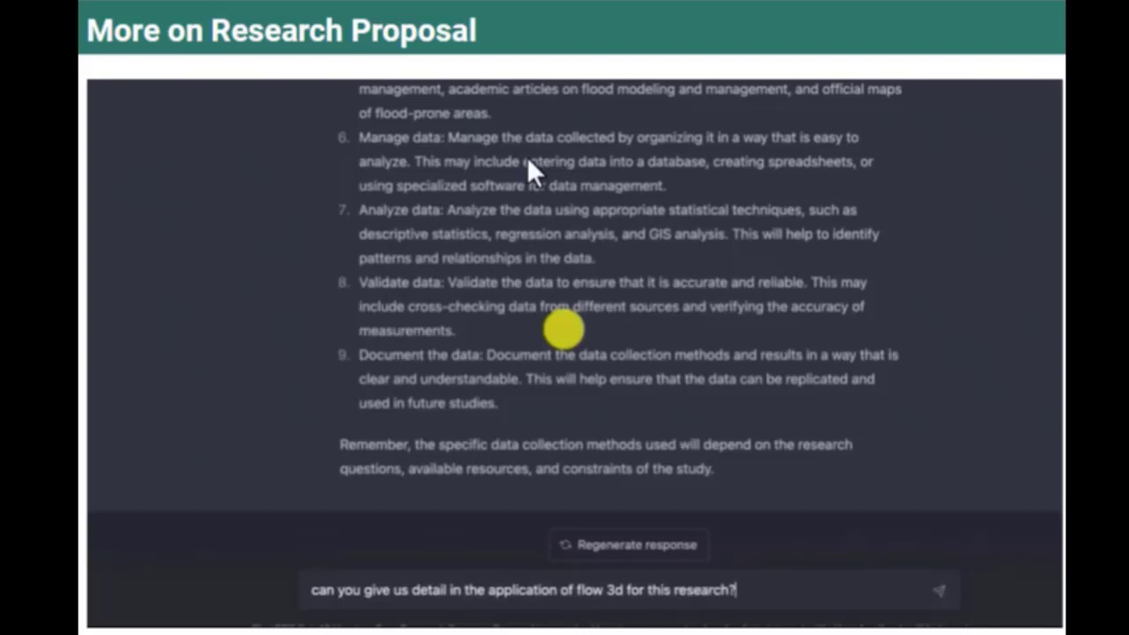
{"action": "type", "text": "?"}
{"action": "key", "text": "Return"}
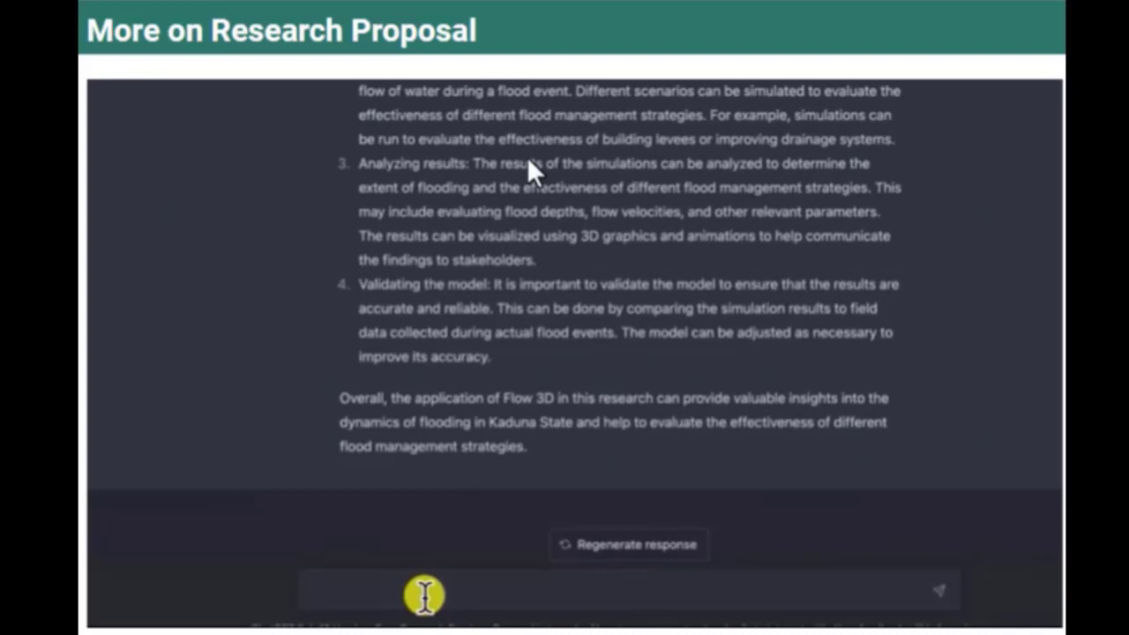
- Ask ChatGPT "can you give us a breakdown on the timeline to conduct this research in 1year"
{"action": "type", "text": "can you give us"}
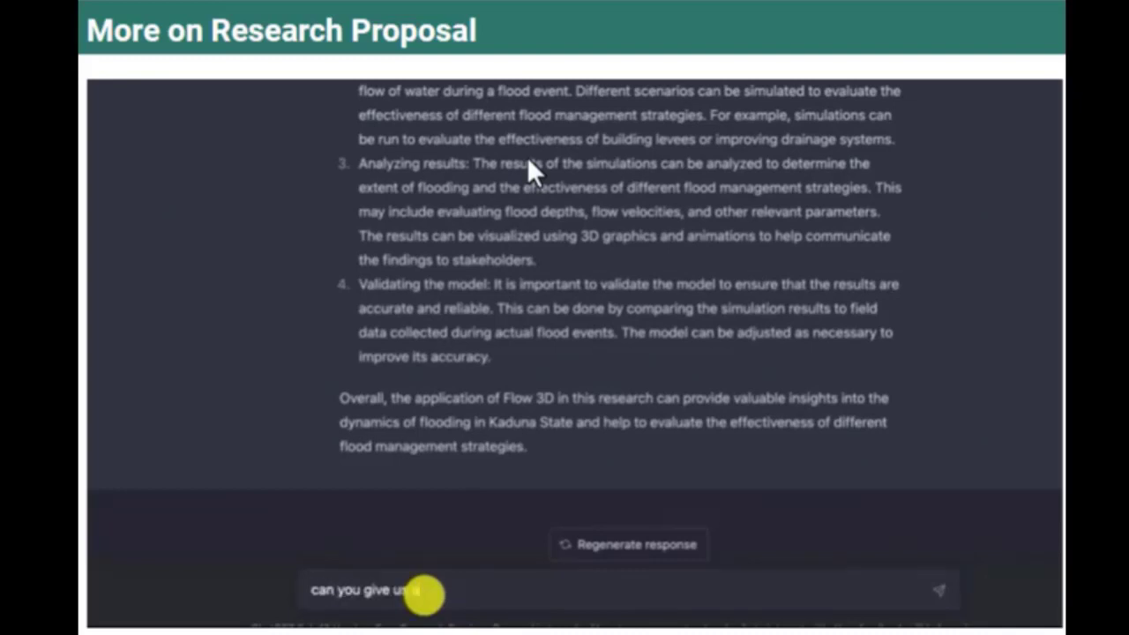
{"action": "type", "text": " a breakdown on the time"}
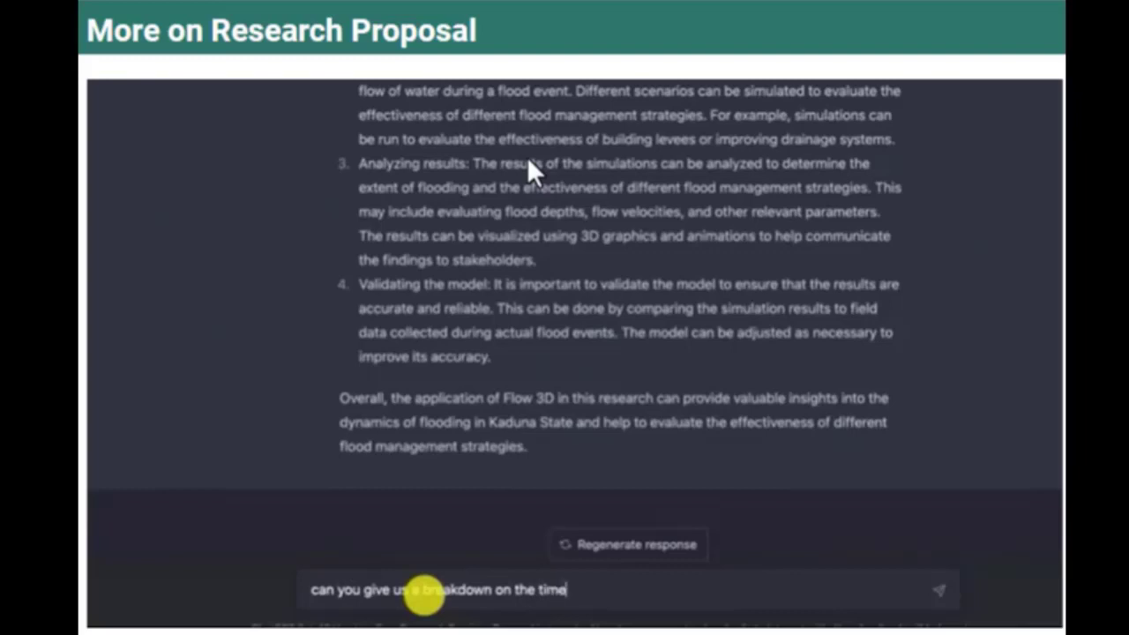
{"action": "type", "text": "line to conduct this "}
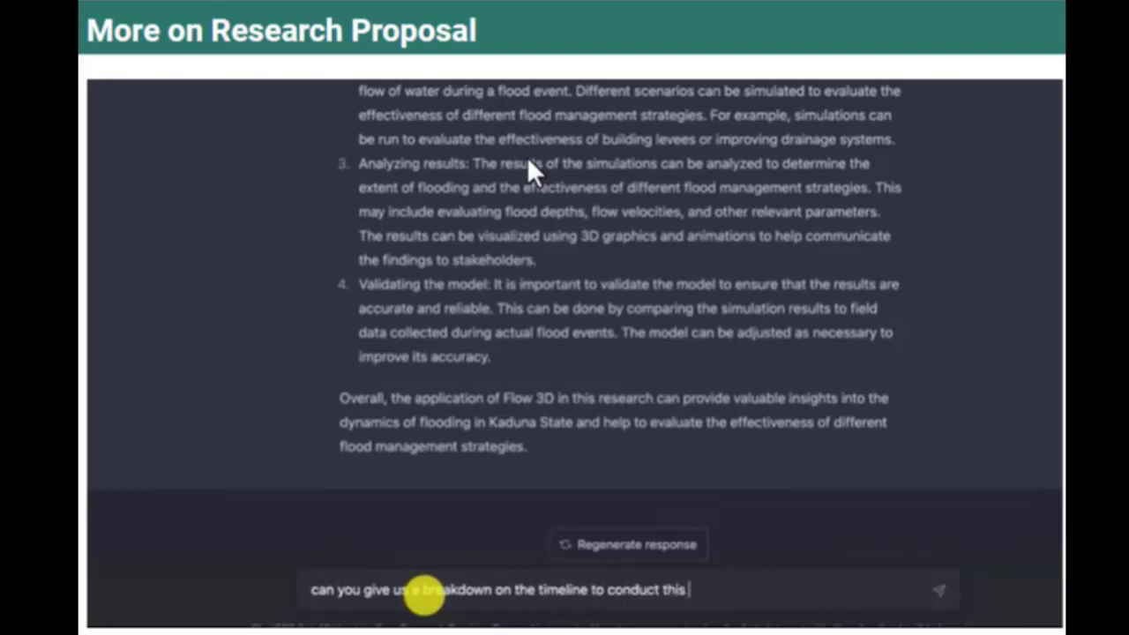
{"action": "type", "text": "research in 1year"}
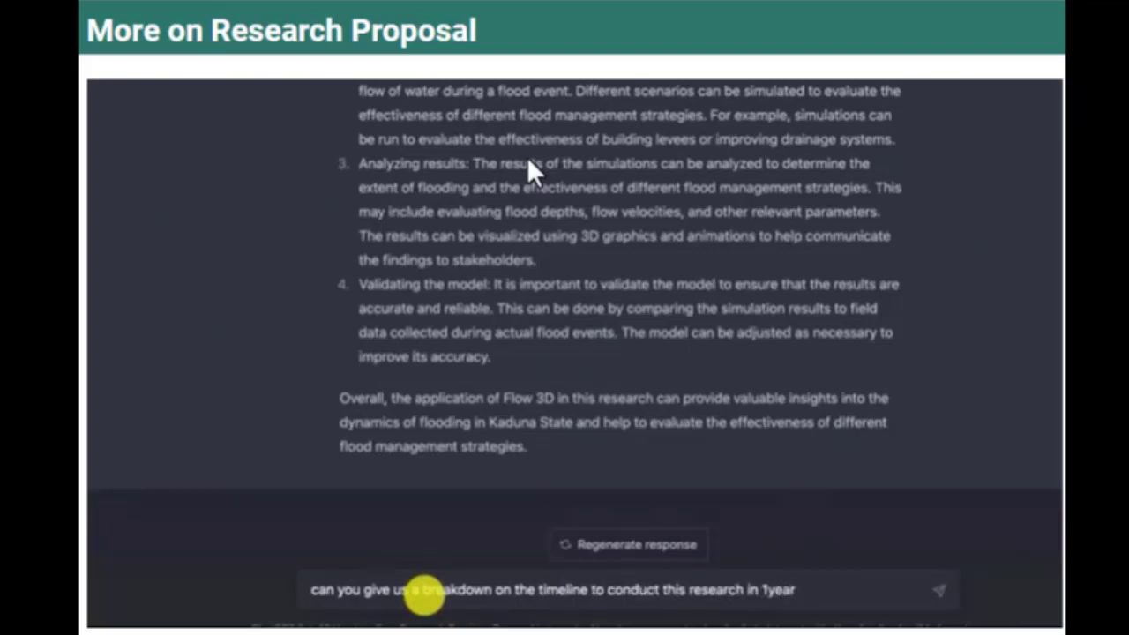
{"action": "key", "text": "Return"}
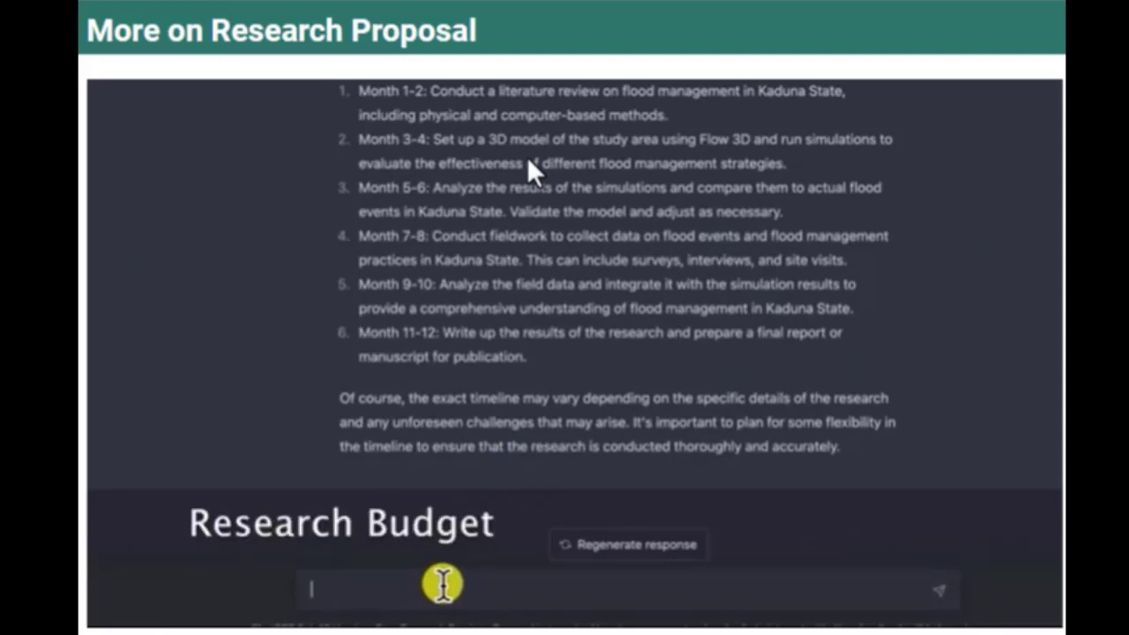
- Ask ChatGPT "can you give us detailed budget for the research"
{"action": "type", "text": "dan you give us detailed budget for the research"}
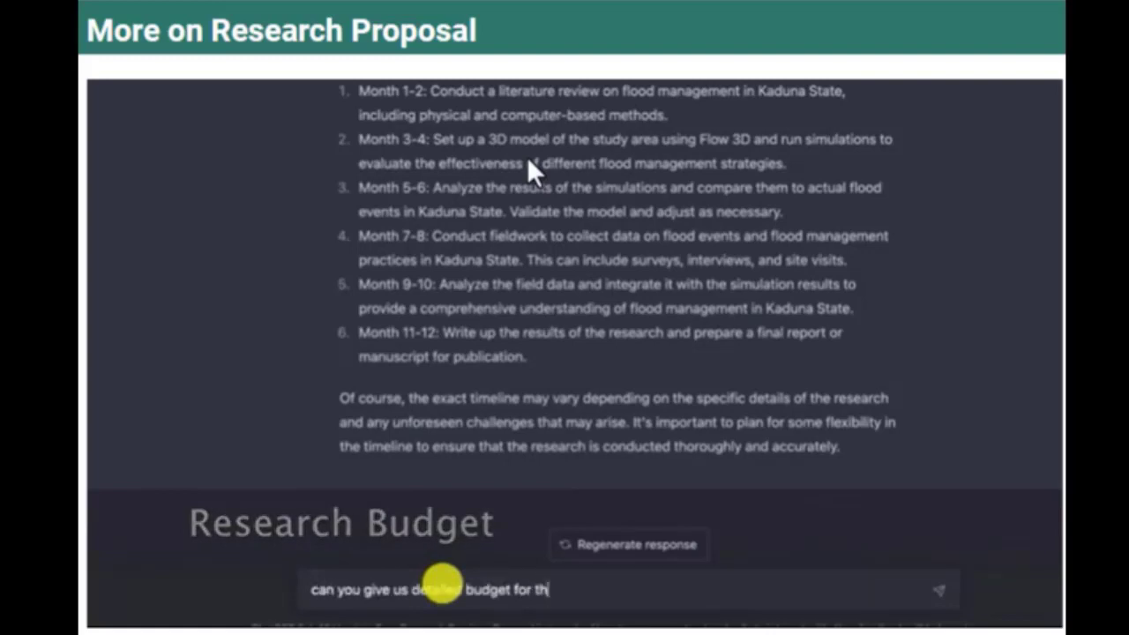
{"action": "key", "text": "Return"}
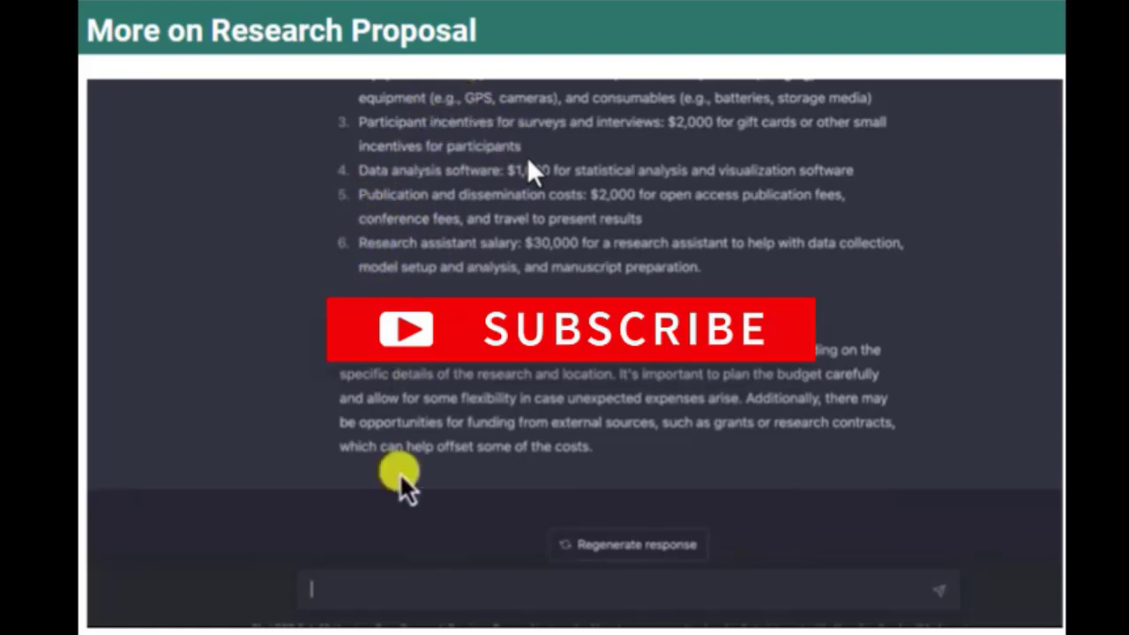
{"action": "left_click", "coordinate": [360, 606]}
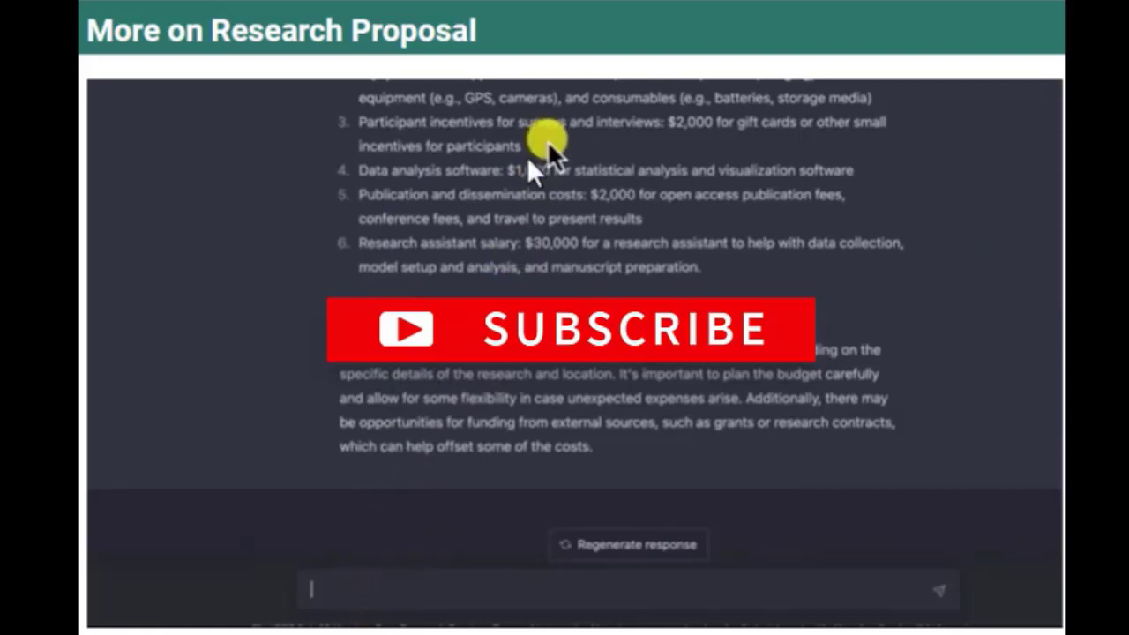
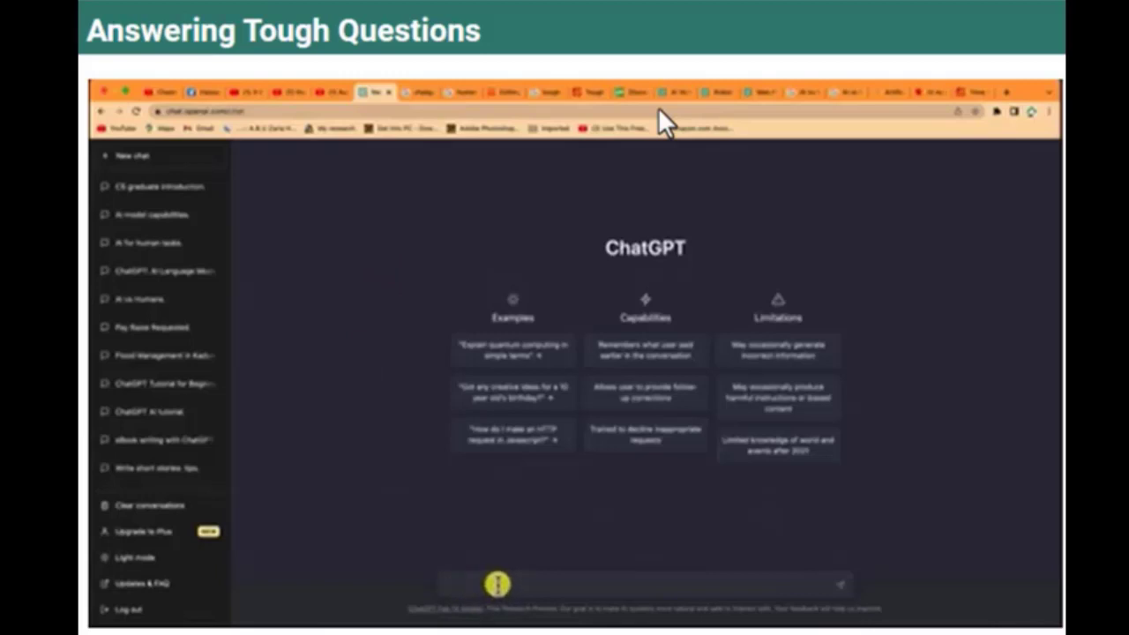
- In a new chat, ask ChatGPT "can you give sample interview answer to tell me about yourself"
{"action": "type", "text": "can you give sample intr"}
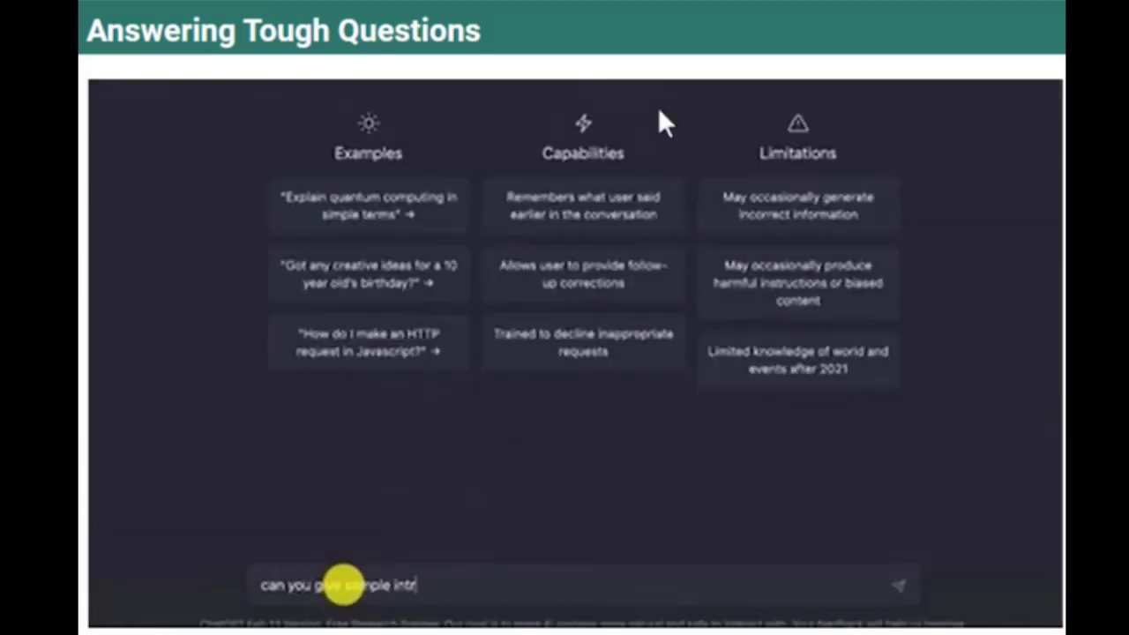
{"action": "key", "text": "BackSpace"}
{"action": "type", "text": "erview anw"}
{"action": "key", "text": "BackSpace"}
{"action": "type", "text": "ser t"}
{"action": "key", "text": "BackSpace"}
{"action": "key", "text": "BackSpace"}
{"action": "key", "text": "BackSpace"}
{"action": "key", "text": "BackSpace"}
{"action": "key", "text": "BackSpace"}
{"action": "type", "text": "swer to tell m"}
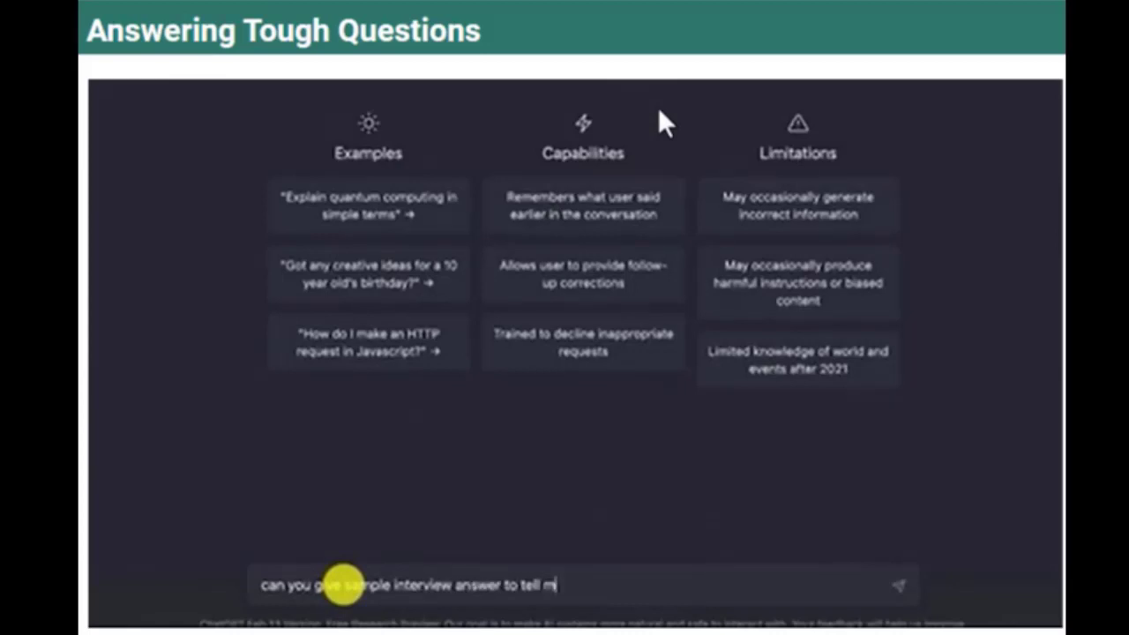
{"action": "type", "text": "e about yourself"}
{"action": "key", "text": "Return"}
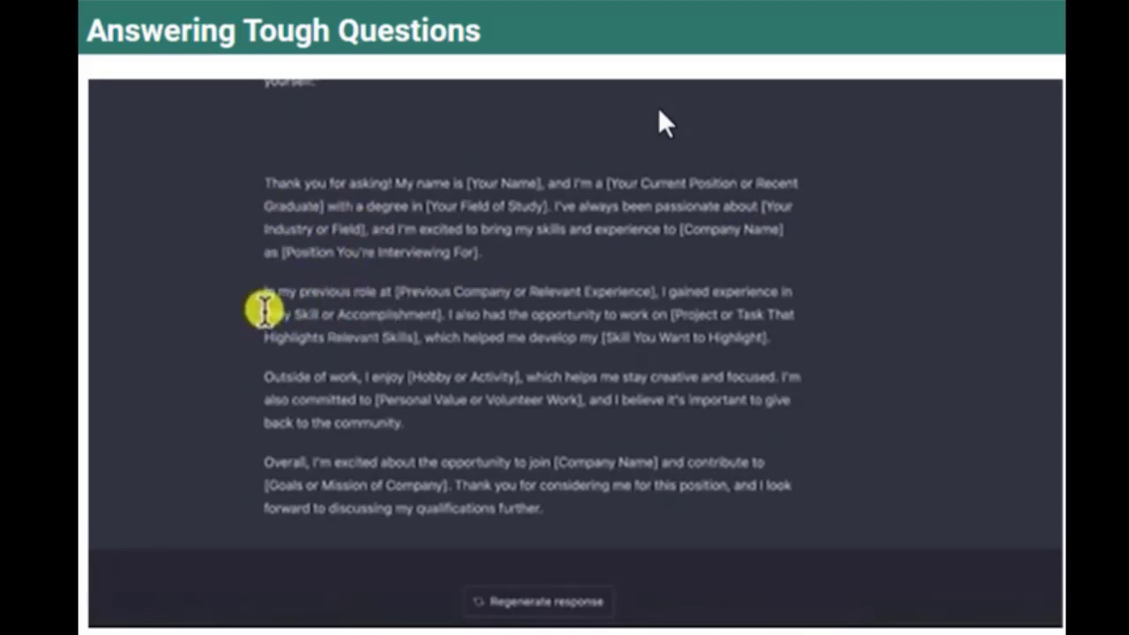
- Highlight the previous-role phrase and the "Key Skill or Accomplishment" placeholder in the sample interview answer
{"action": "left_click_drag", "start_coordinate": [264, 291], "coordinate": [637, 291]}
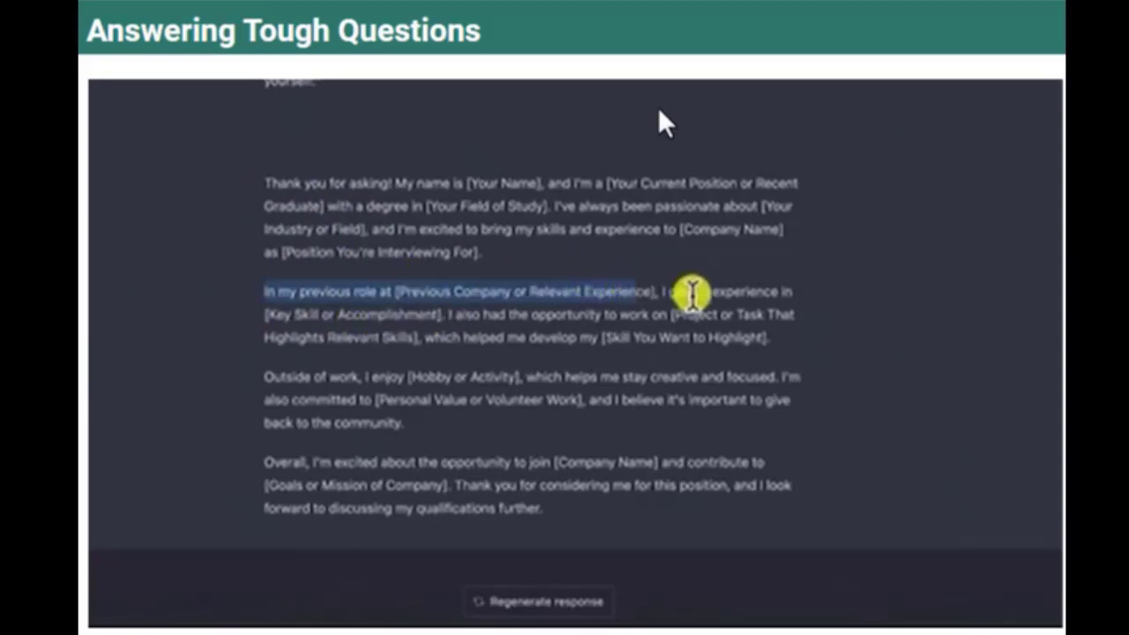
{"action": "left_click_drag", "start_coordinate": [266, 315], "coordinate": [438, 314]}
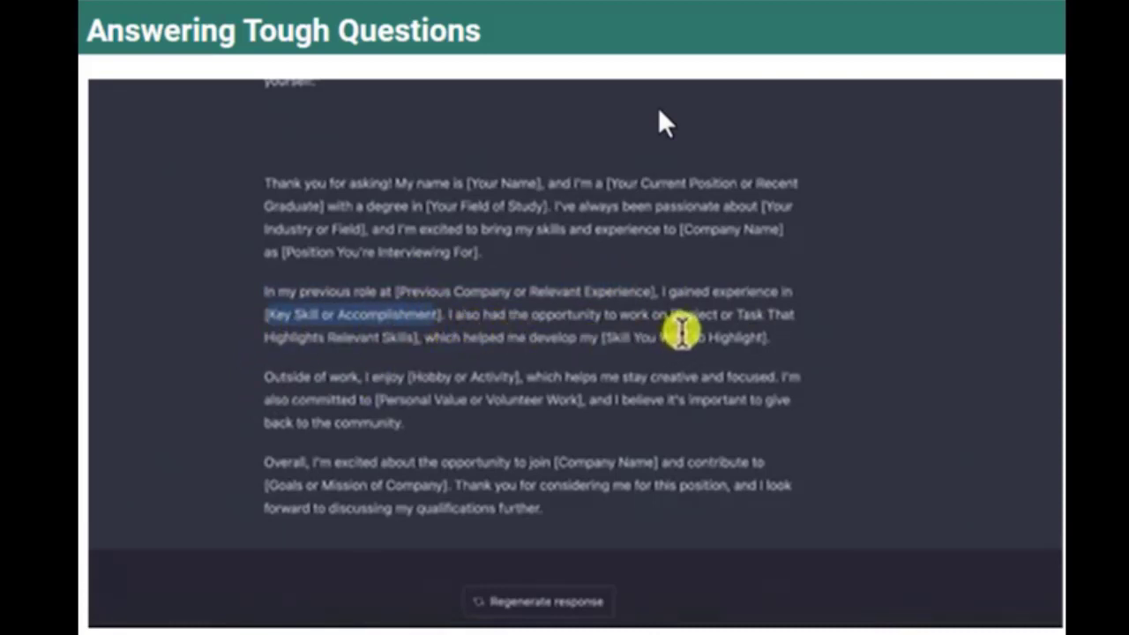
- Highlight the "Project or Task That Highlights Relevant Skills" and "Skill You Want to Highlight" placeholders in the sample answer's previous-role paragraph
{"action": "left_click_drag", "start_coordinate": [698, 319], "coordinate": [748, 317]}
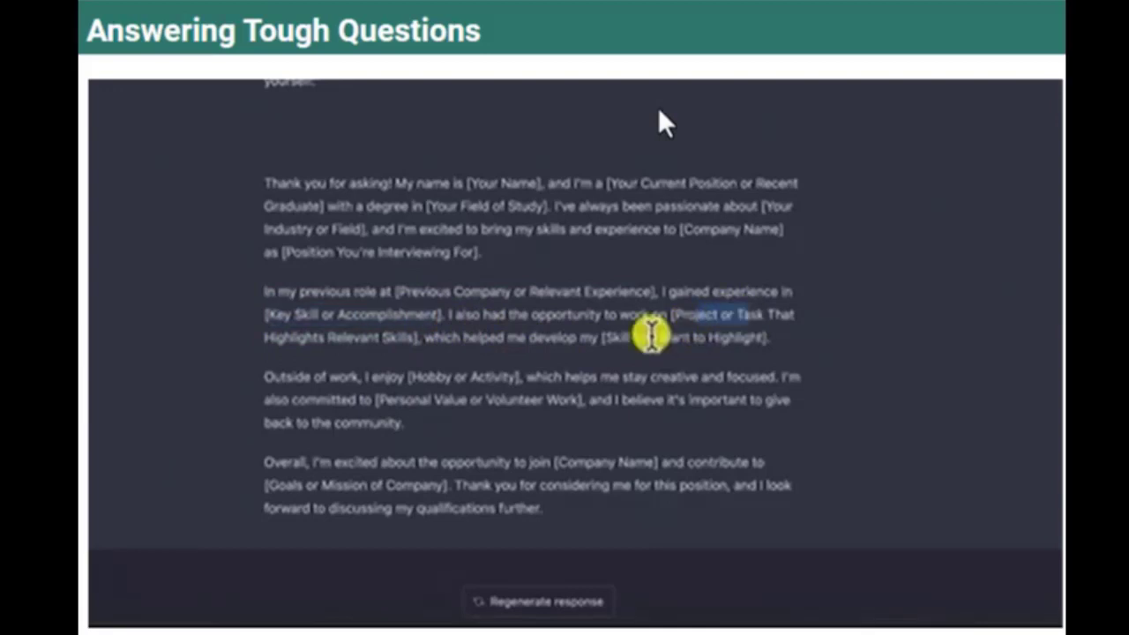
{"action": "left_click_drag", "start_coordinate": [265, 338], "coordinate": [414, 340]}
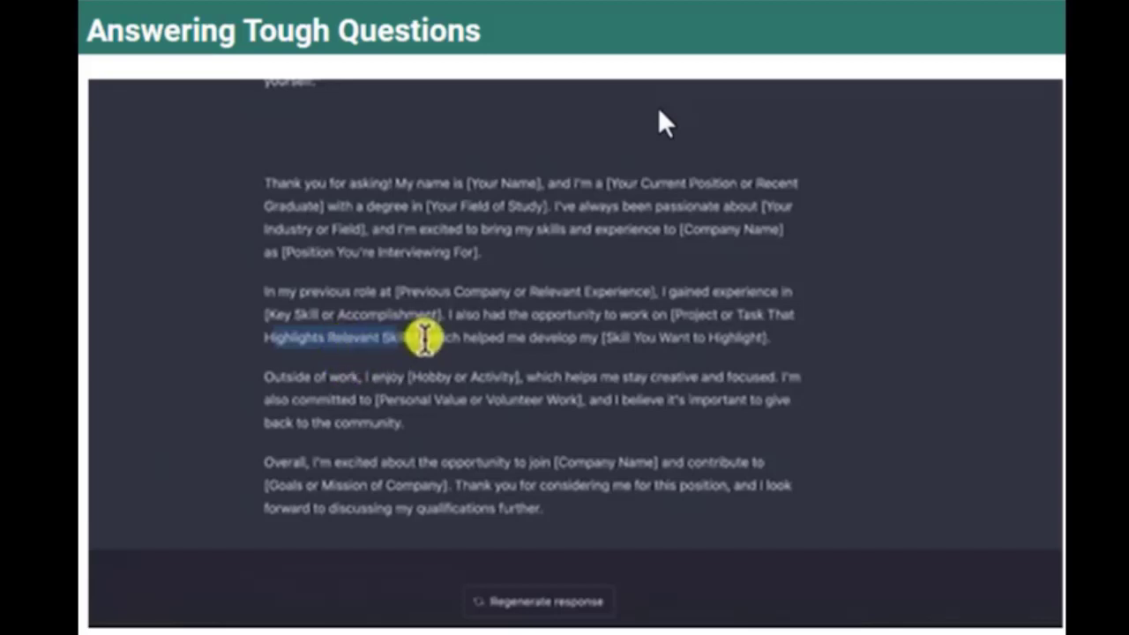
{"action": "left_click_drag", "start_coordinate": [401, 339], "coordinate": [439, 337]}
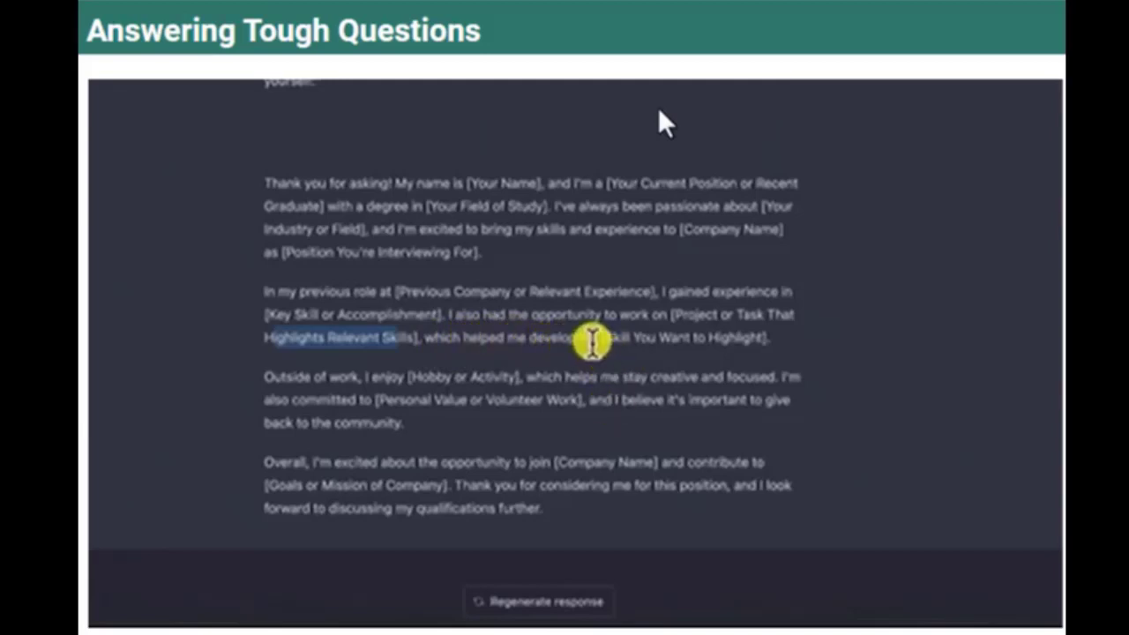
{"action": "left_click_drag", "start_coordinate": [620, 339], "coordinate": [764, 335]}
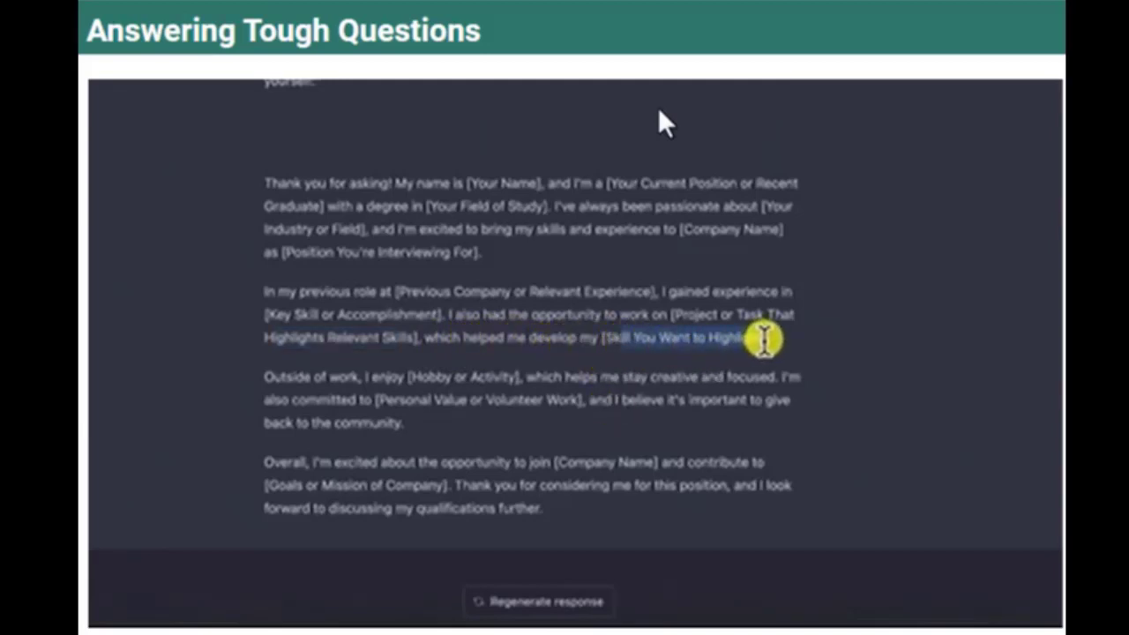
{"action": "left_click", "coordinate": [711, 315]}
{"action": "left_click_drag", "start_coordinate": [697, 316], "coordinate": [753, 316]}
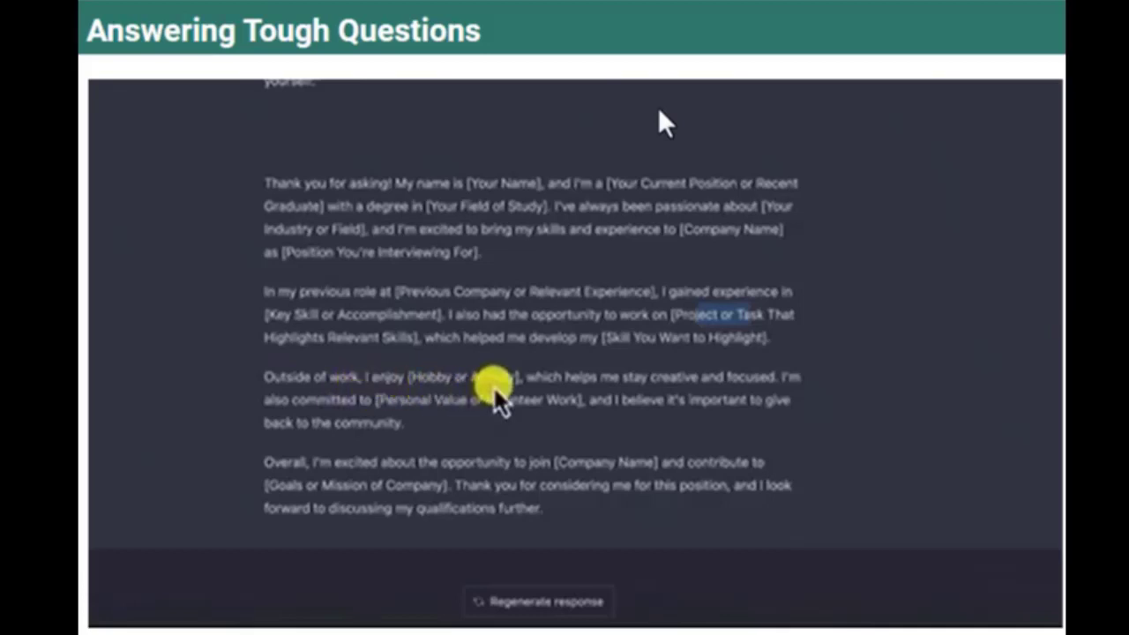
- Highlight the "Hobby or Activity" and "Goals or Mission of Company" placeholders in the closing paragraphs of the sample answer
{"action": "left_click_drag", "start_coordinate": [408, 377], "coordinate": [509, 373]}
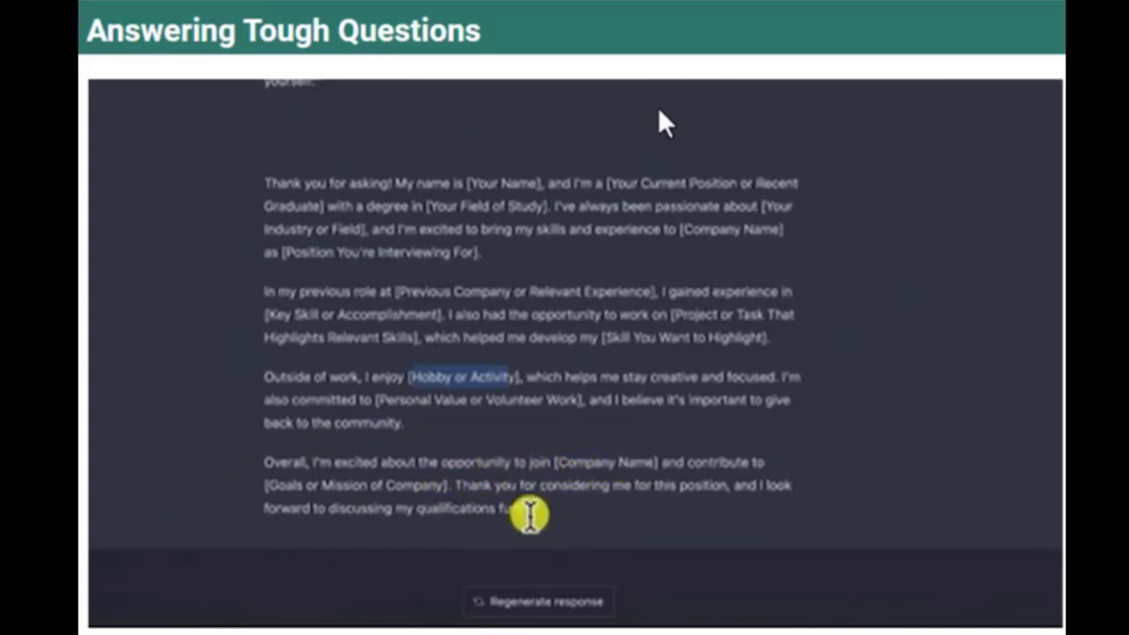
{"action": "left_click_drag", "start_coordinate": [265, 486], "coordinate": [403, 488]}
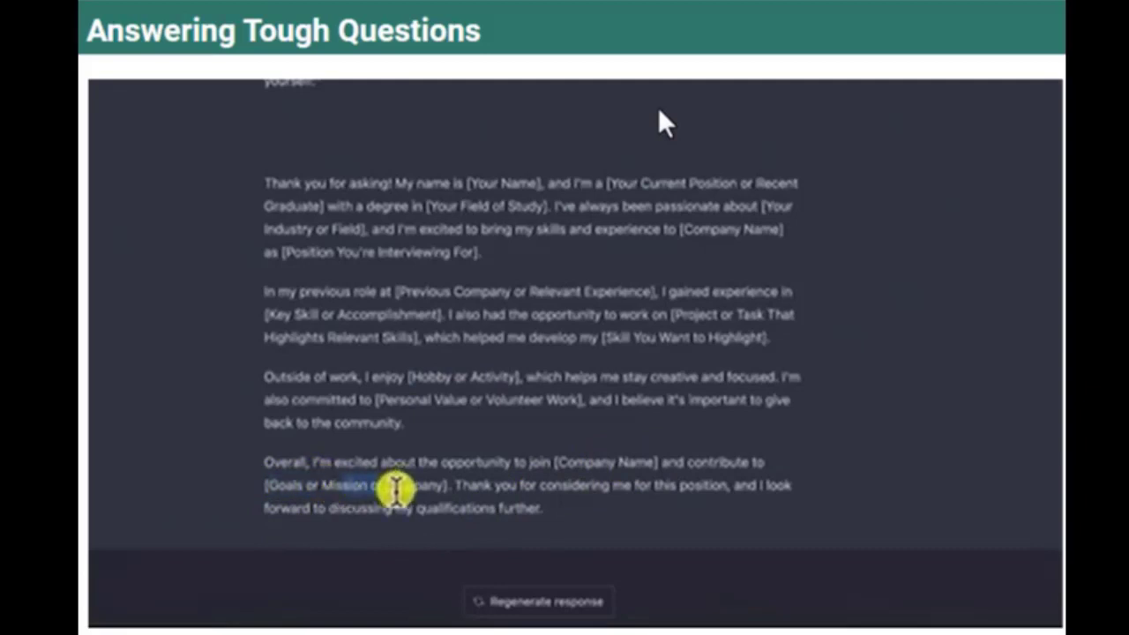
{"action": "left_click", "coordinate": [282, 486]}
{"action": "left_click_drag", "start_coordinate": [308, 484], "coordinate": [318, 492]}
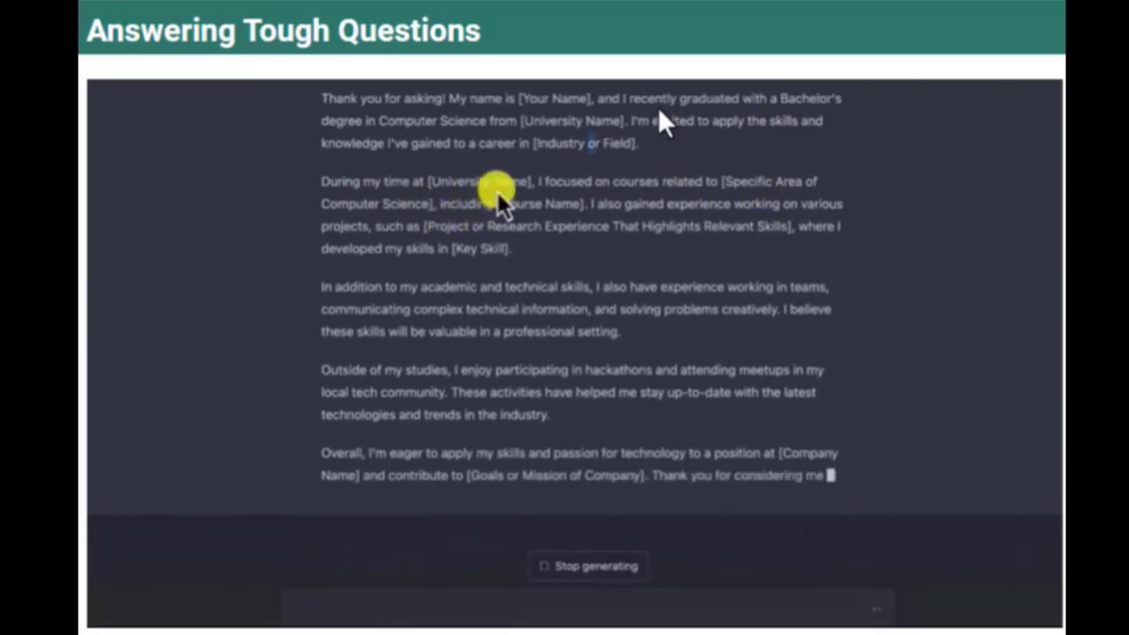
- Highlight the "University Name" placeholder in the opening paragraph of the Computer Science graduate's sample answer
{"action": "left_click_drag", "start_coordinate": [555, 123], "coordinate": [639, 107]}
{"action": "left_click", "coordinate": [642, 122]}
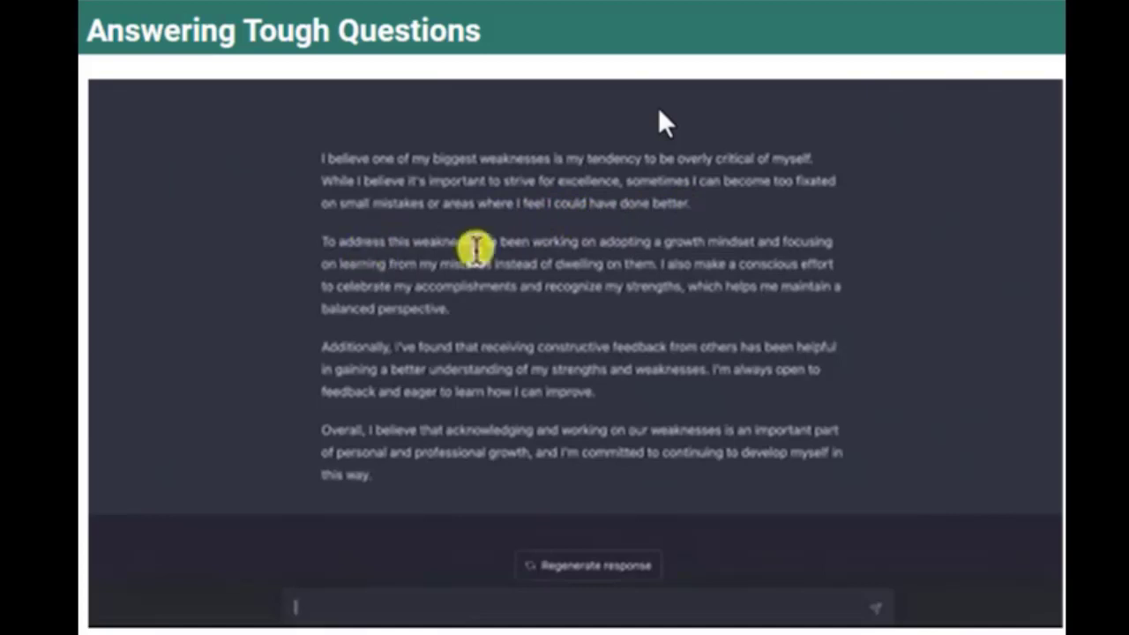
- Highlight the opening paragraph, the openness-to-feedback sentence and the whole text of the biggest-weakness answer, then clear the selection
{"action": "left_click_drag", "start_coordinate": [314, 170], "coordinate": [776, 221]}
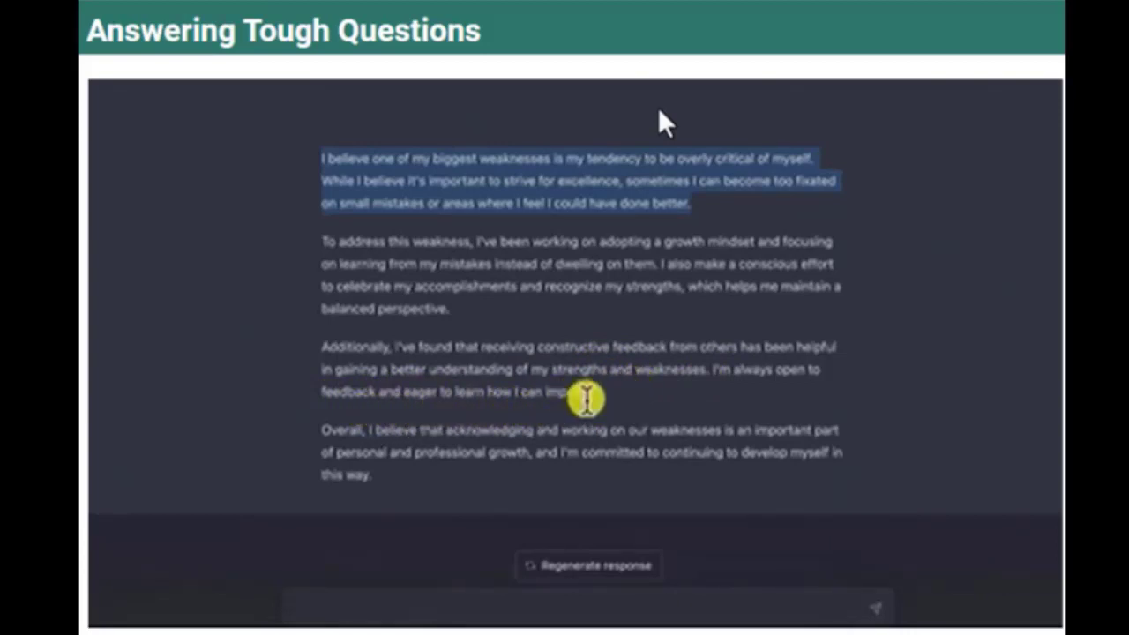
{"action": "left_click_drag", "start_coordinate": [597, 397], "coordinate": [709, 367]}
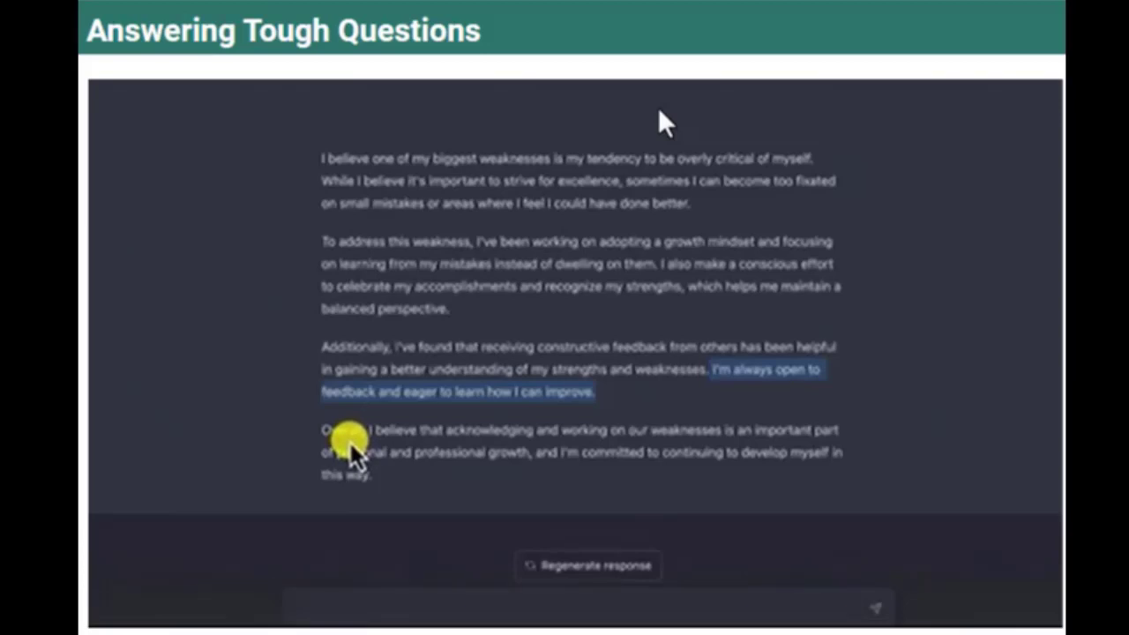
{"action": "left_click_drag", "start_coordinate": [319, 158], "coordinate": [571, 477]}
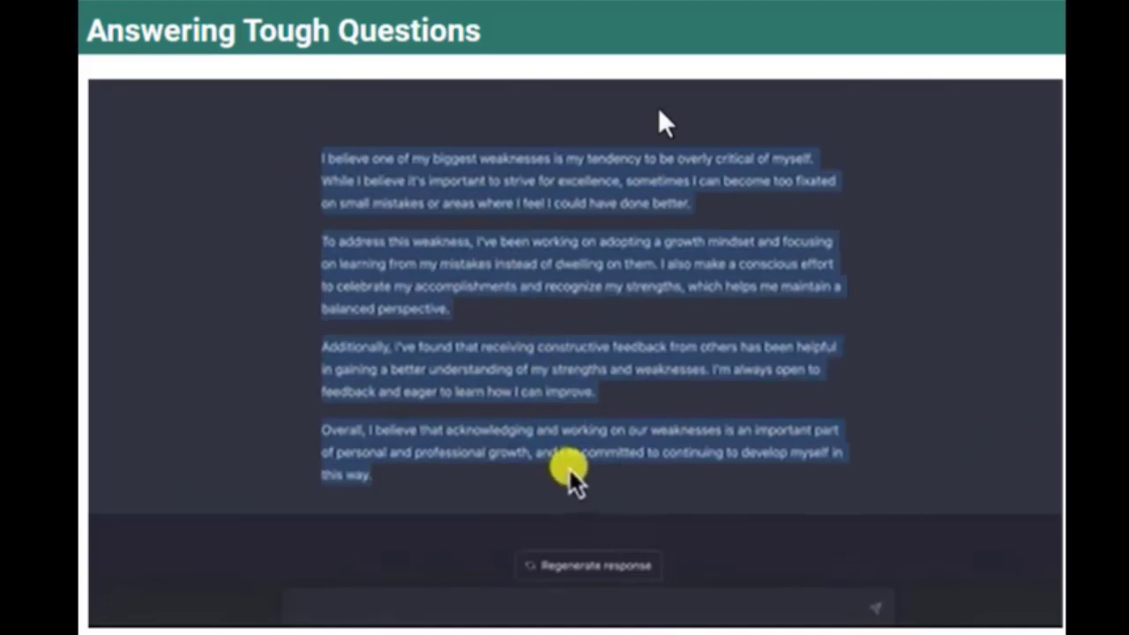
{"action": "left_click", "coordinate": [634, 162]}
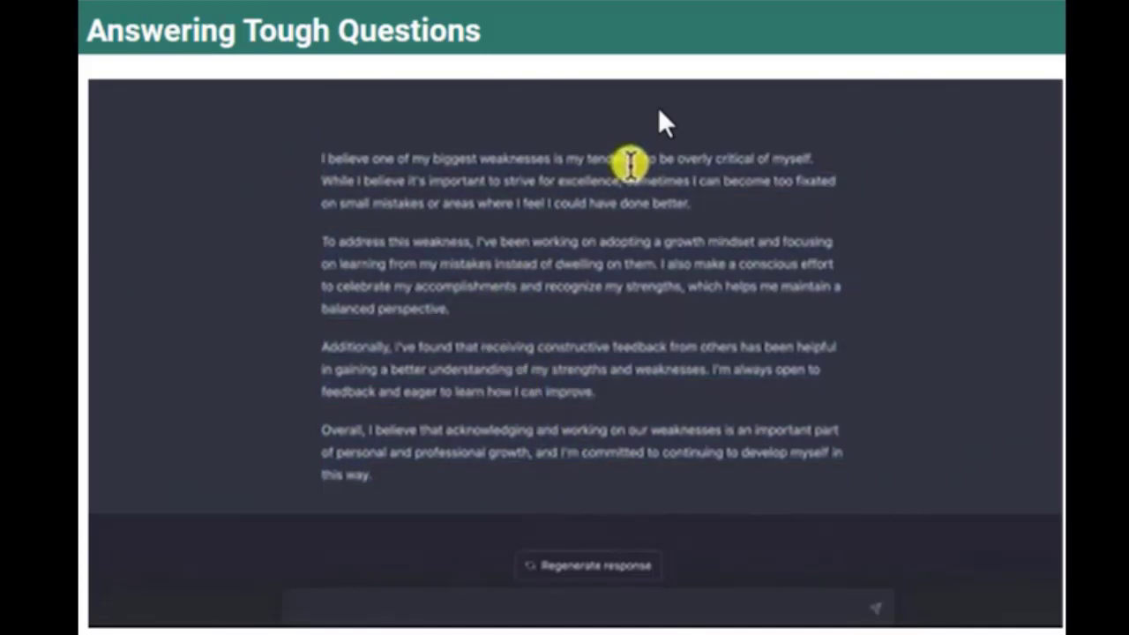